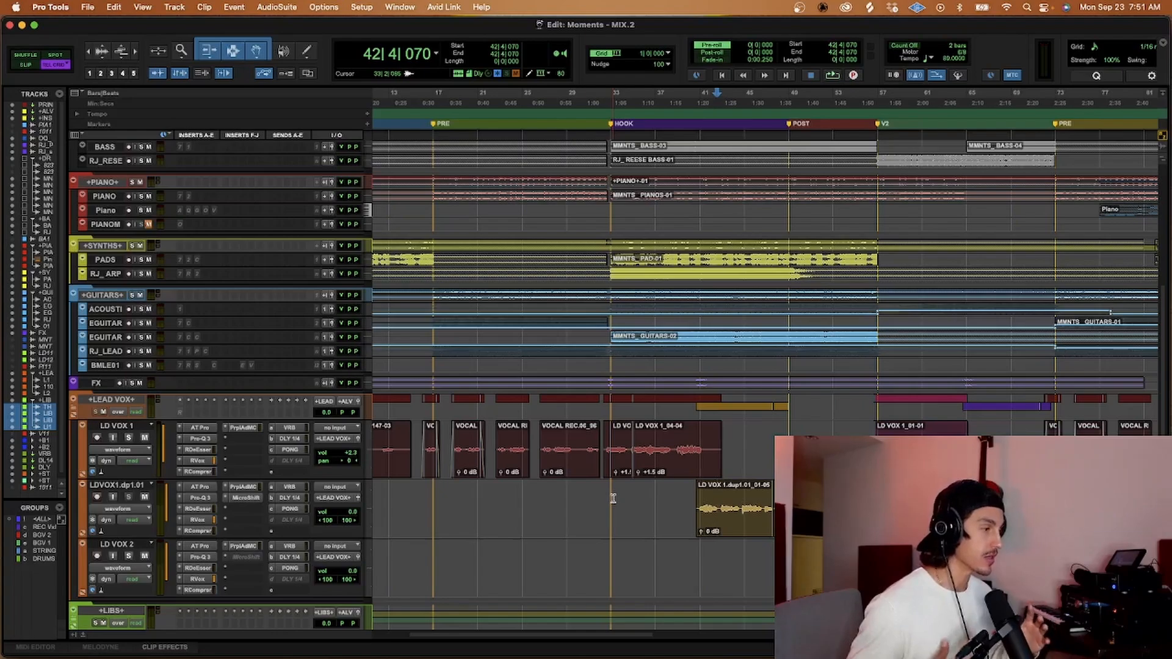
Place the edit cursor at bar 33 (the HOOK marker) and bypass Pro-Q 3, RDeEsser, RCompressor and PrplAdMC on LD VOX 1.
left_click(614, 498)
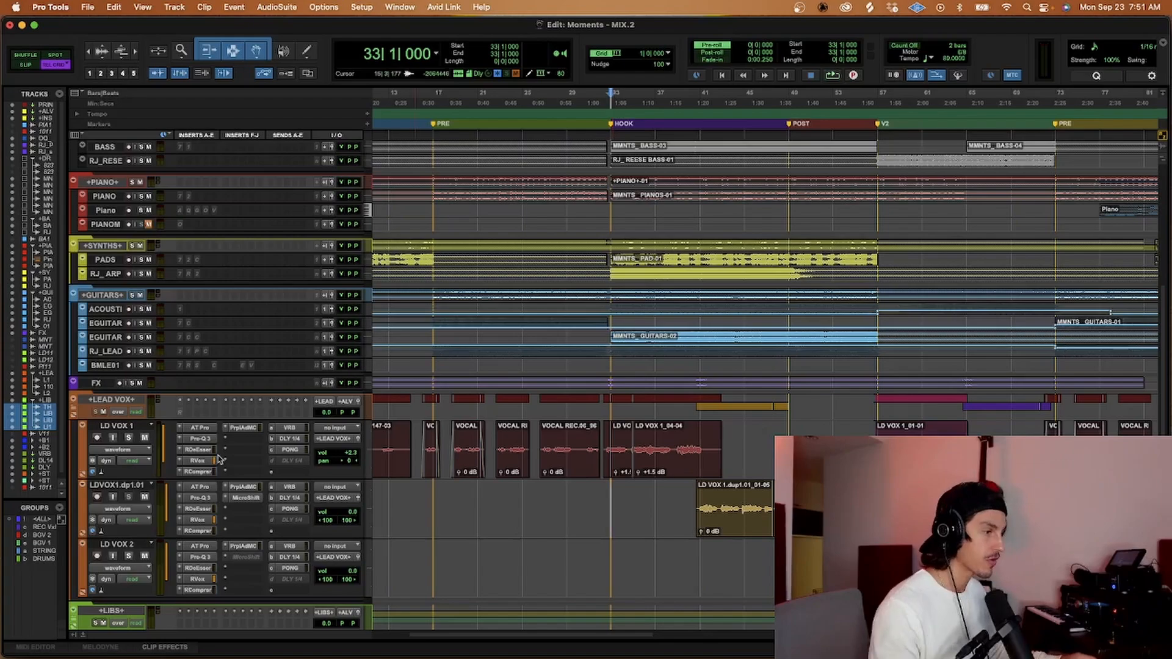
left_click_drag(212, 441, 210, 451)
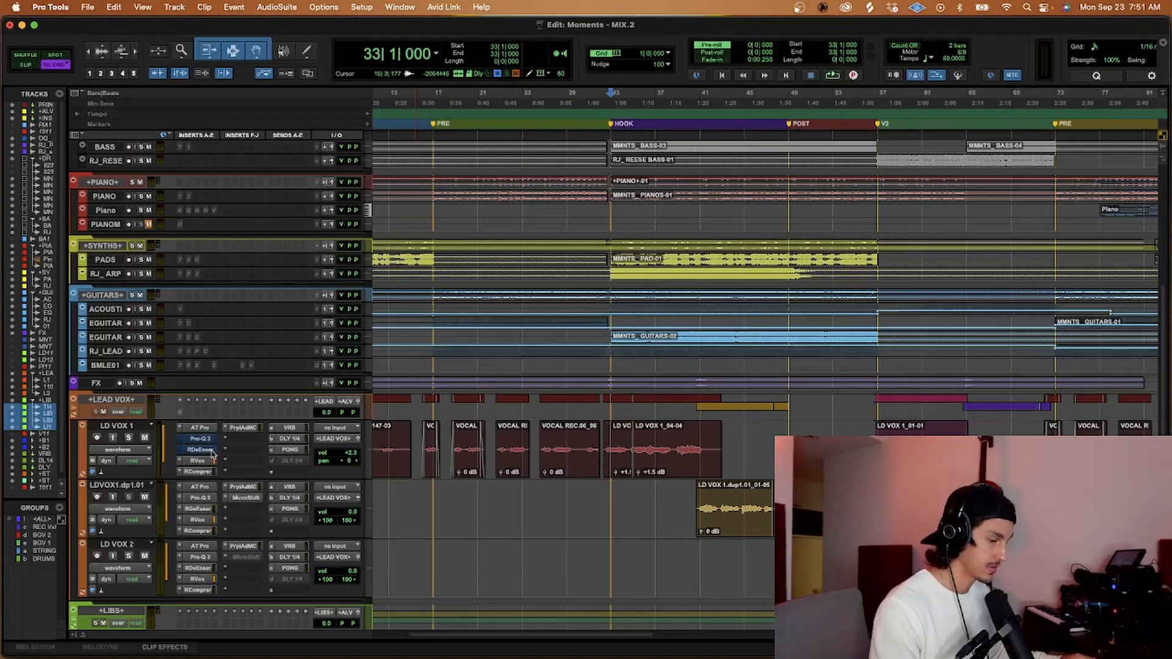
left_click(208, 471, "super")
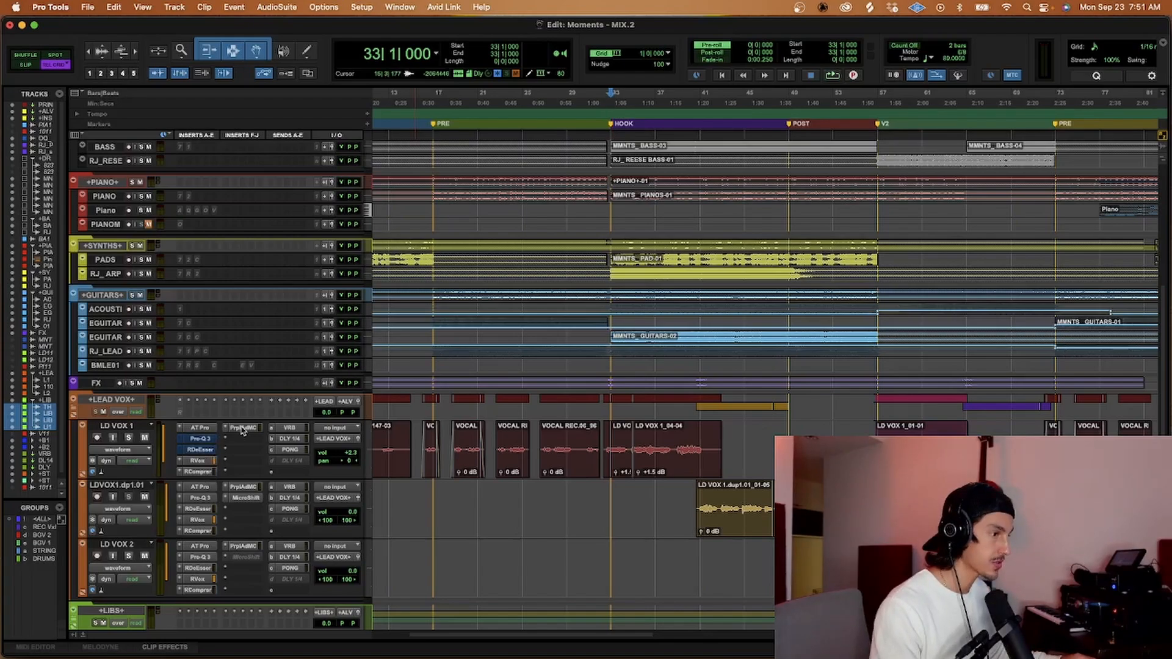
left_click(242, 430, "super")
scroll(246, 459, "up", 7)
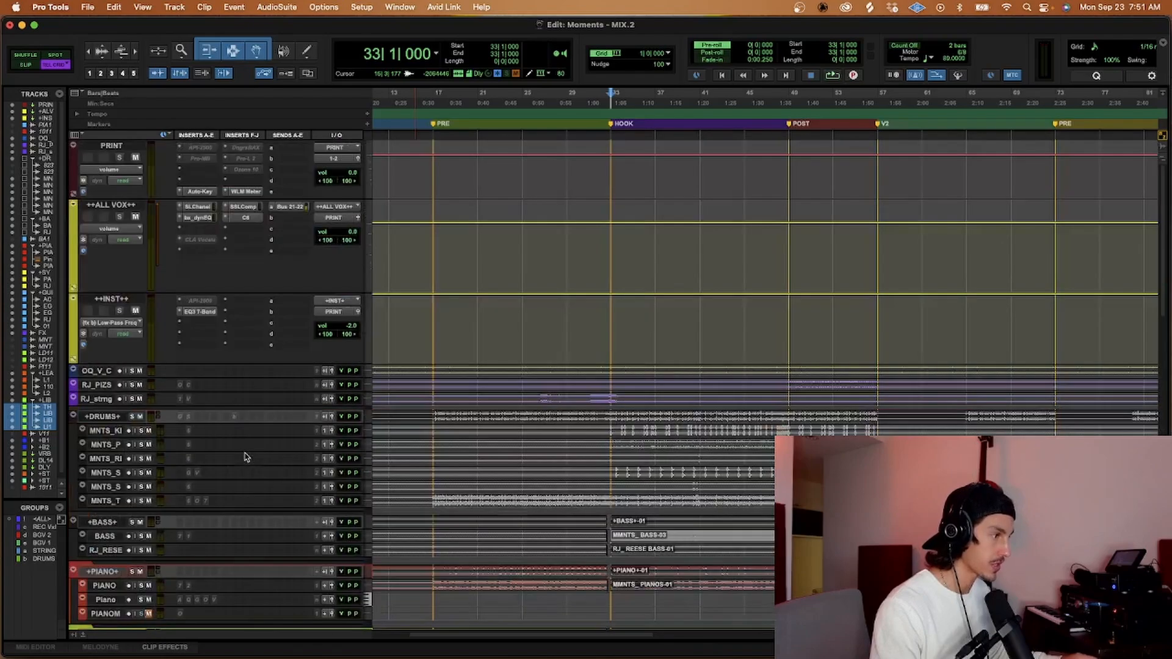
scroll(570, 482, "down", 6)
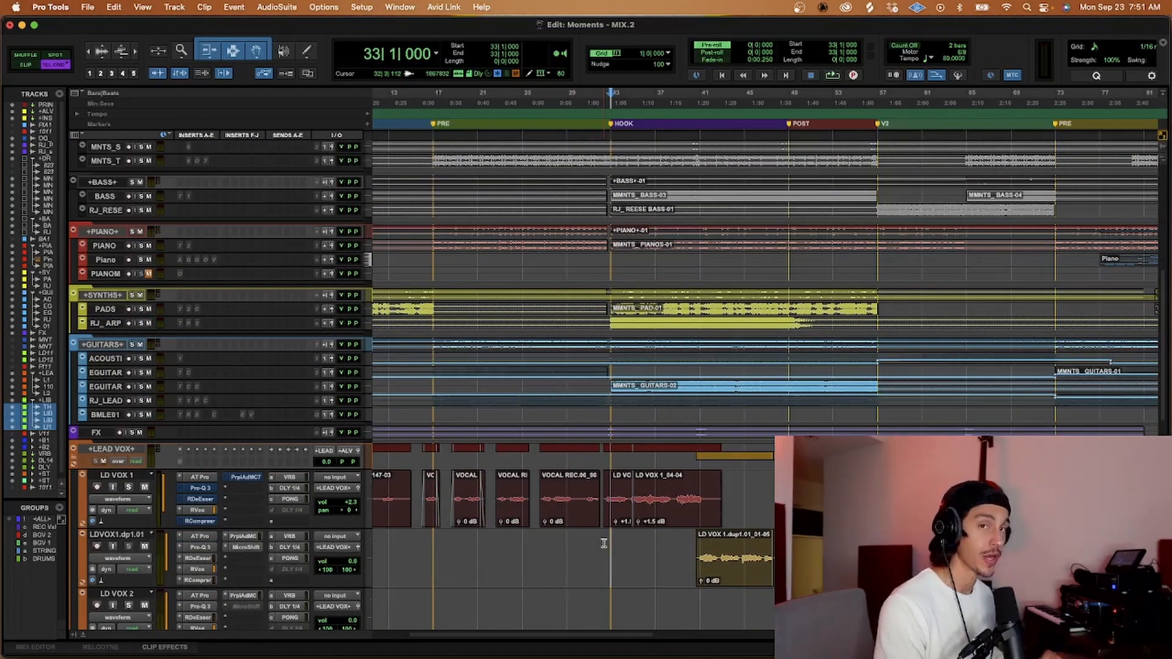
Play the hook with the LD VOX 1 processors bypassed, and return the edit cursor to 33|1|000.
key("space")
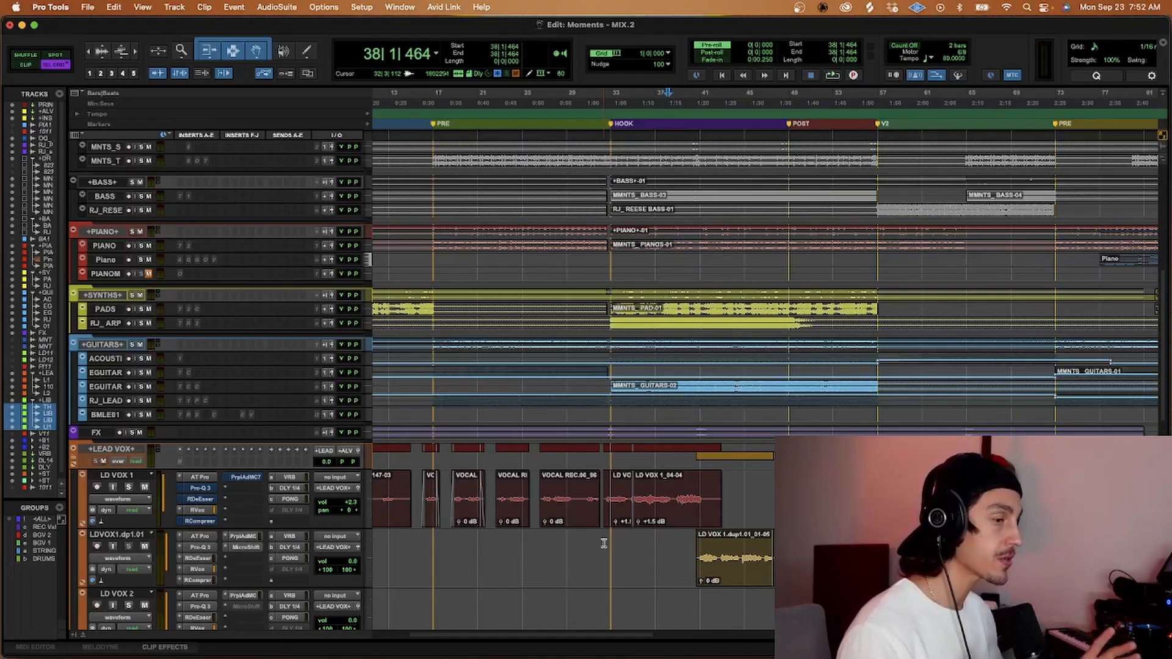
left_click(604, 544)
left_click(610, 544)
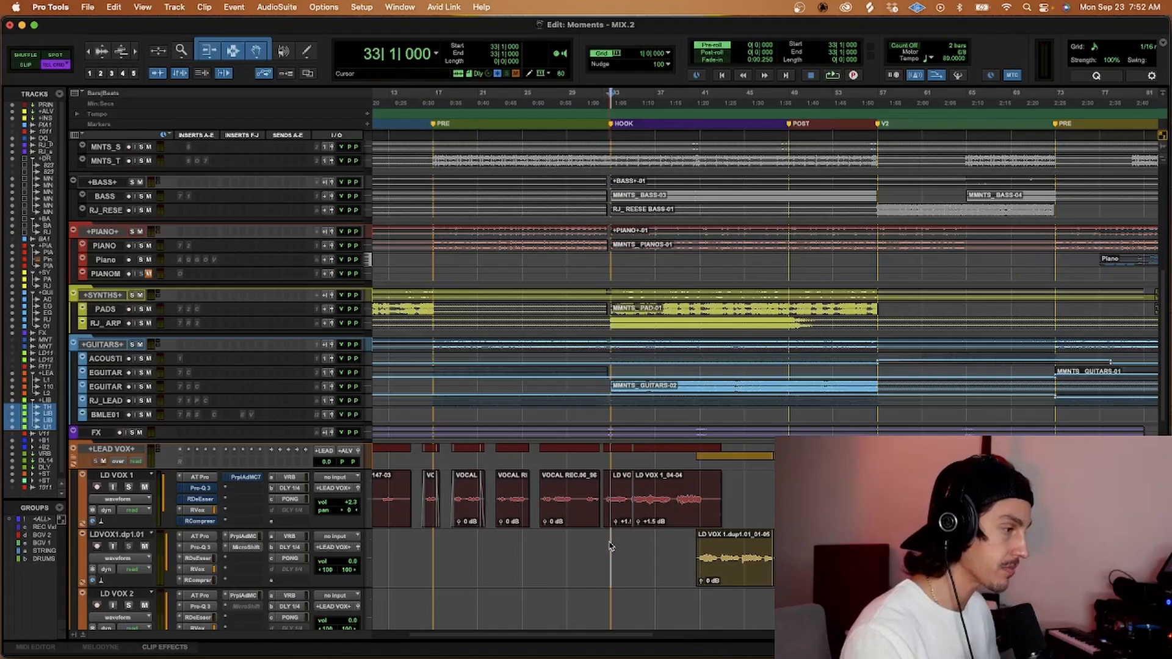
Open the Pro-Q 3 on LD VOX 1, move its window aside and inspect its low-cut band.
left_click(194, 487)
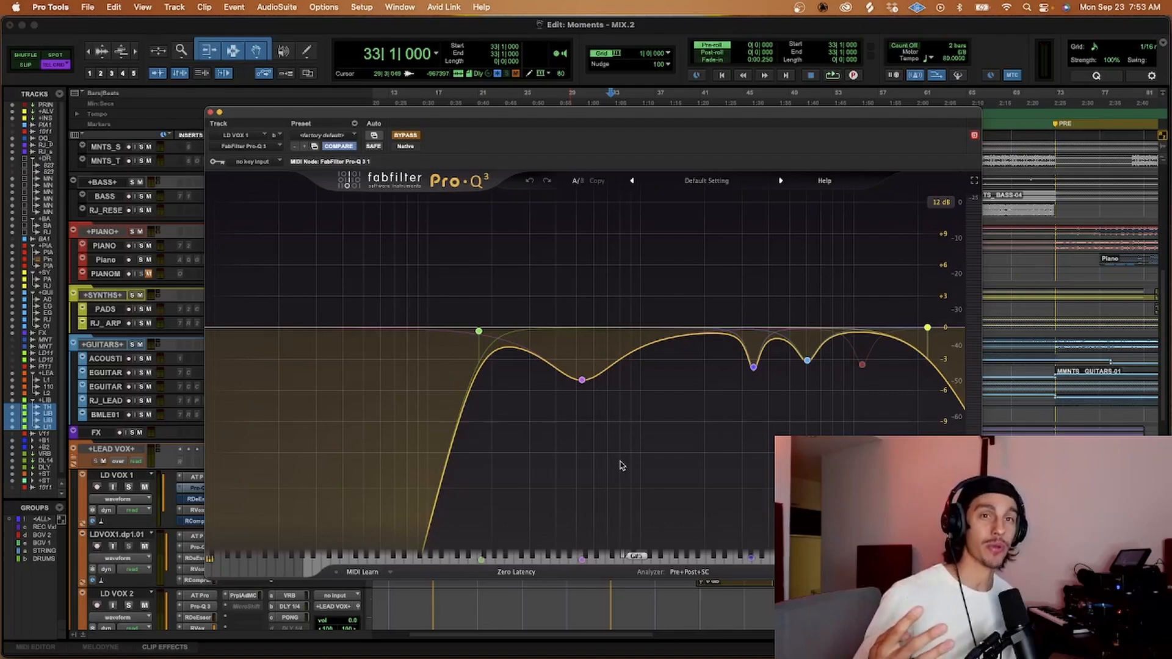
mouse_move(763, 384)
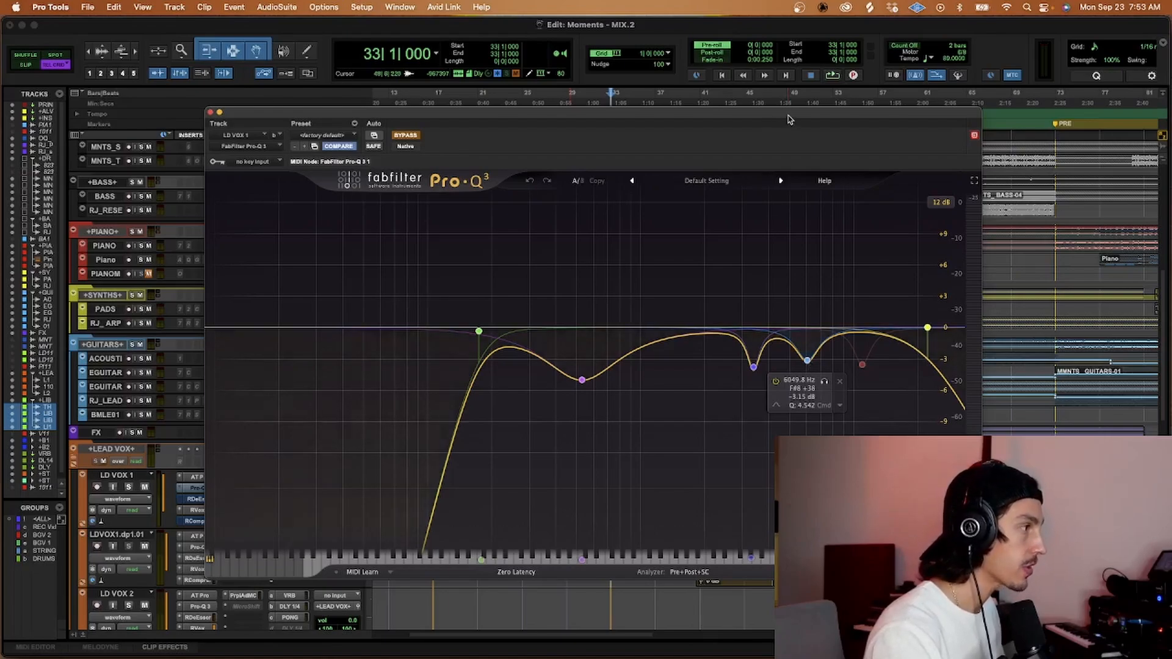
left_click_drag(786, 114, 673, 62)
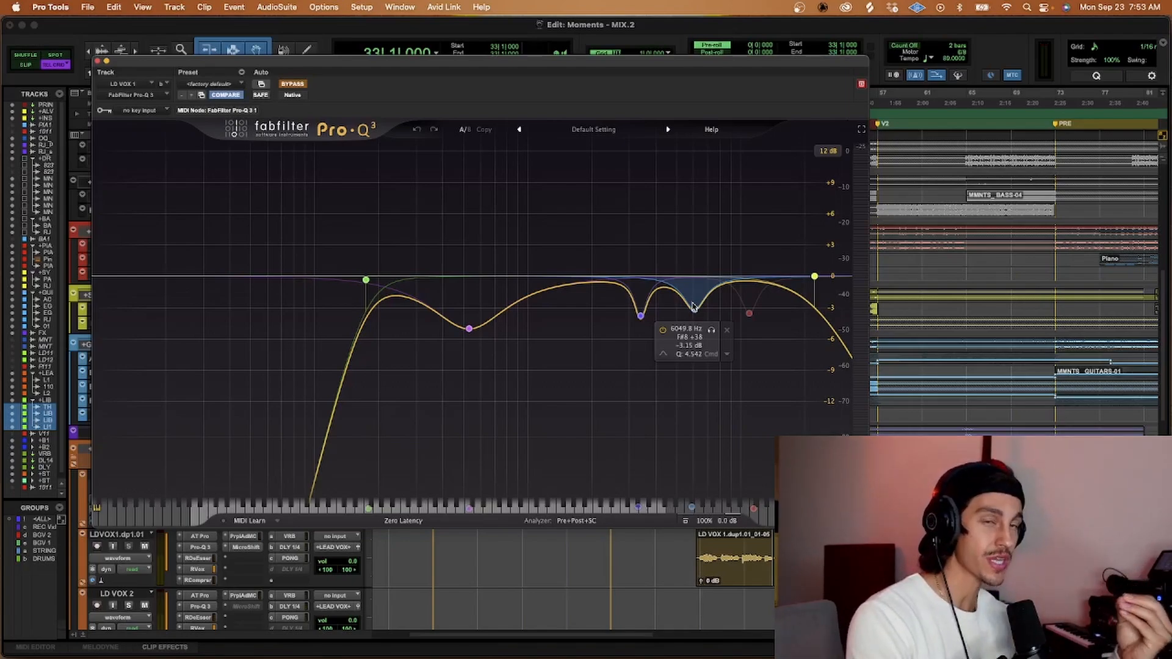
mouse_move(370, 282)
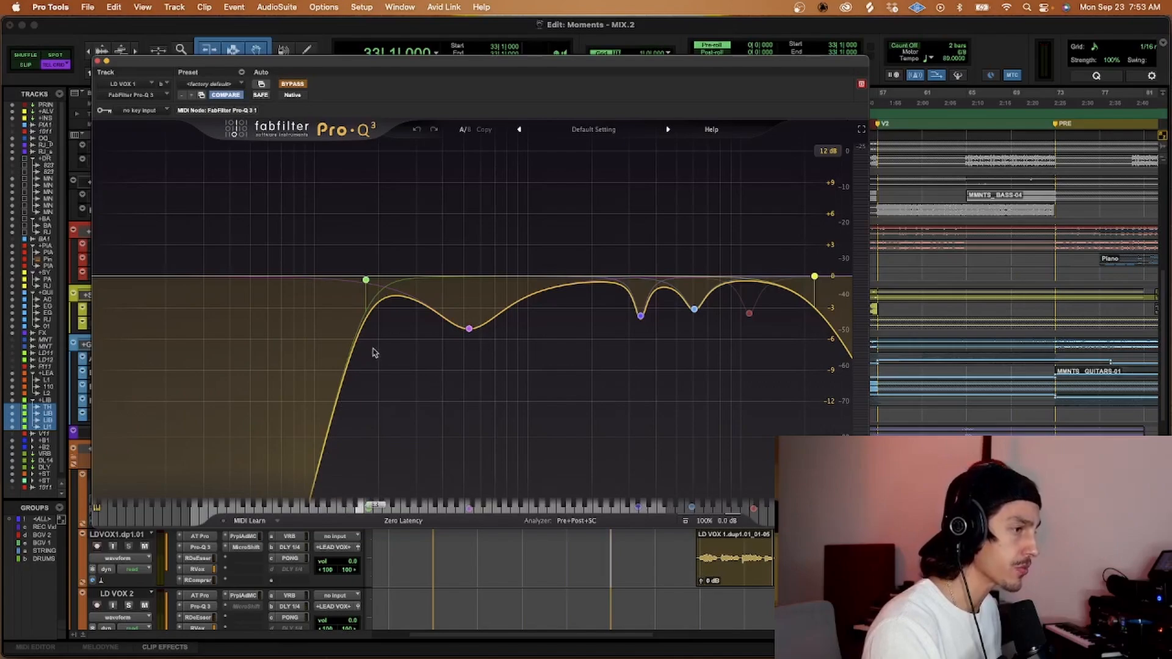
left_click(366, 280)
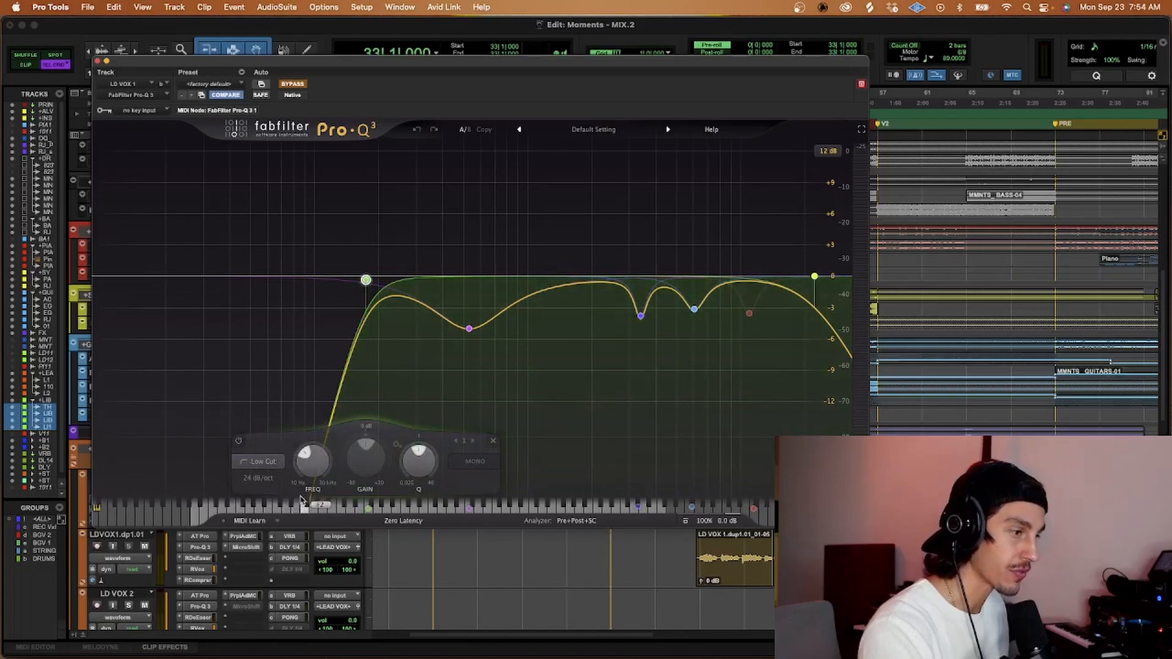
Activate the Pro-Q 3, disable its low-mid bell band near 530 Hz, and play the hook from bar 33.
left_click(469, 329)
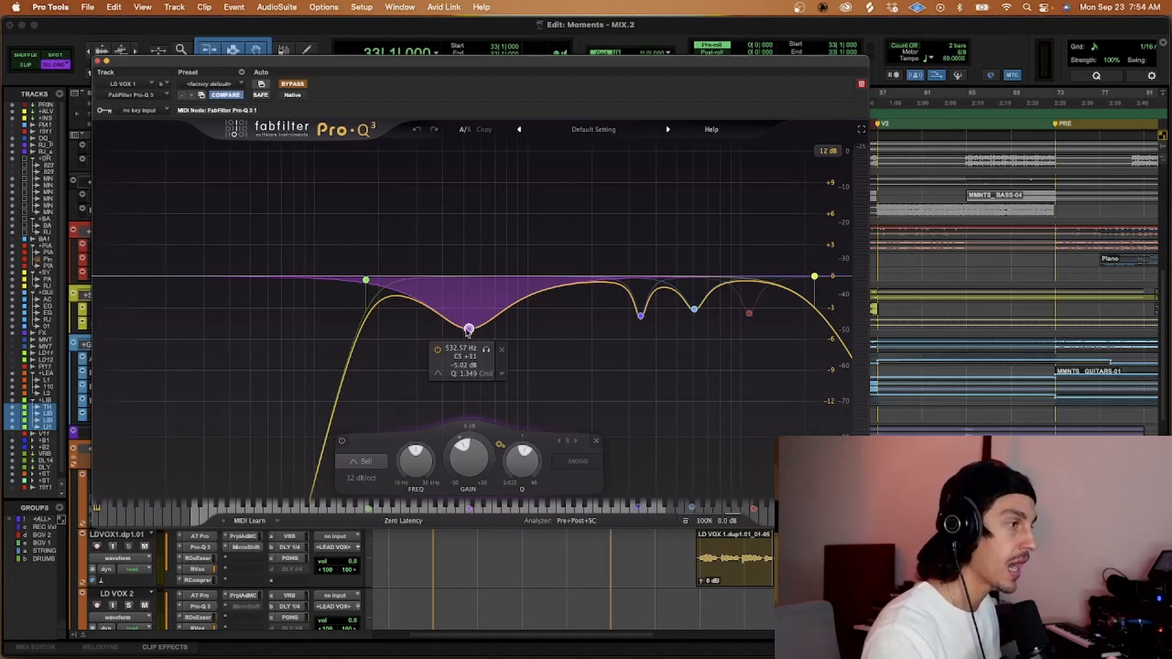
scroll(523, 465, "up", 5)
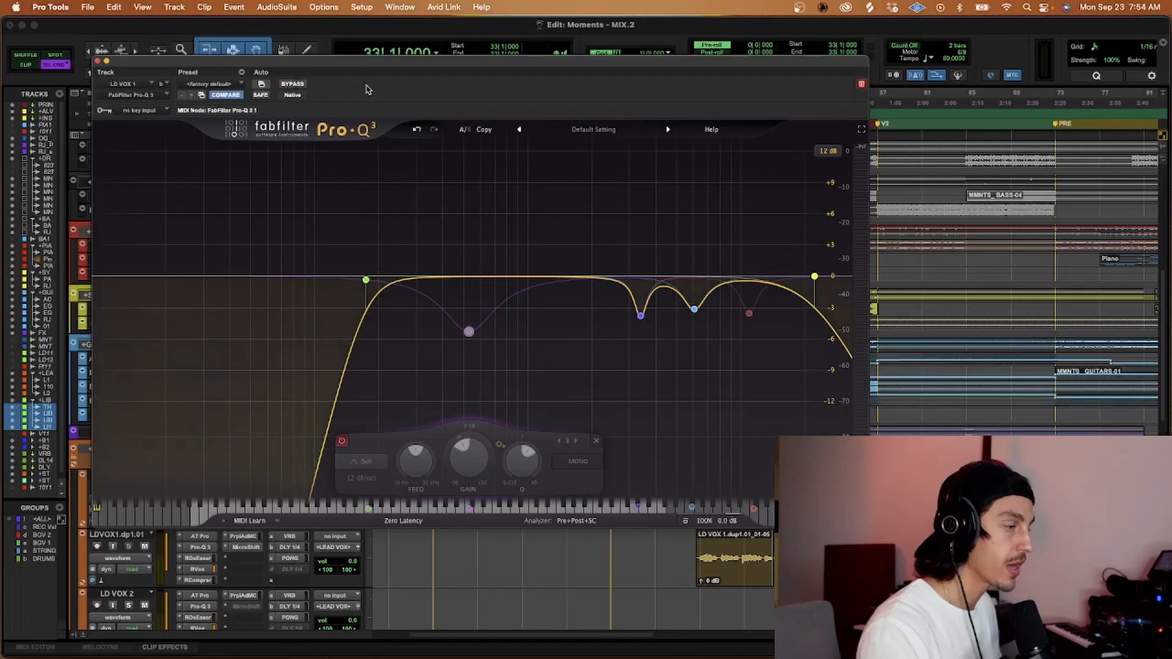
mouse_move(468, 333)
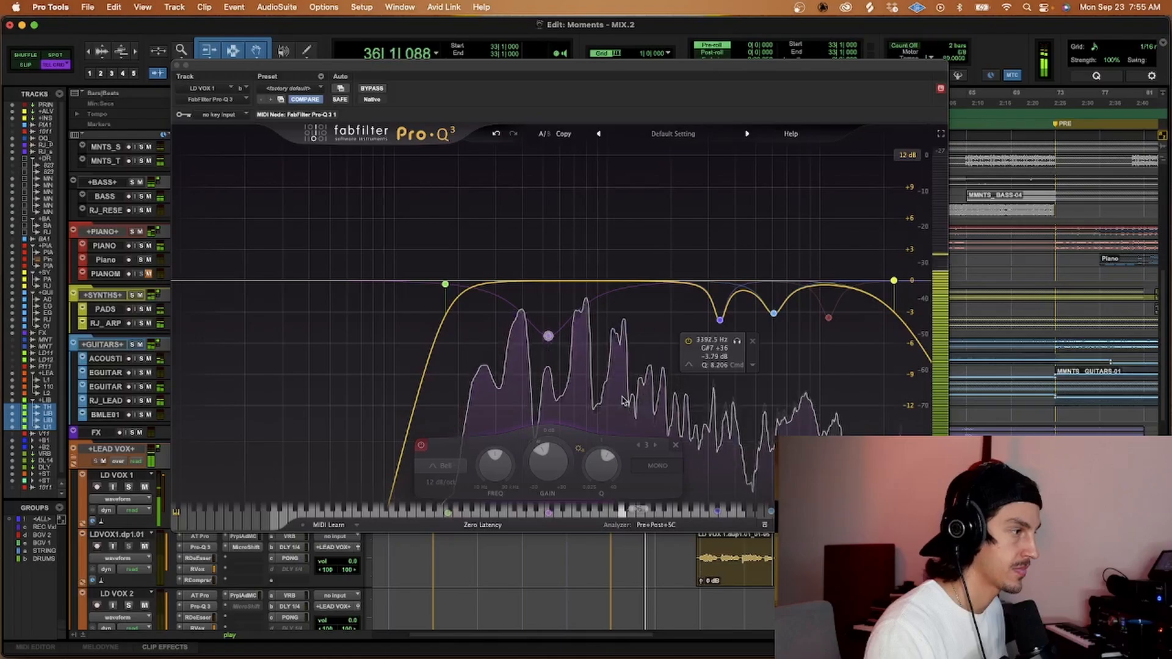
key("space")
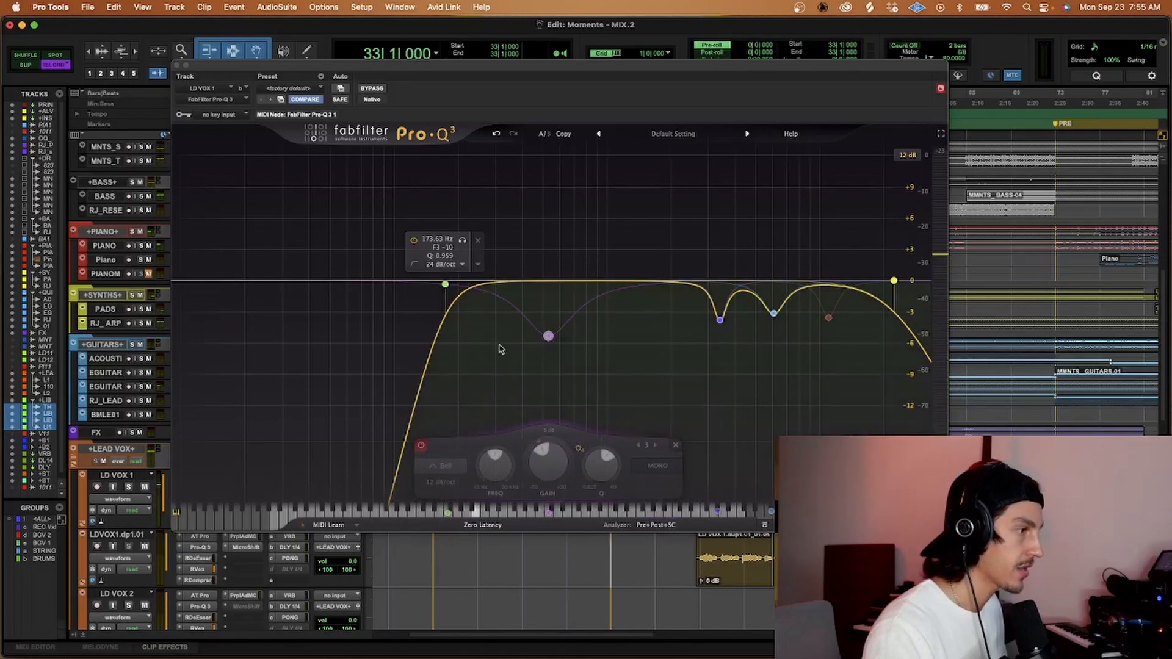
Re-enable the low-mid bell cut in the Pro-Q 3 and play the hook again with it active.
left_click(420, 445)
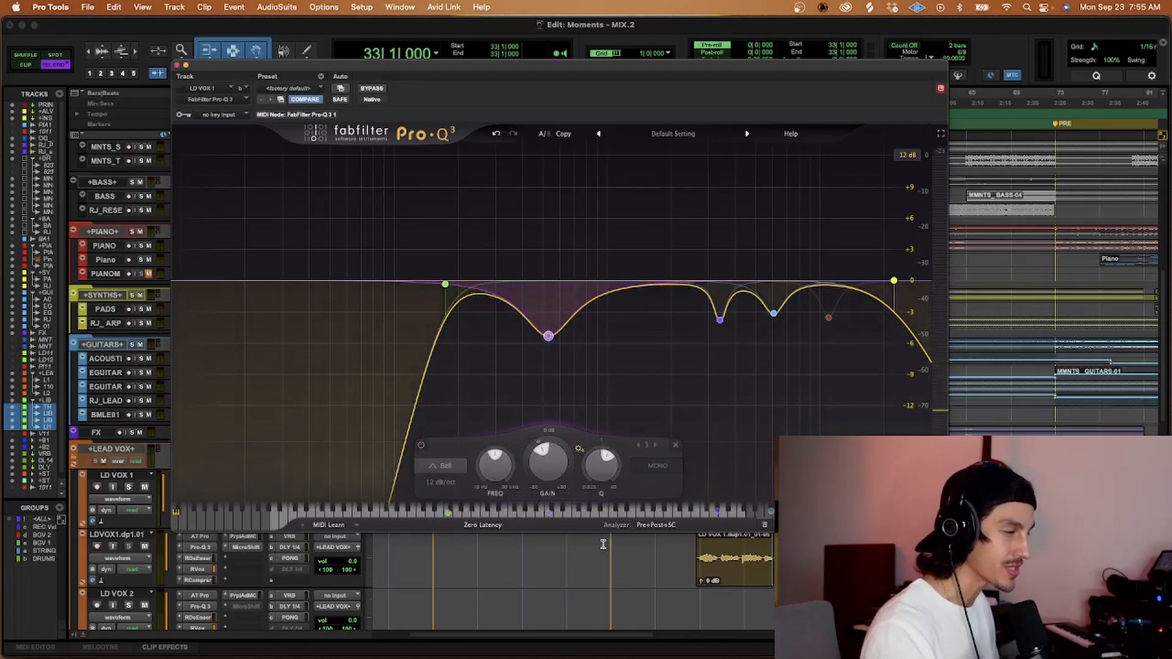
key("space")
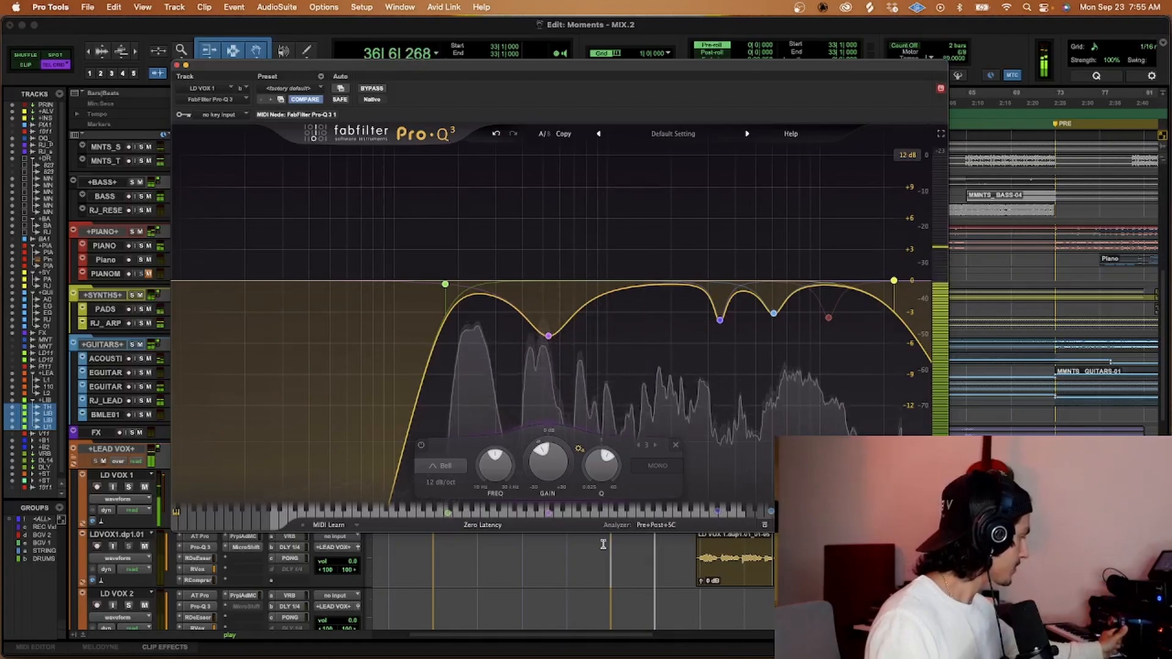
key("space")
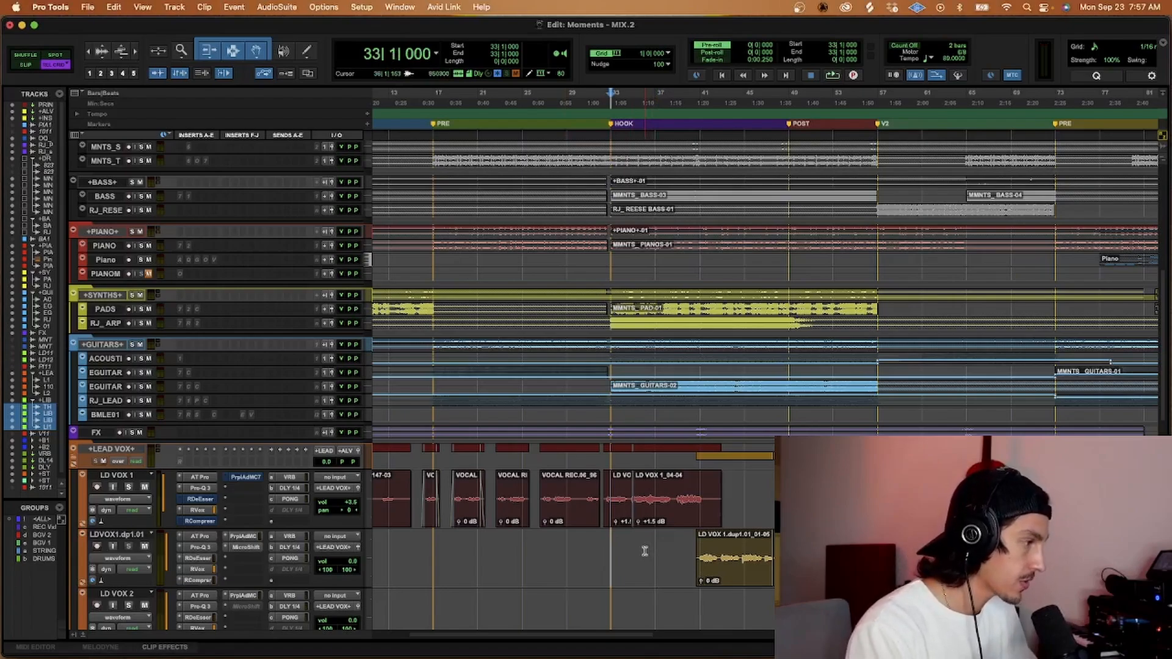
Place the edit cursor at 35|5|000, enlarge the timeline around the hook's LD VOX 1 clips, and play that section.
left_click(640, 548)
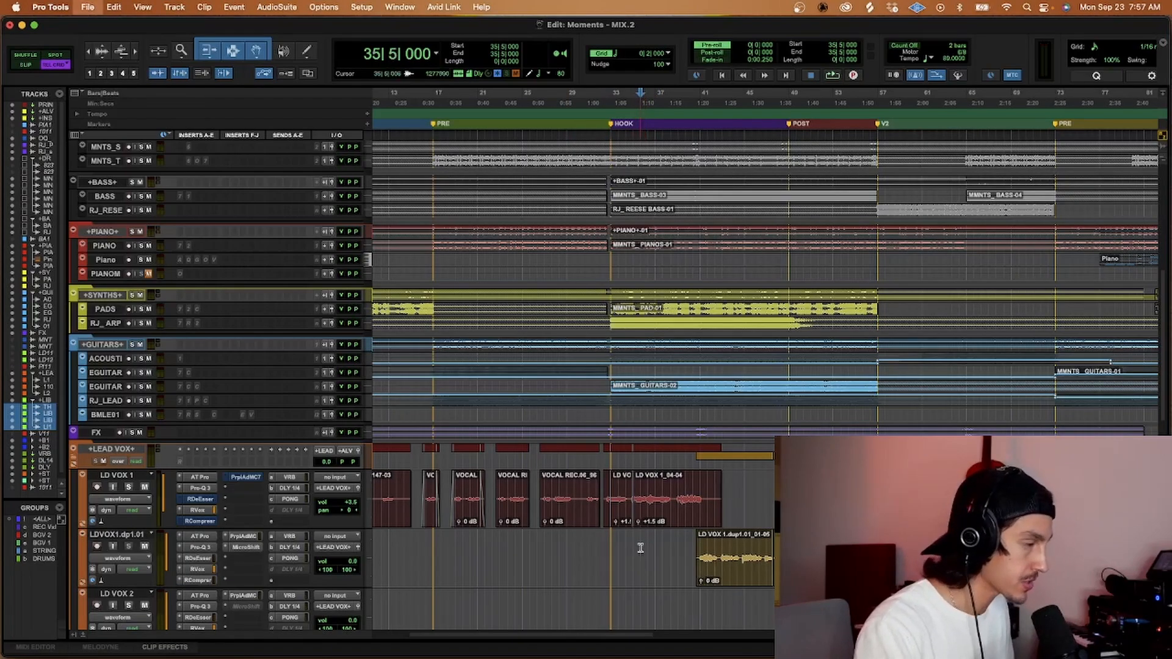
key("t")
key("t")
scroll(688, 560, "up", 3)
scroll(701, 525, "down", 6)
scroll(711, 500, "right", 4)
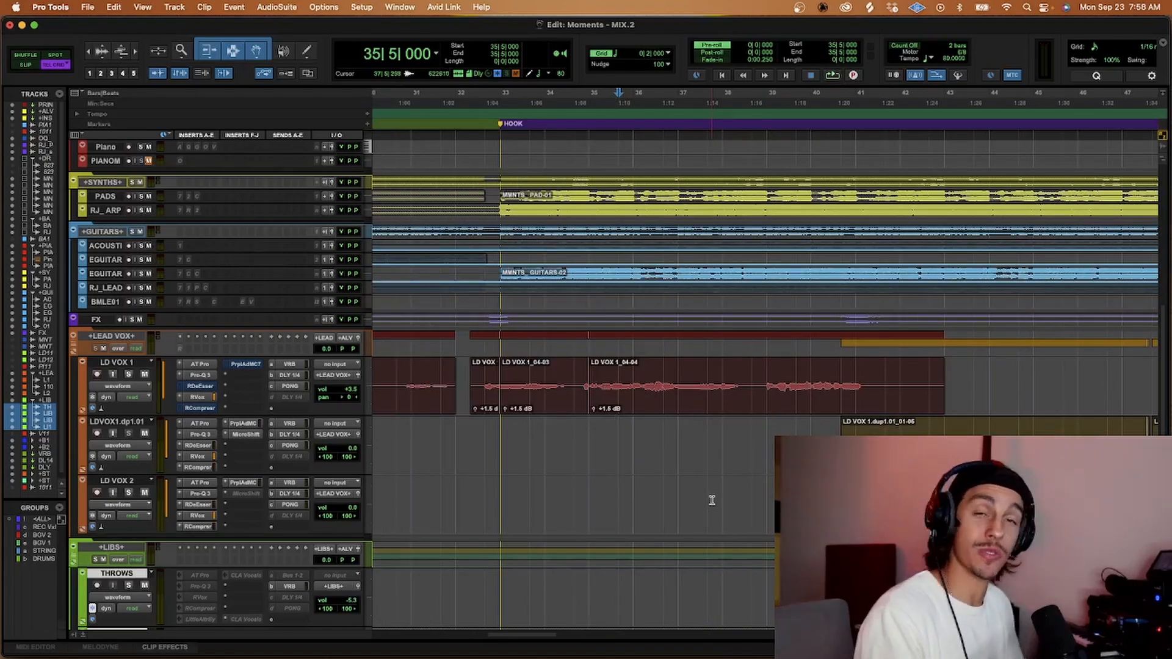
key("space")
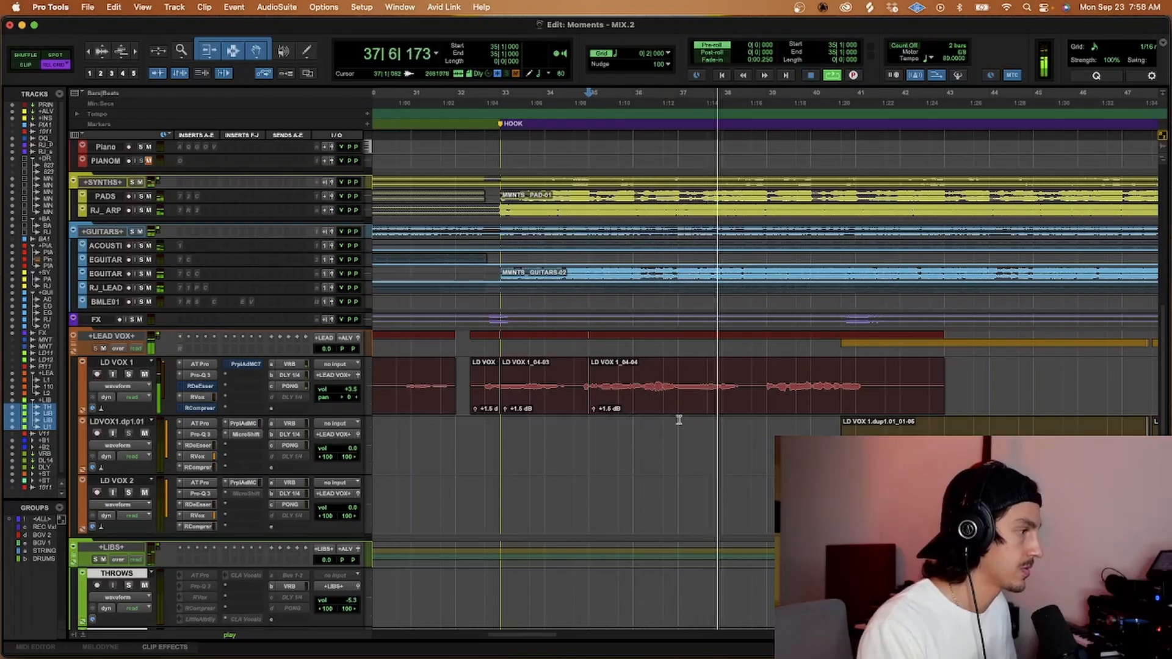
key("space")
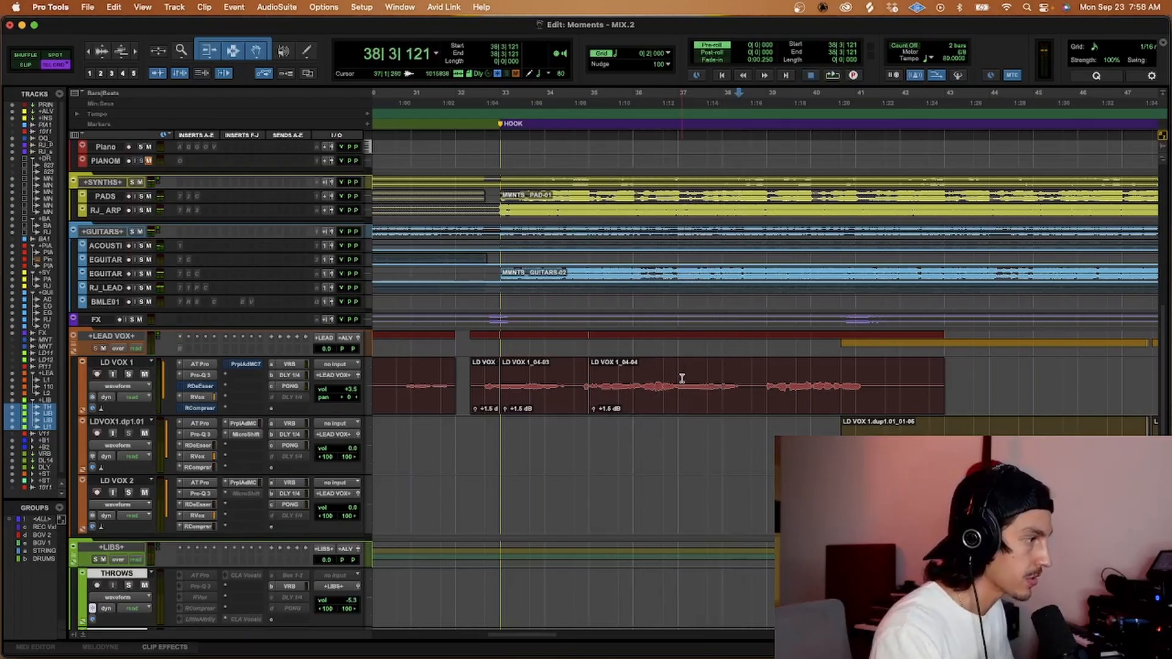
Select the LD VOX 1 passage from bar 37 to 38, and compare it by selecting the passage starting at 36|1|000.
left_click(679, 379)
left_click_drag(681, 383, 725, 389)
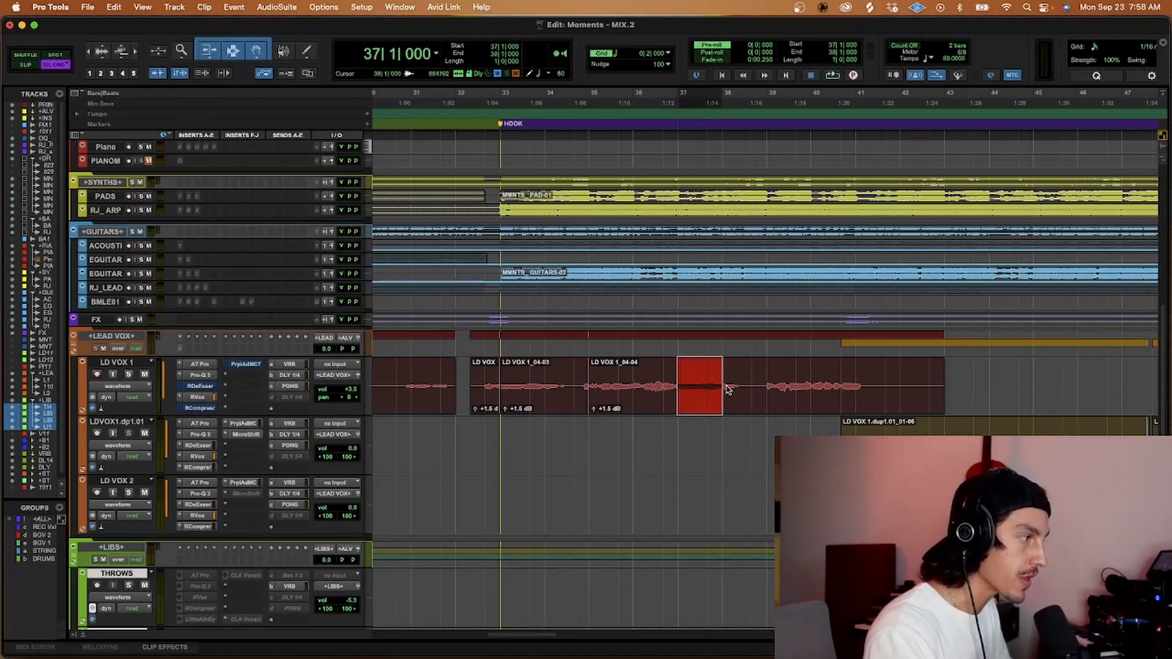
left_click(625, 432)
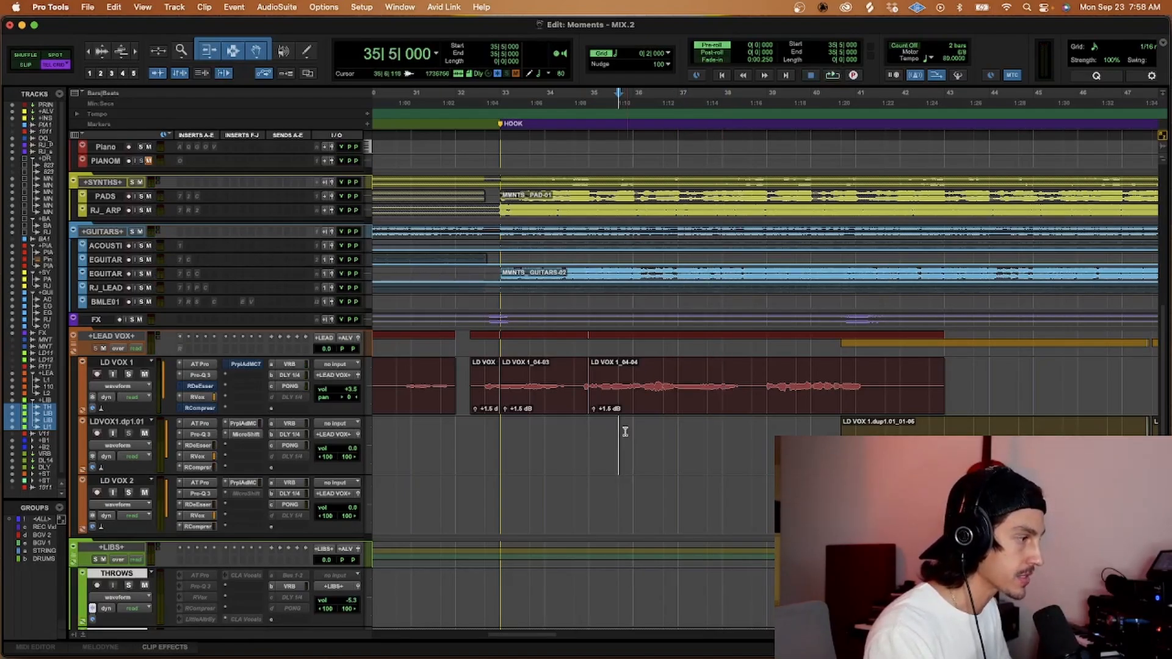
left_click(643, 384)
left_click_drag(656, 391, 662, 393)
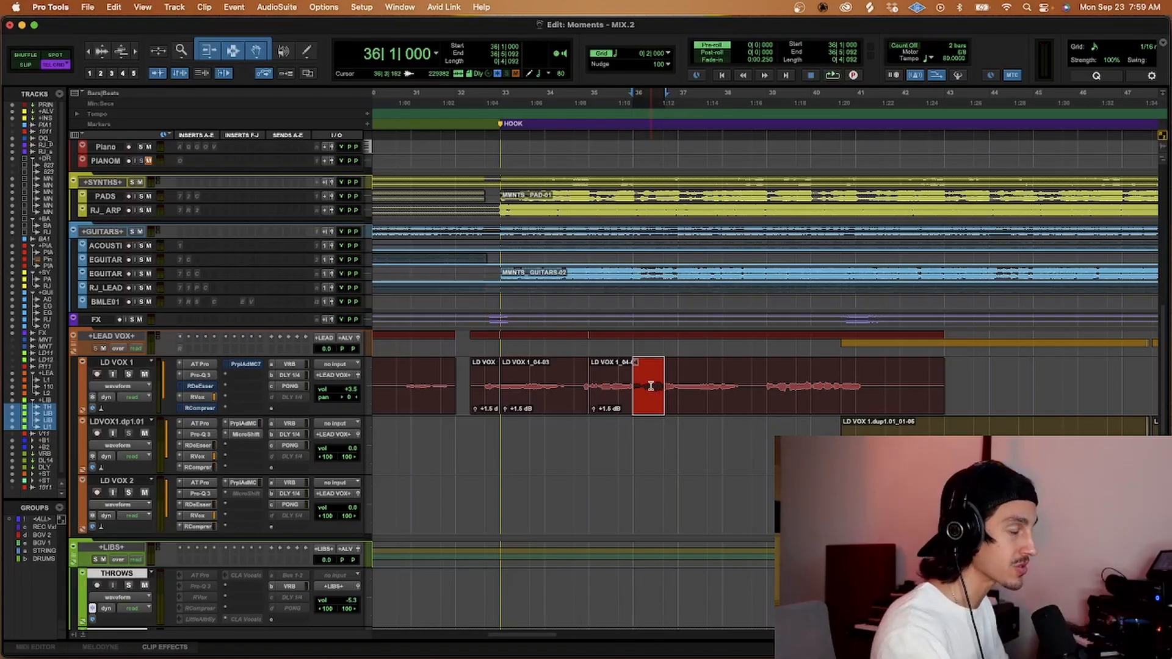
Play the hook's lead vocal from 34|5|000 to hear its level changes before compression.
left_click(613, 440)
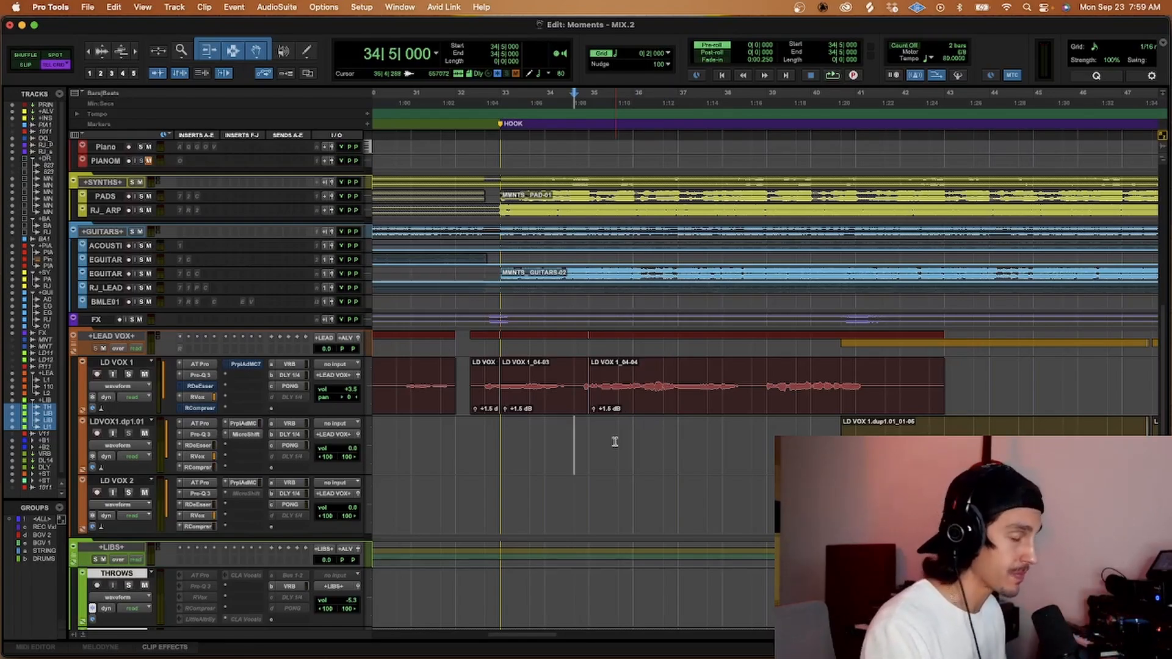
key("space")
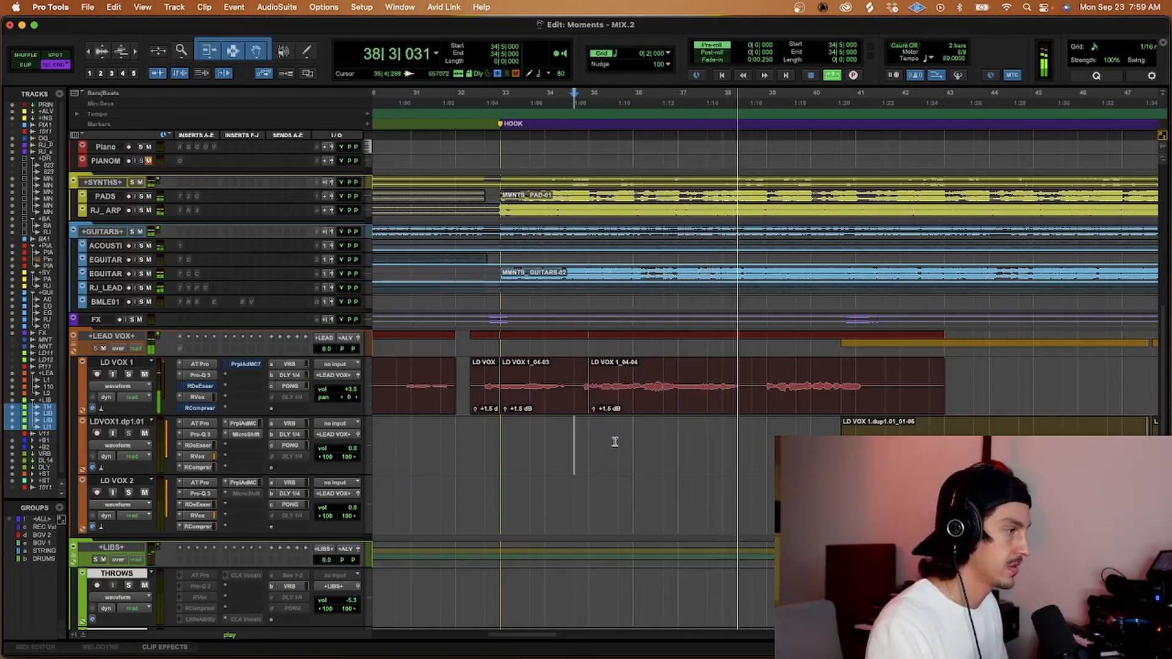
key("space")
Open the RCompressor on LD VOX 1, reset it to threshold 0.0, ratio 1.00 and gain 0.0, and move its window.
left_click(209, 408)
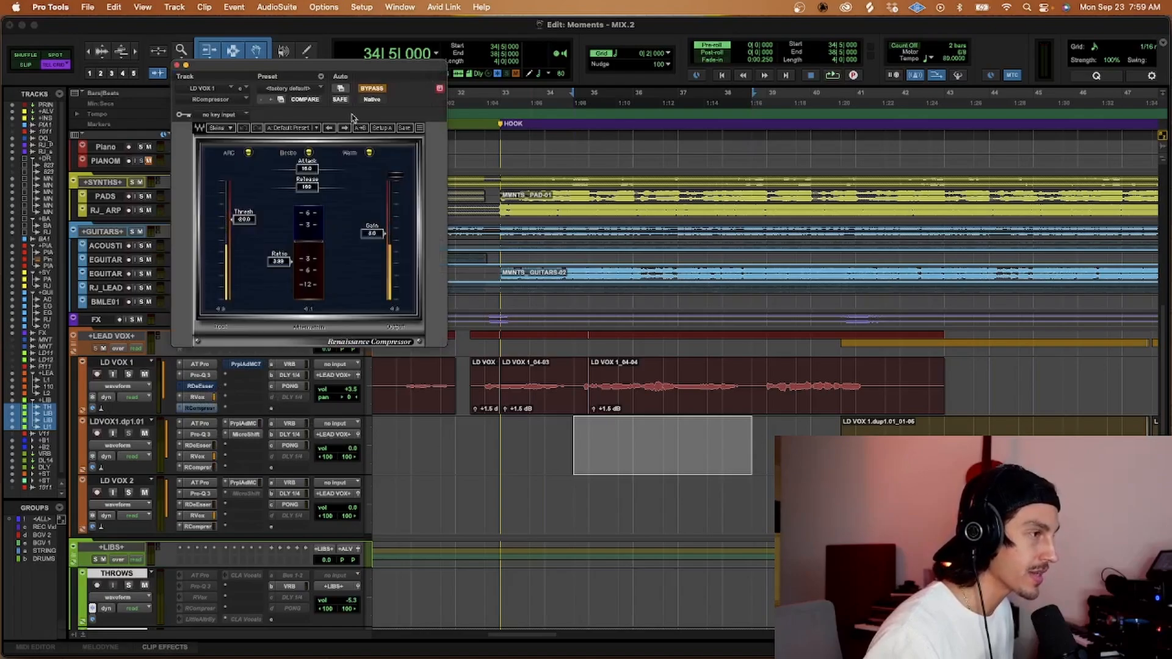
left_click(309, 90)
left_click(302, 92)
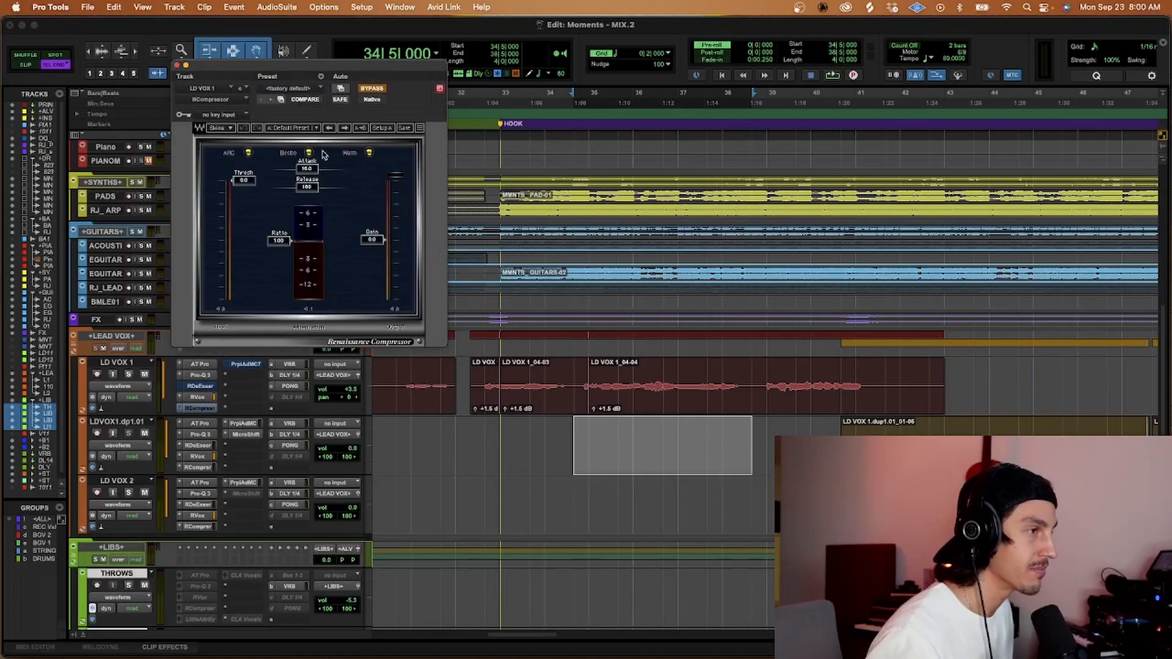
left_click(283, 50)
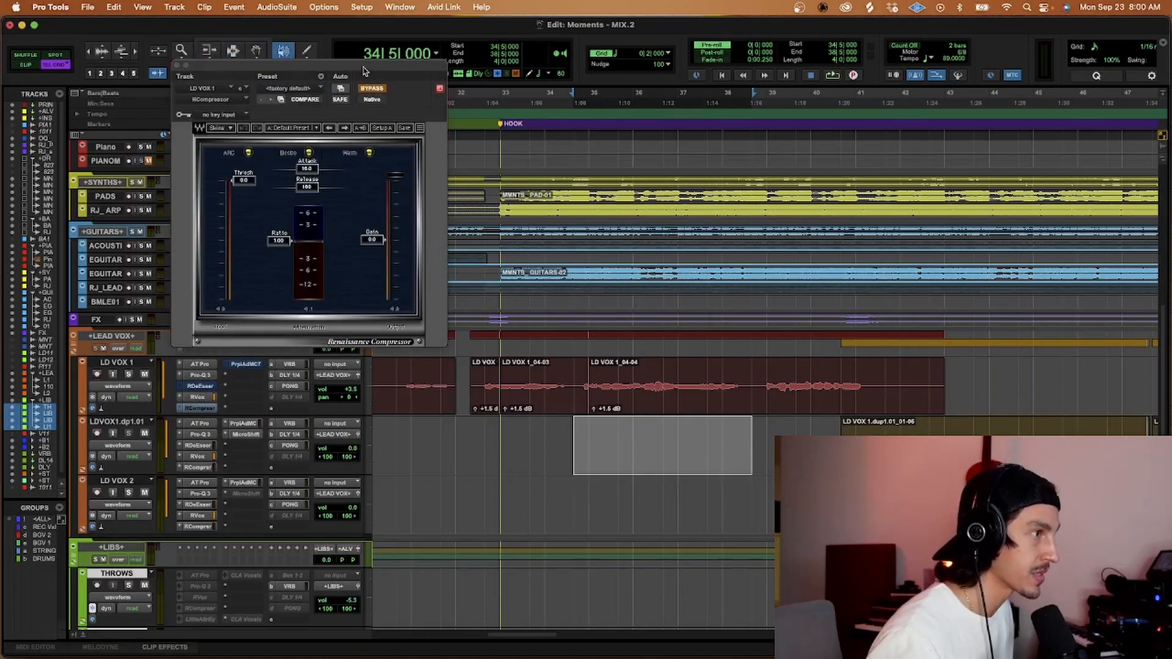
left_click_drag(364, 72, 503, 208)
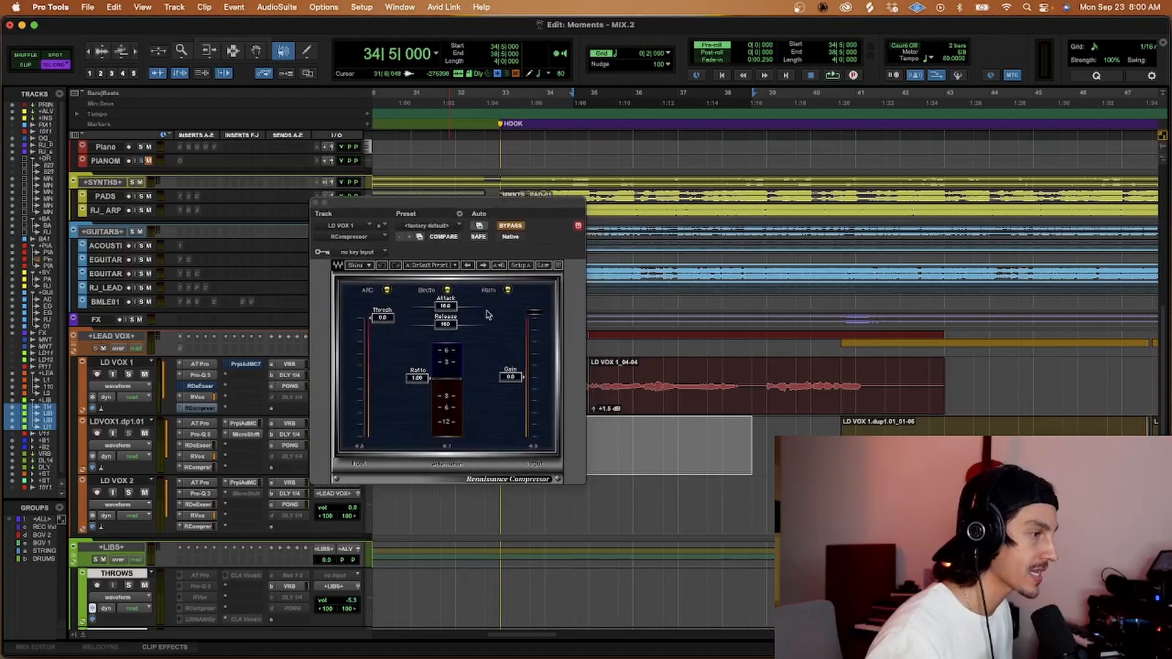
Raise the RCompressor's ratio and lower its threshold to about -17 dB, fine-tuning the threshold while the hook plays.
left_click_drag(424, 377, 427, 398)
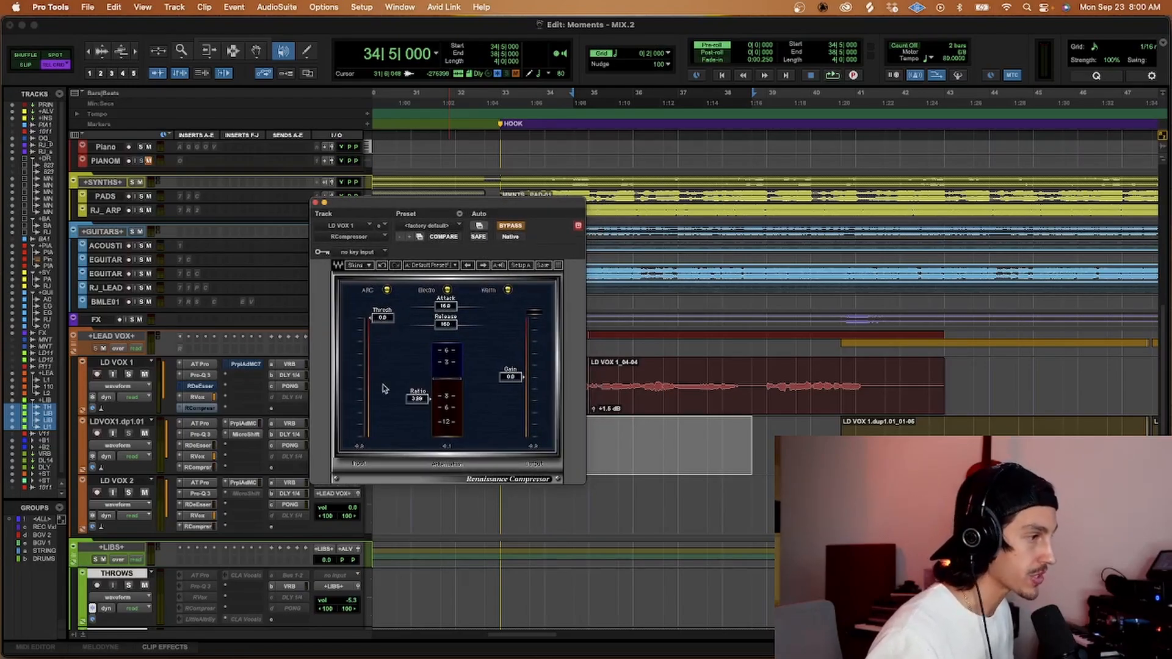
left_click_drag(382, 320, 383, 370)
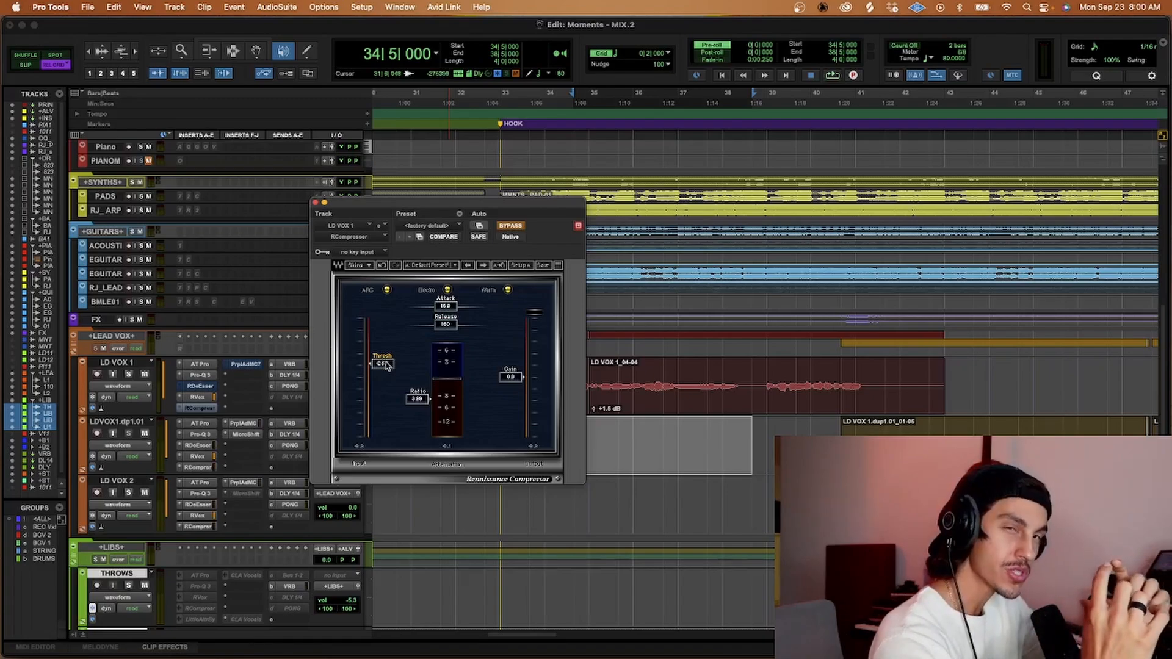
key("space")
left_click_drag(386, 365, 386, 351)
key("space")
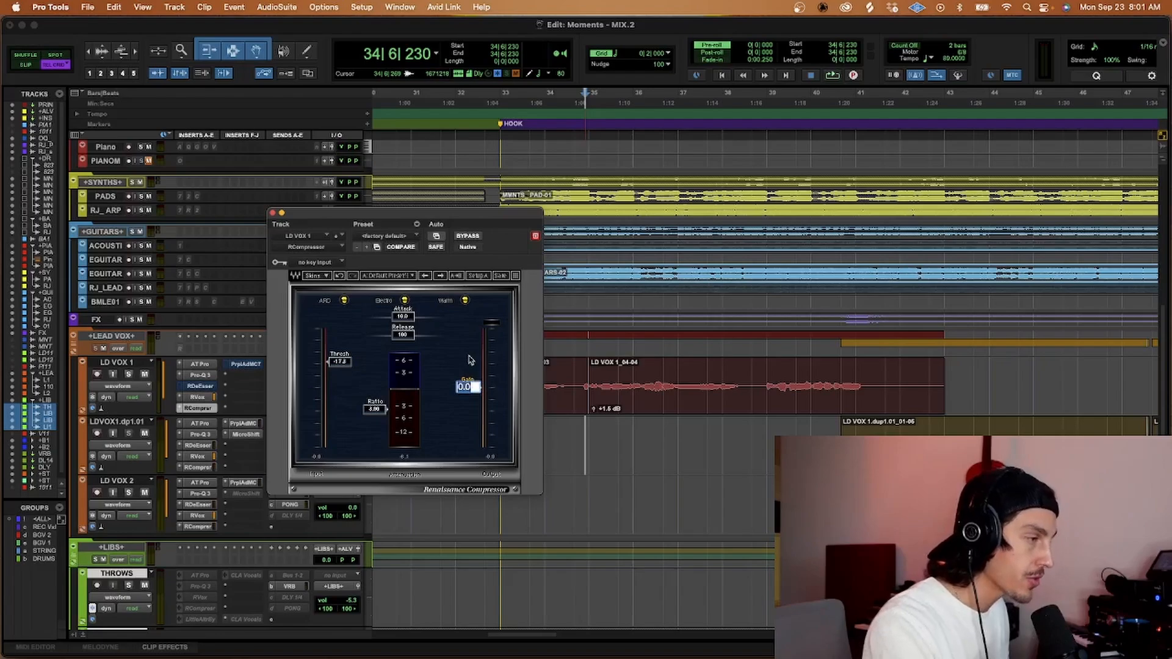
Check the RCompressor on LD VOX 1 against bypass, and raise its make-up gain to 2.5.
key("Return")
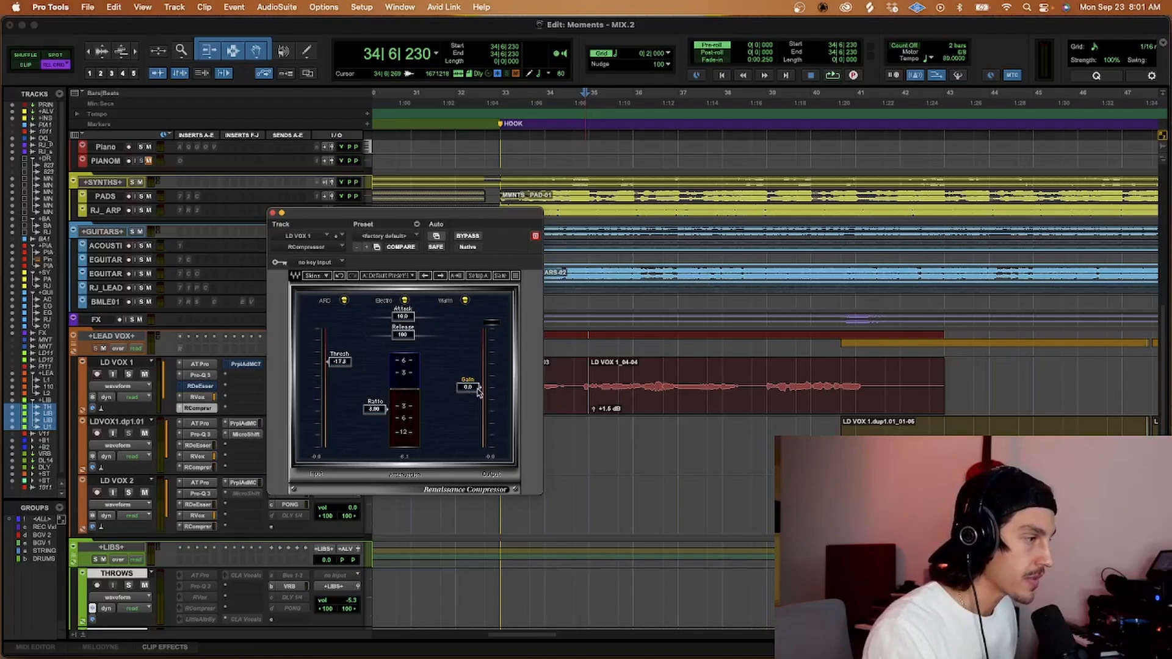
left_click(468, 237)
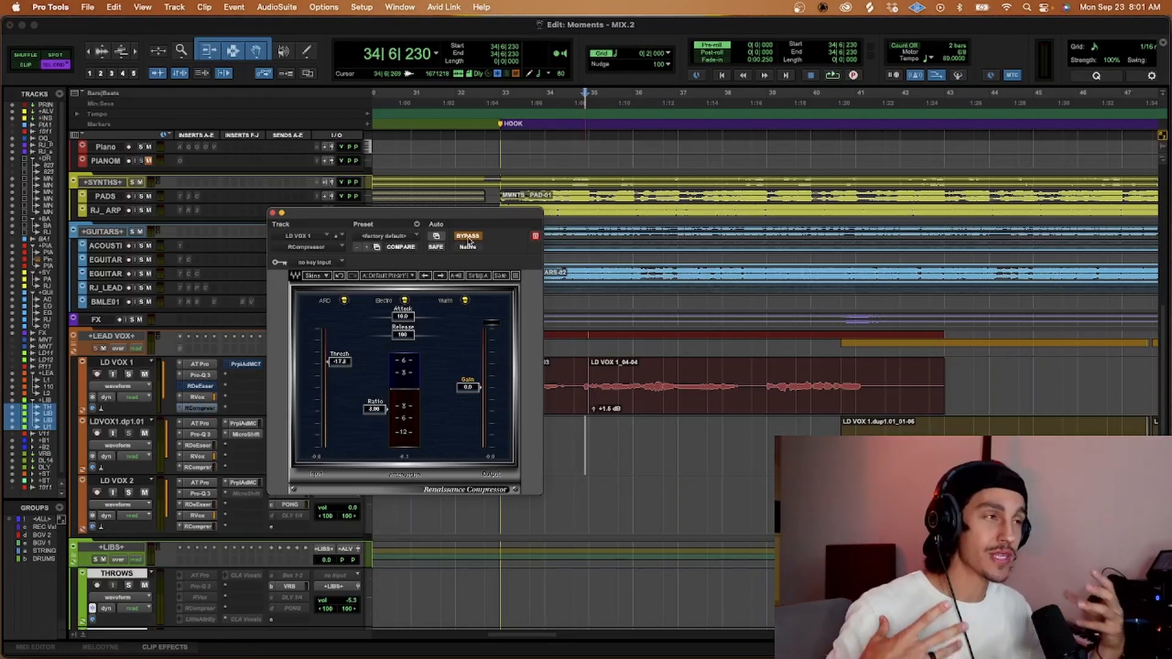
left_click(468, 236)
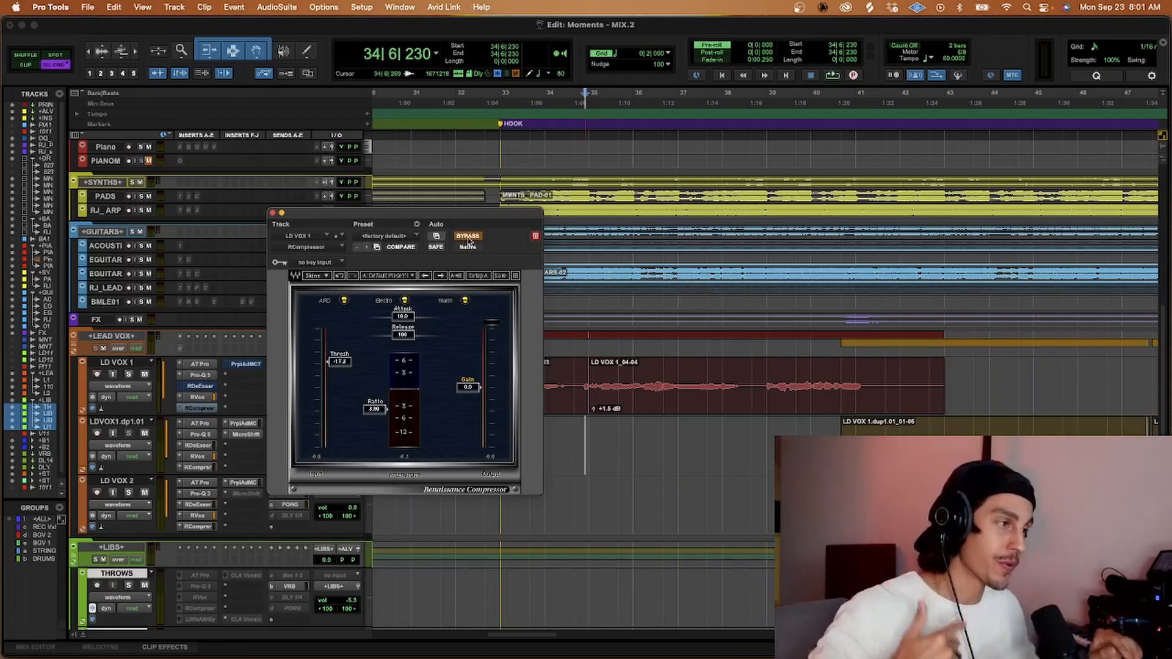
left_click_drag(469, 387, 475, 380)
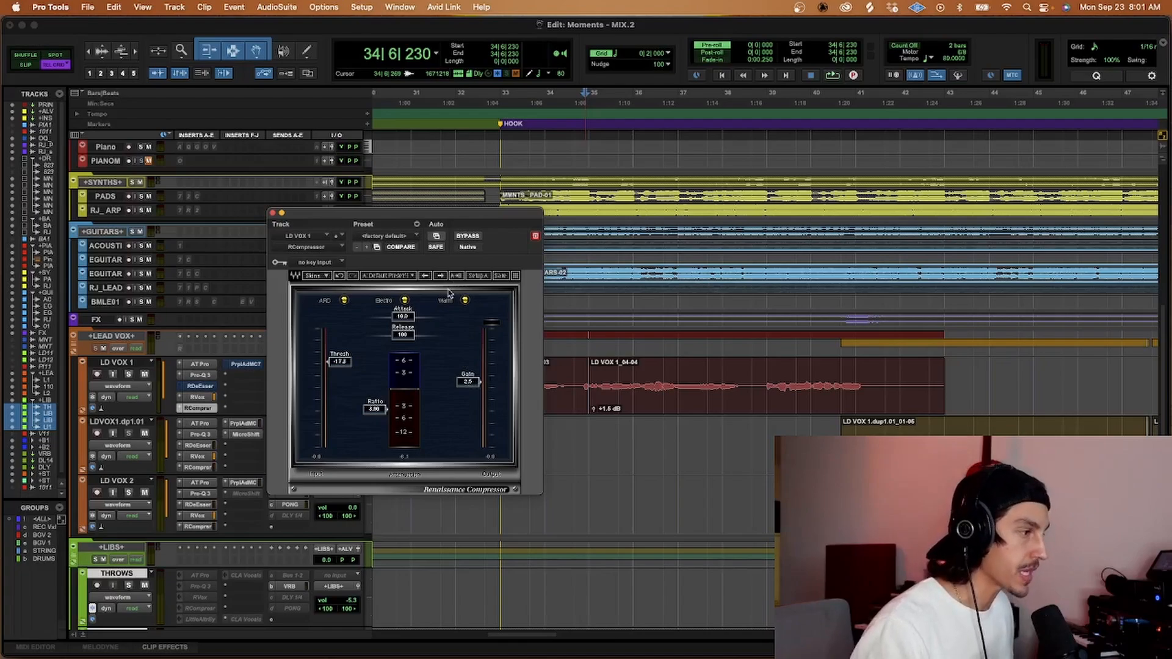
Play the hook's lead vocal from bar 34 with the RCompressor bypassed, and compare it with the compressor active.
left_click(473, 238)
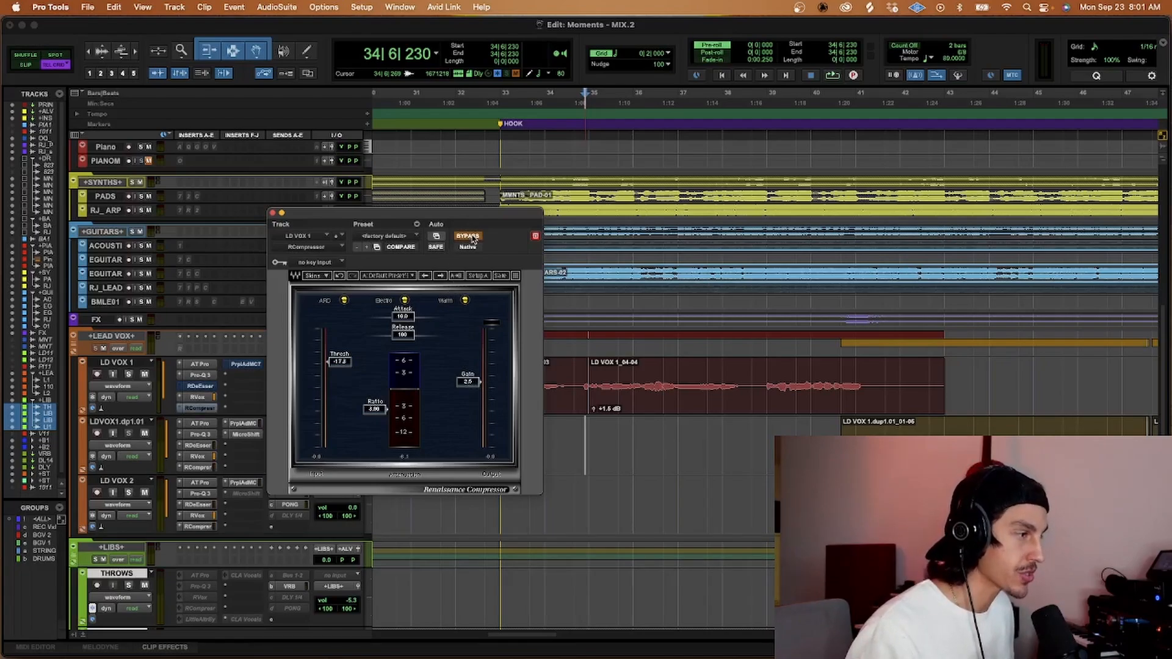
left_click(472, 239)
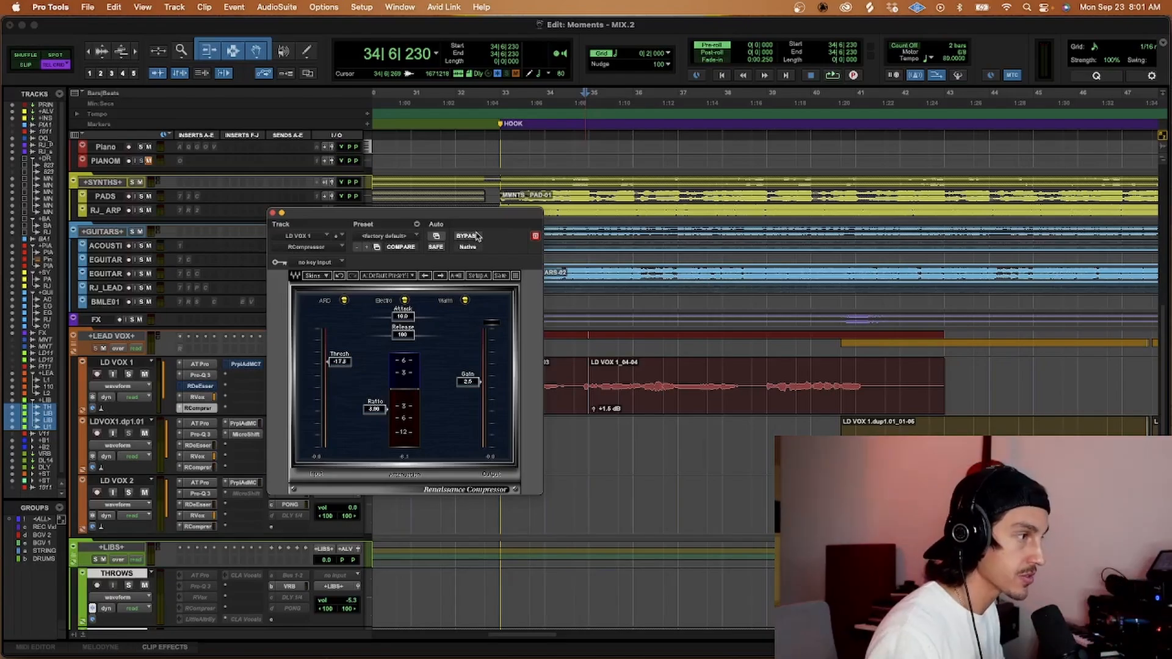
left_click(467, 236)
key("space")
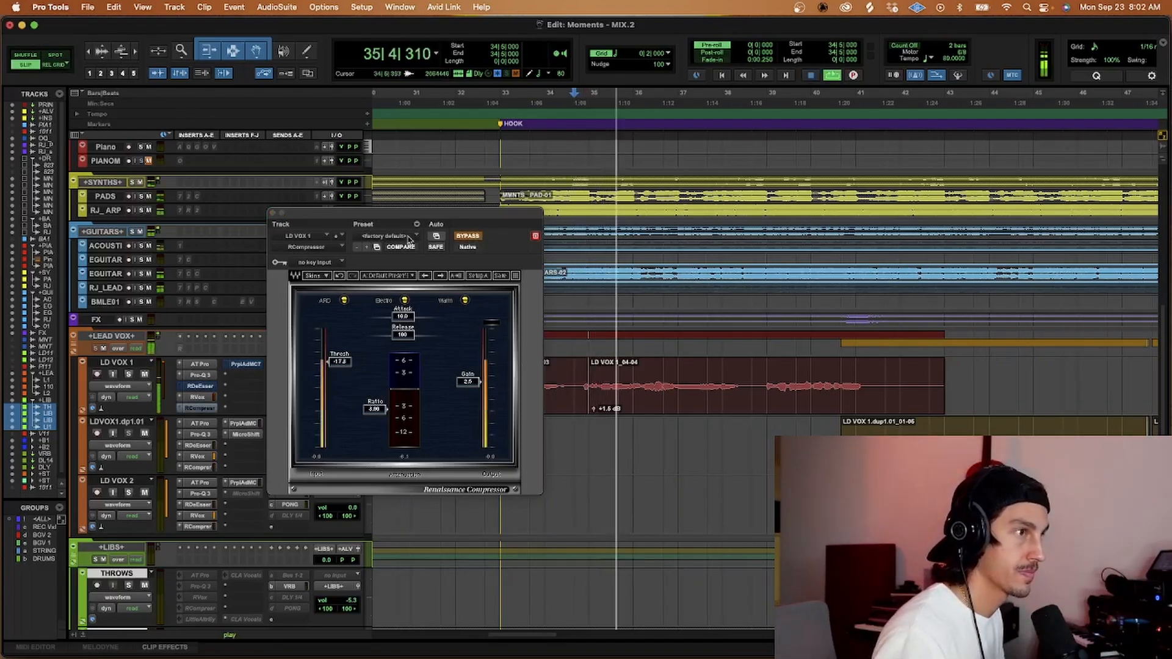
key("space")
left_click(467, 235)
left_click(590, 417)
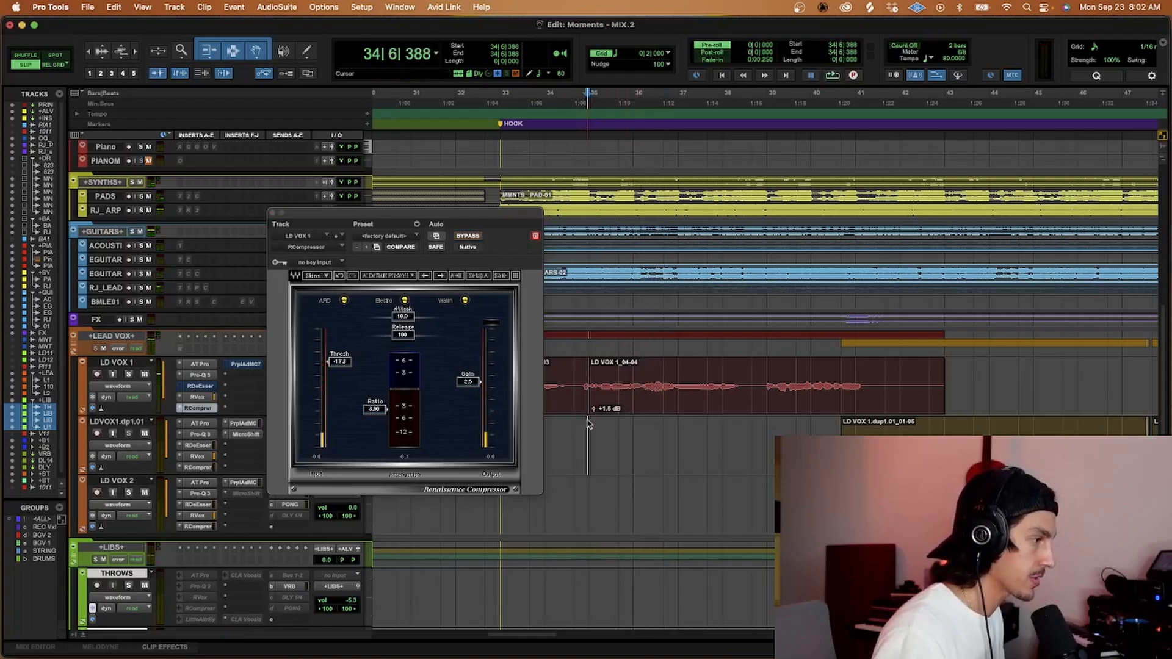
key("space")
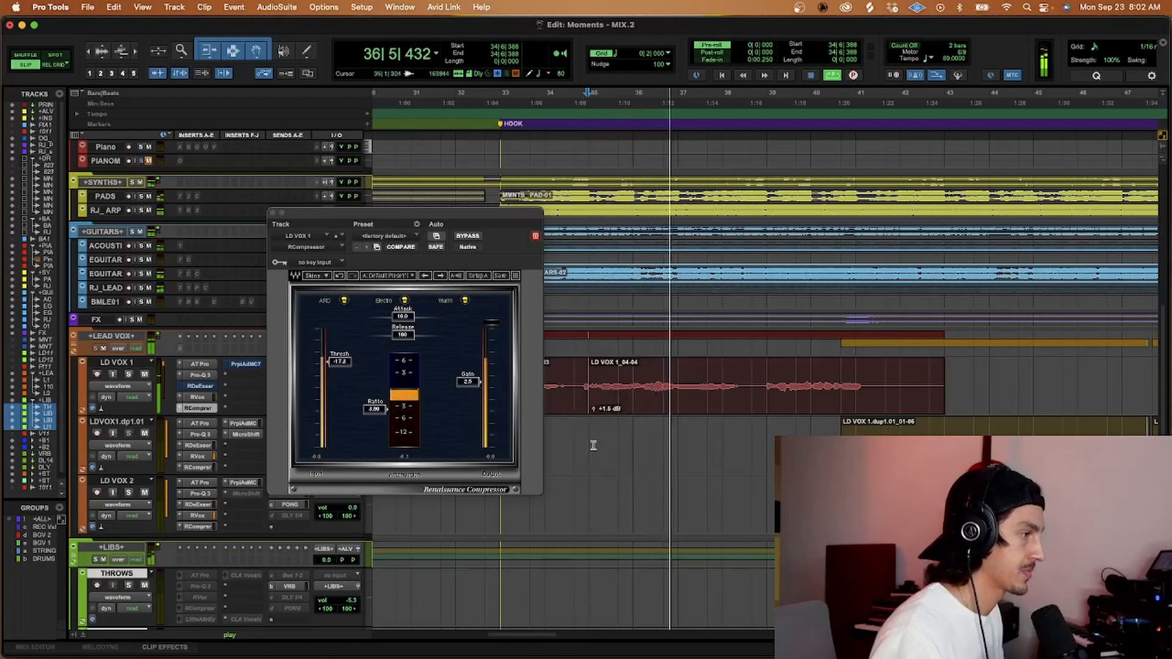
key("space")
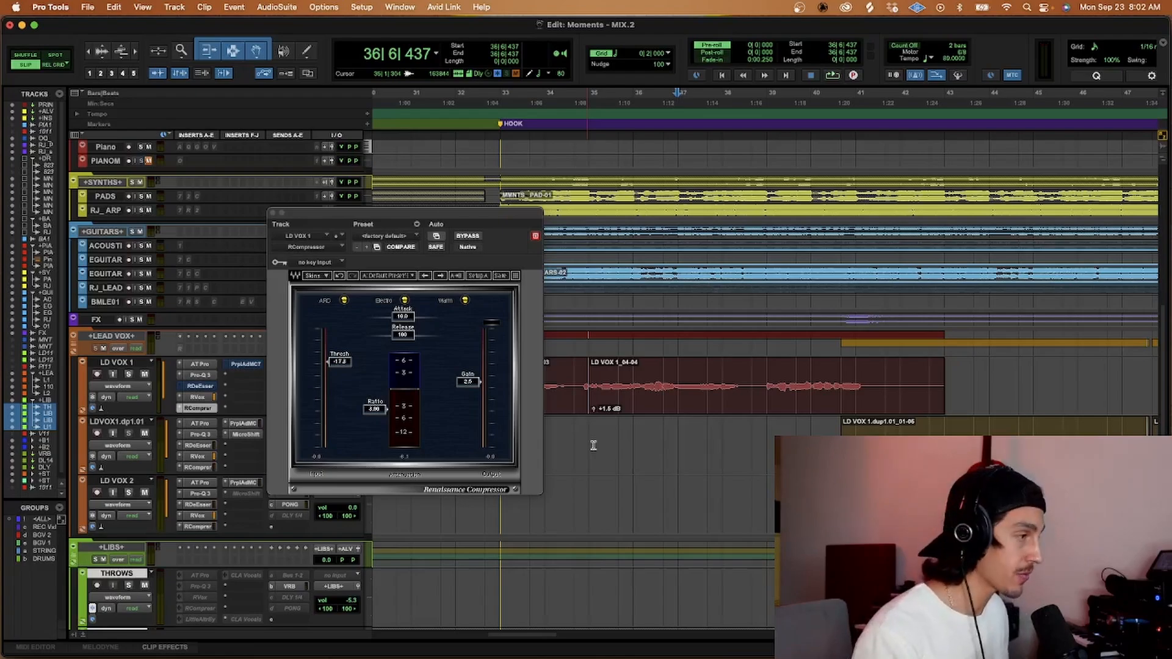
Repeat the comparison, playing bypassed from 35|1|304 and with the RCompressor active from 34|6|032.
left_click(593, 446)
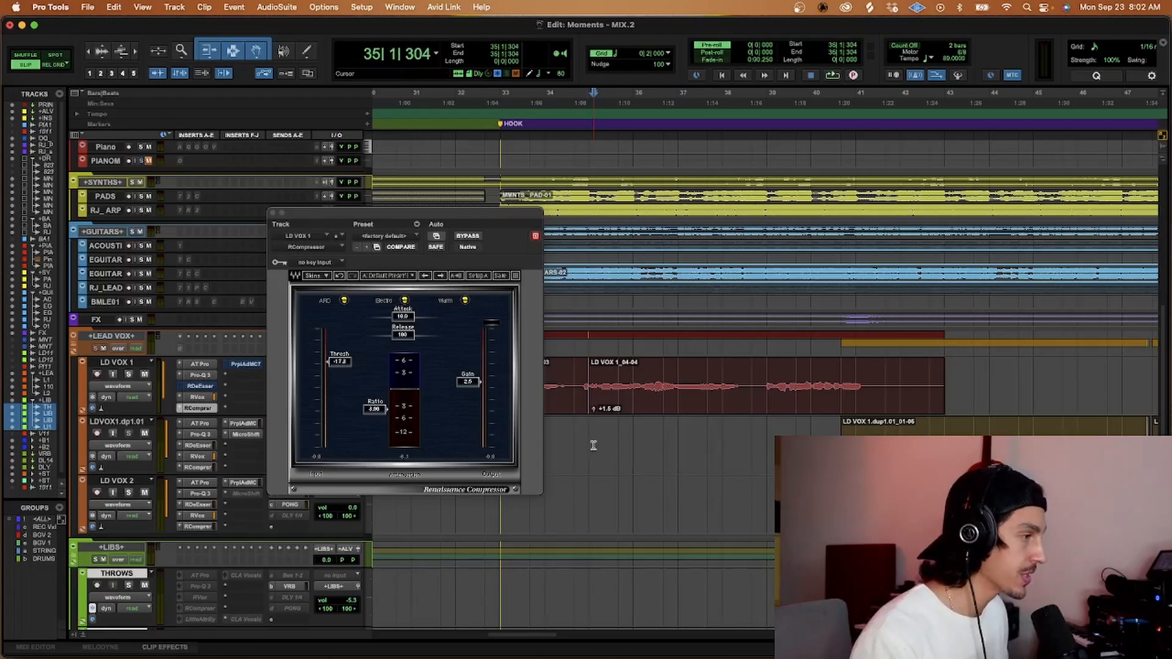
left_click(461, 238)
key("space")
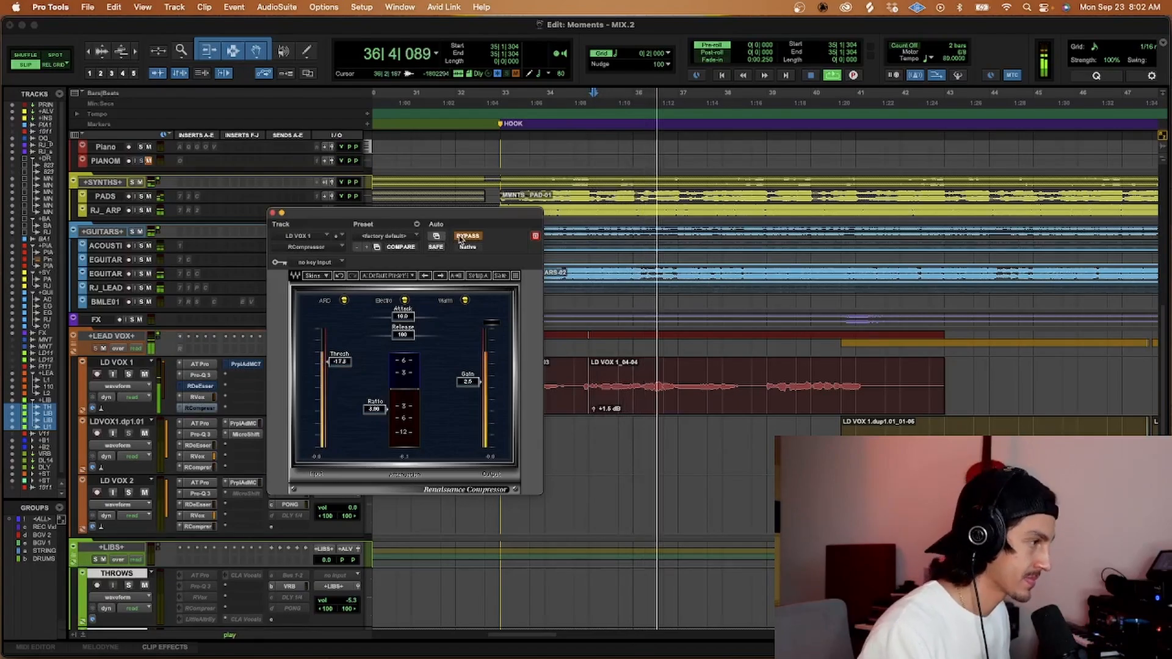
key("space")
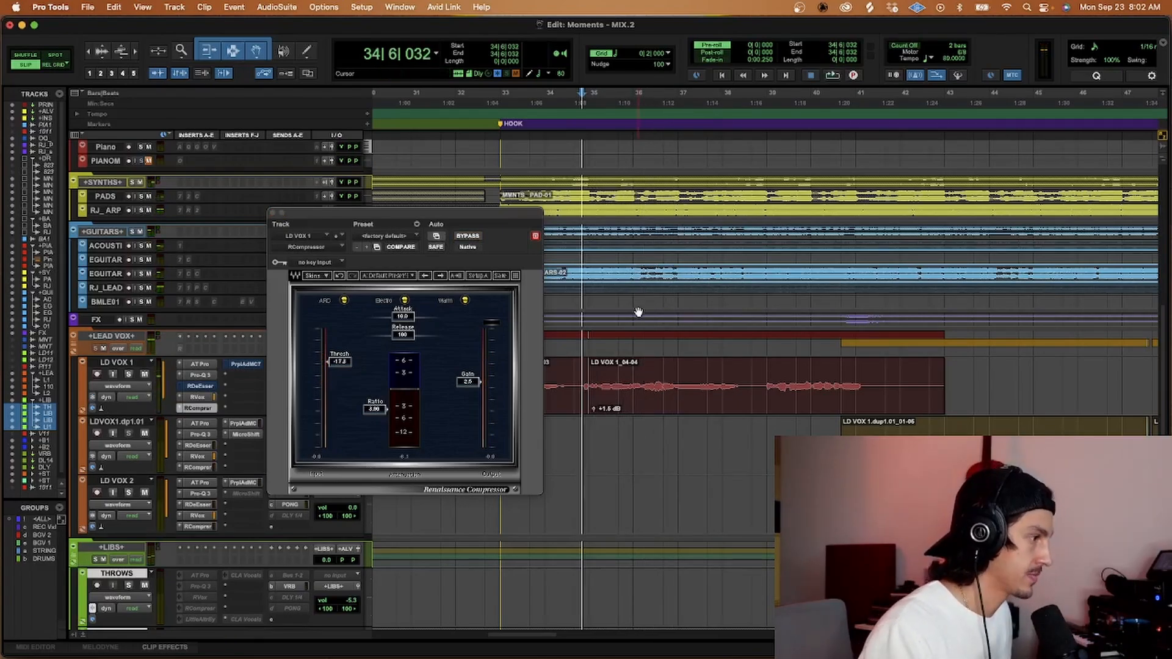
key("space")
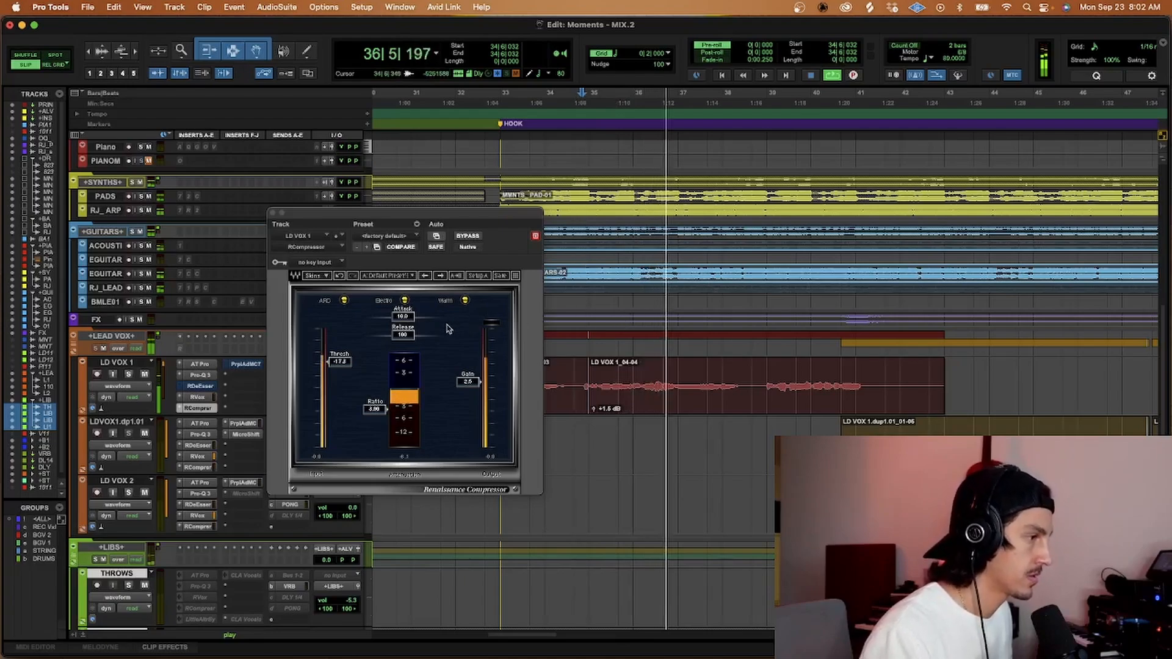
key("space")
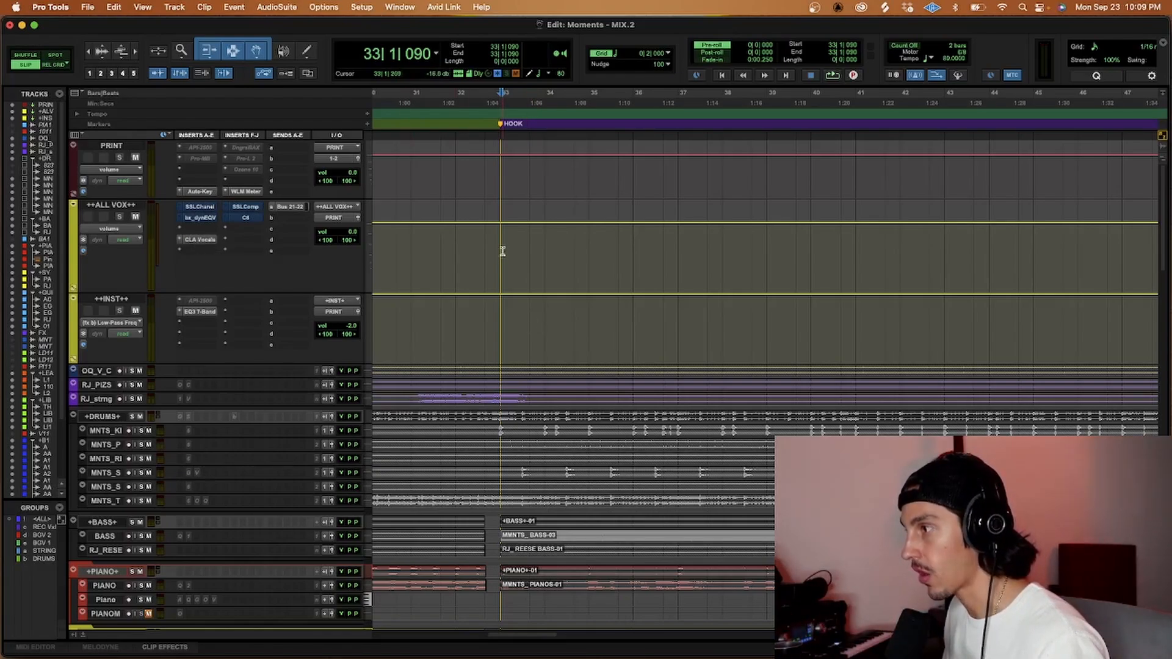
Make the other inserts on ++ALL VOX++ inactive, and switch off every effect section in that bus's CLA Vocals.
left_click_drag(502, 251, 607, 257)
left_click(543, 256)
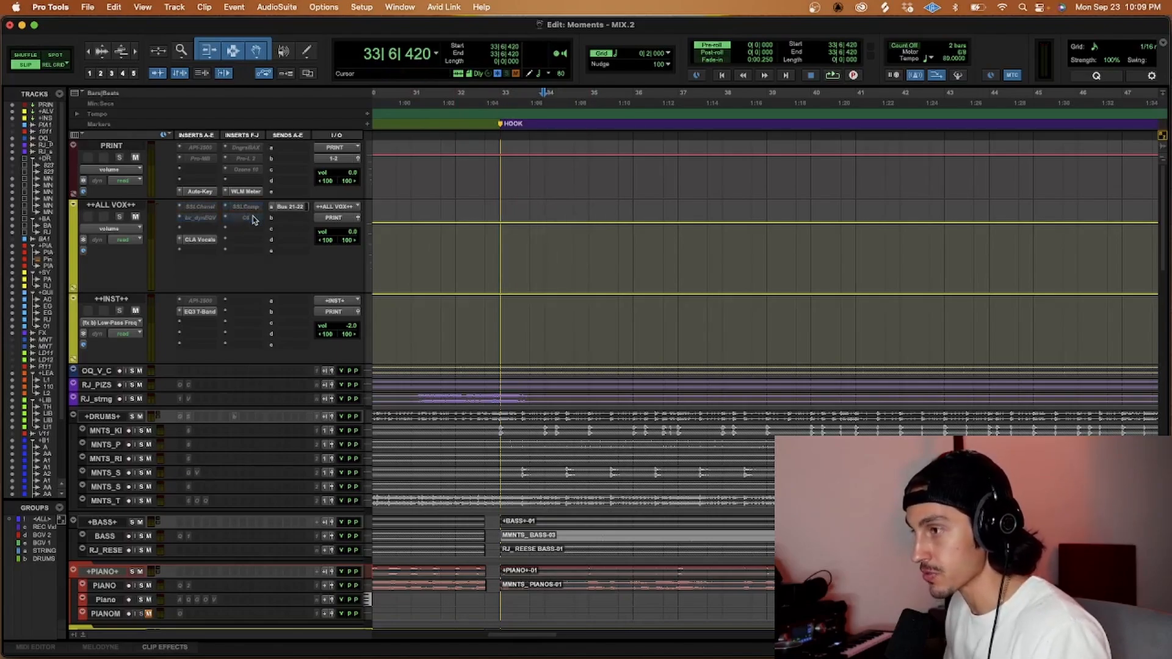
left_click(200, 239)
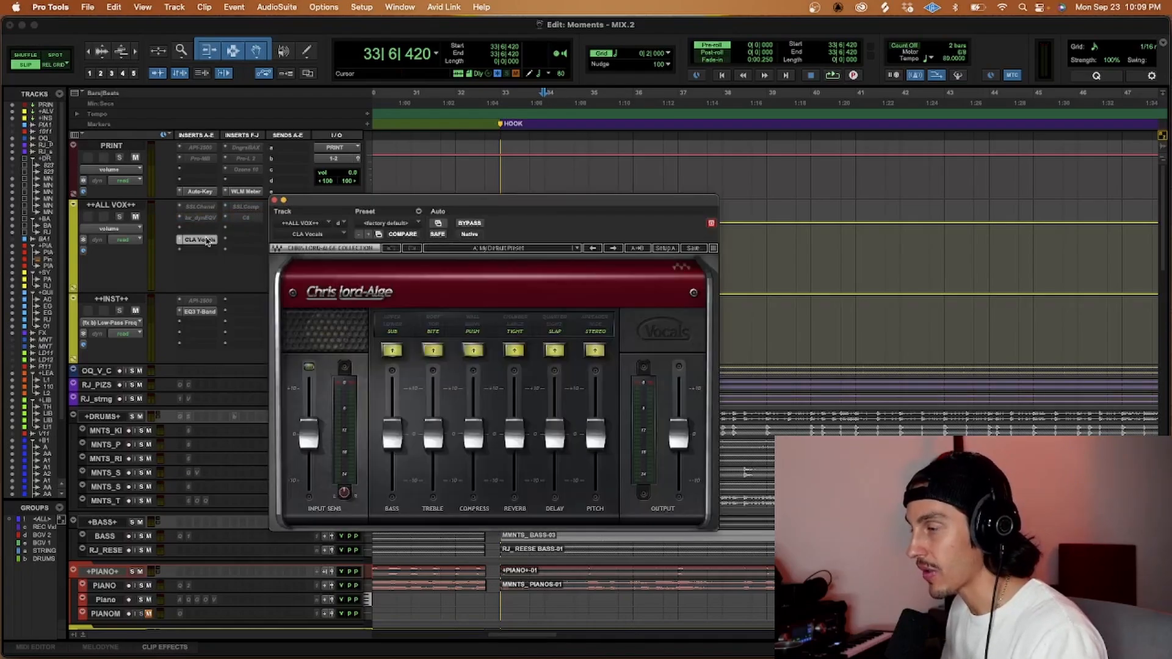
left_click_drag(450, 210, 713, 193)
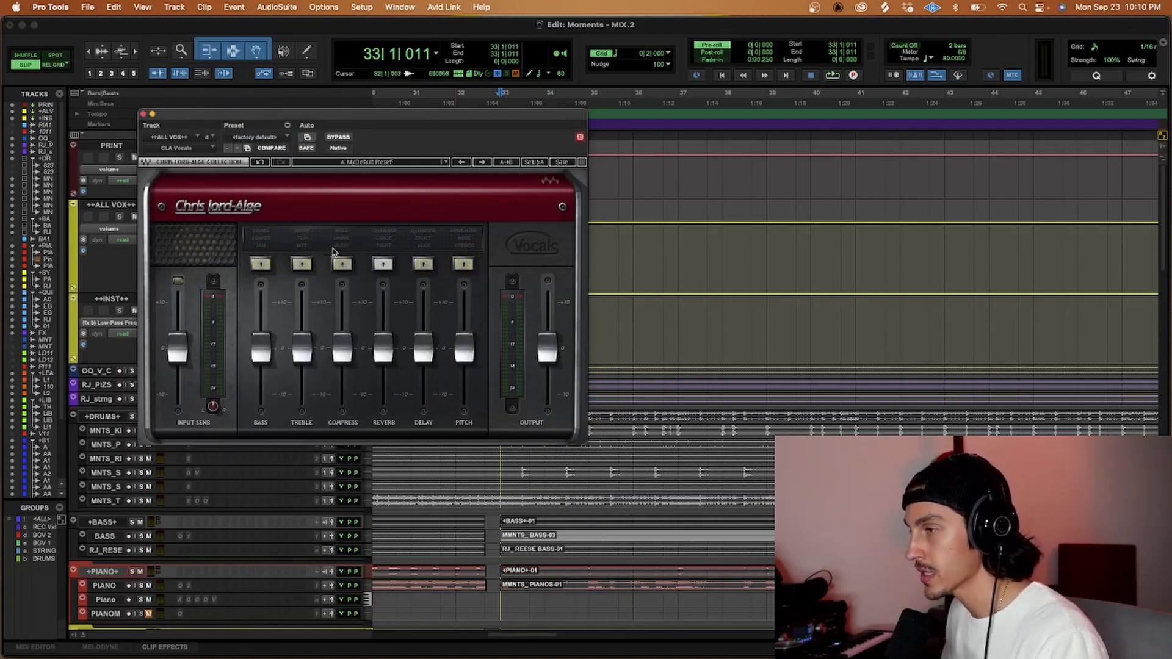
left_click(147, 115)
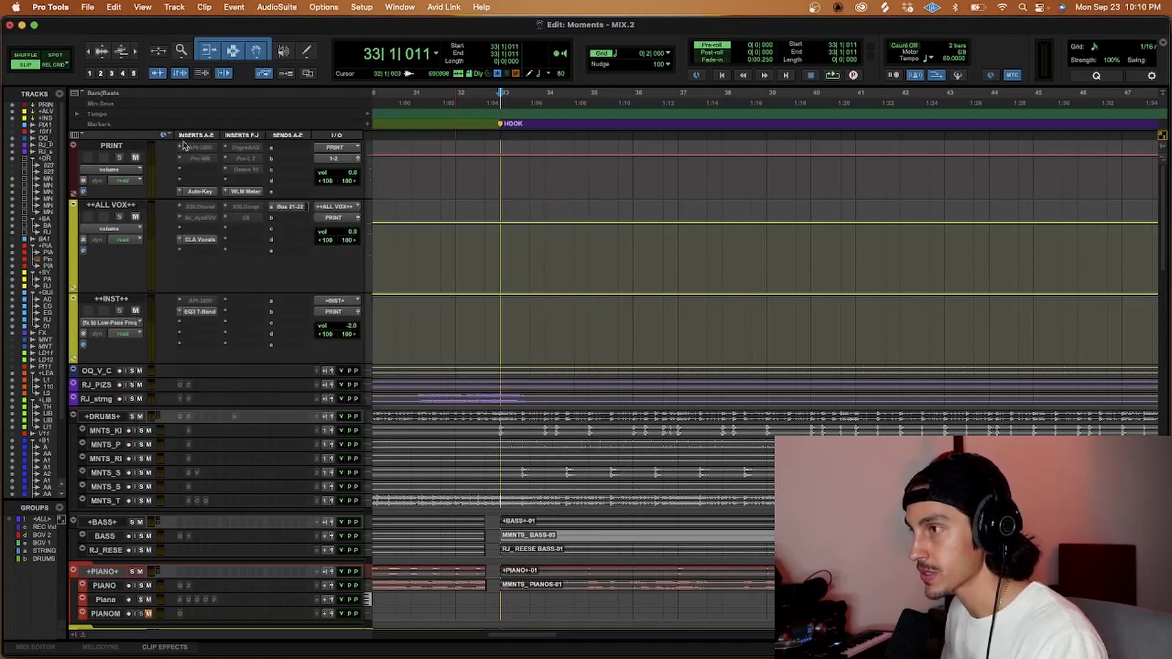
Look over the LEAD VOX, LIBS and BGV 1 tracks in the hook, and place the cursor at 33|1|011.
scroll(492, 414, "down", 15)
scroll(492, 415, "up", 10)
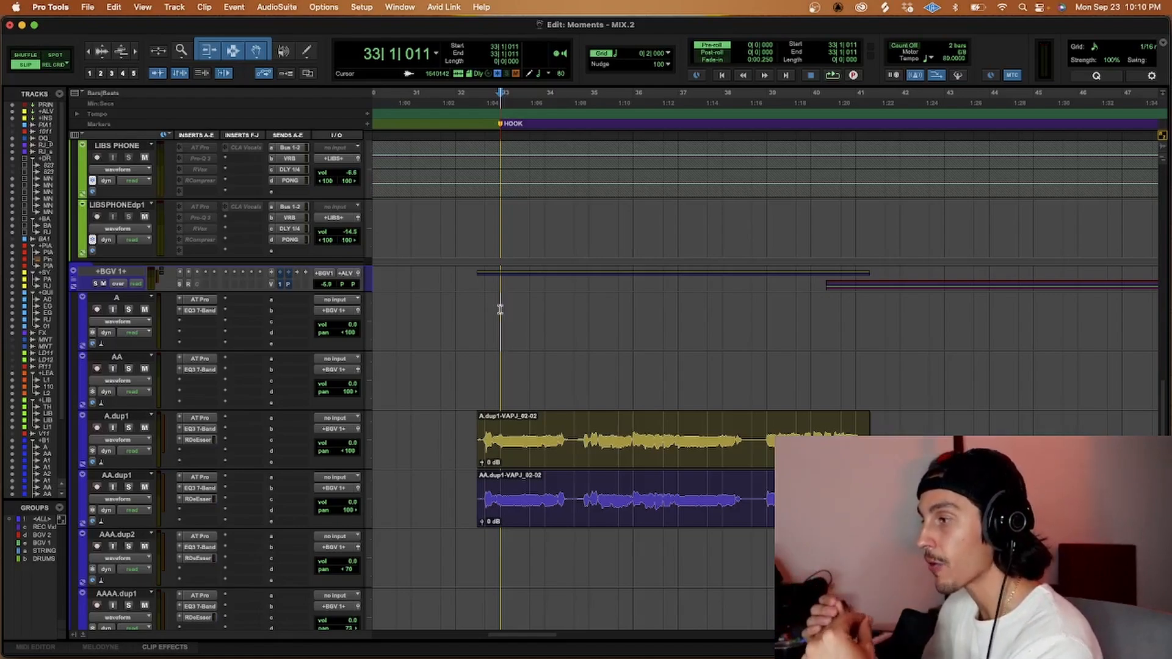
scroll(501, 278, "up", 5)
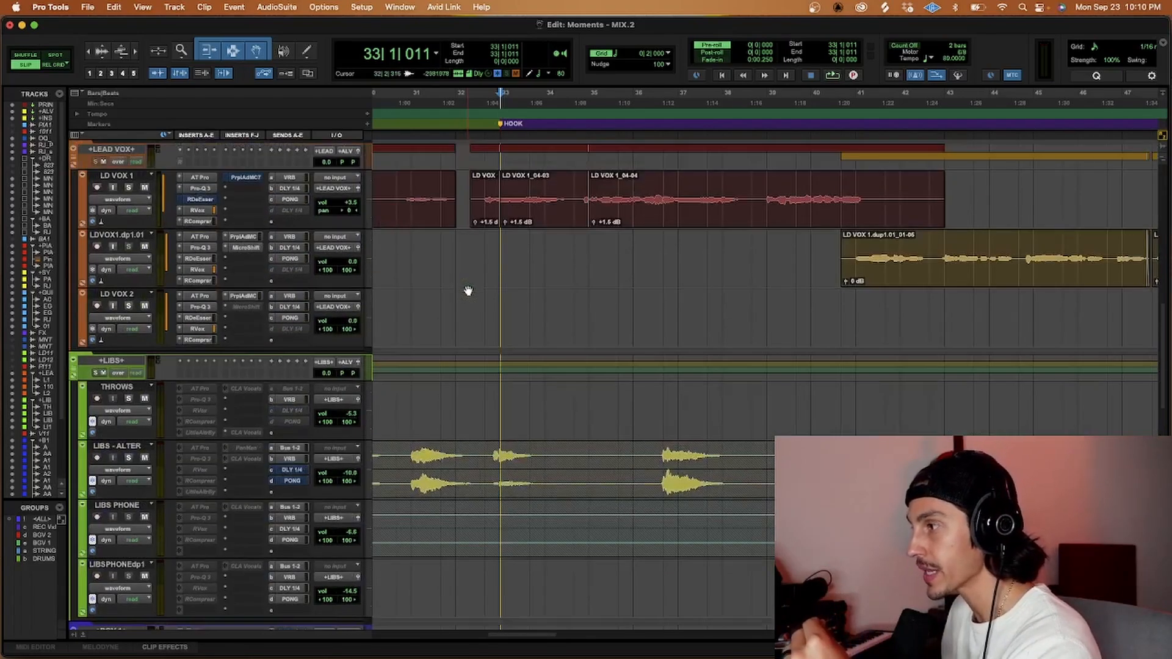
scroll(468, 293, "down", 5)
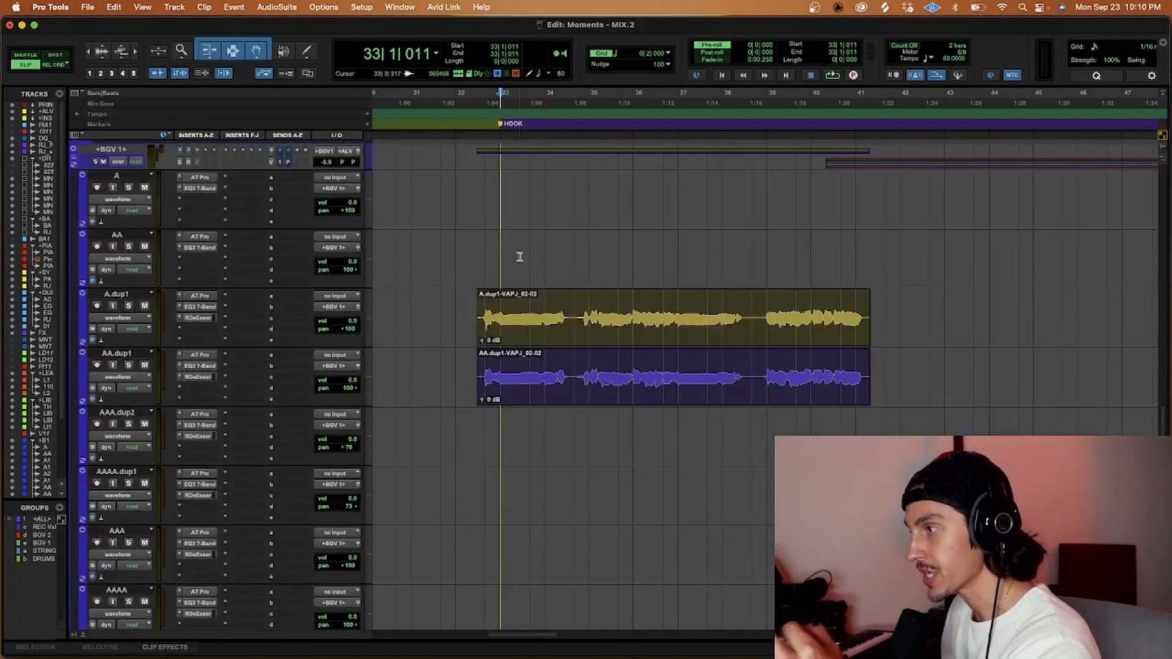
left_click_drag(502, 248, 801, 274)
left_click(780, 252)
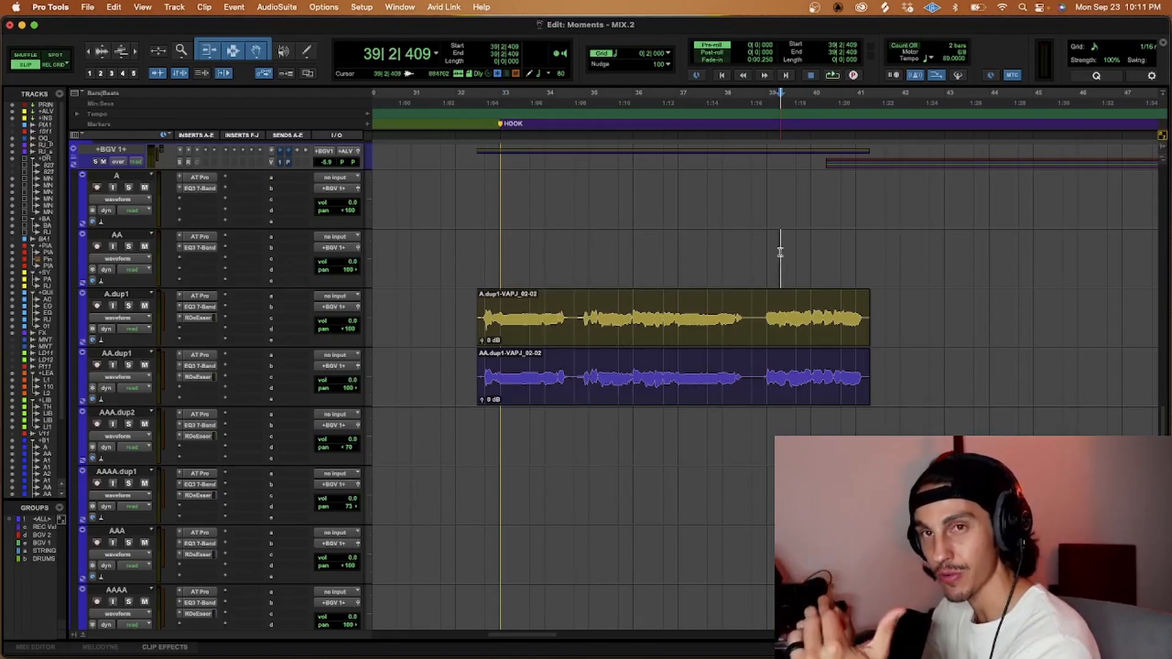
left_click(500, 249)
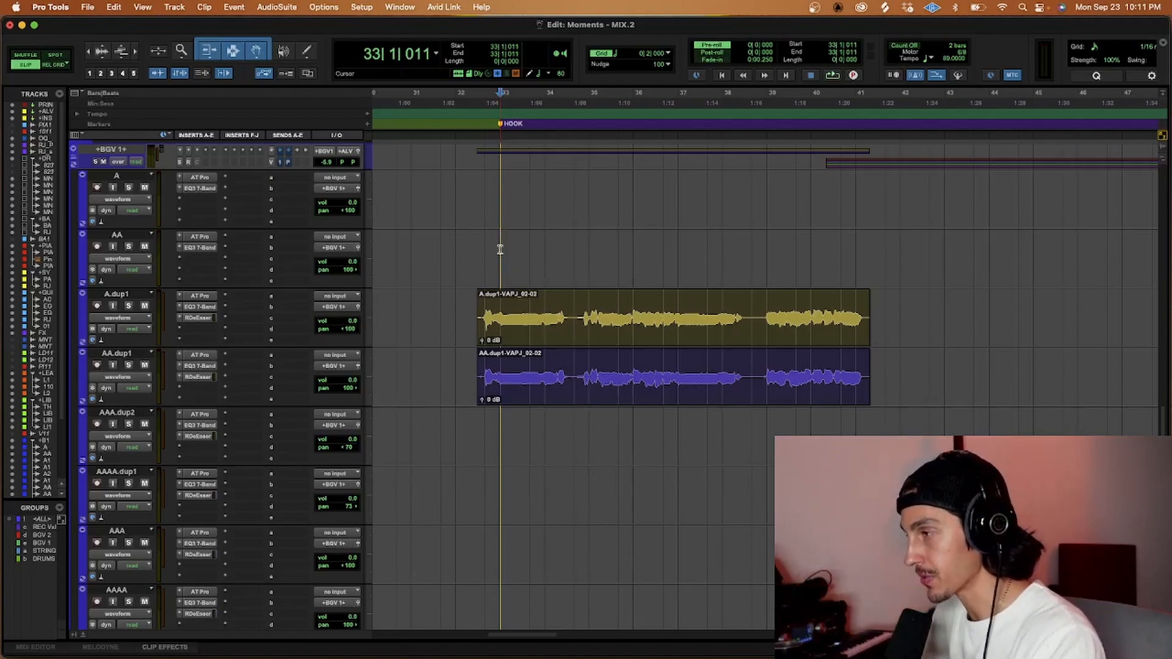
Play the hook from 33|1|051 to hear the BGV 1 background vocals, and save the session.
scroll(500, 249, "up", 3)
left_click(501, 314)
key("space")
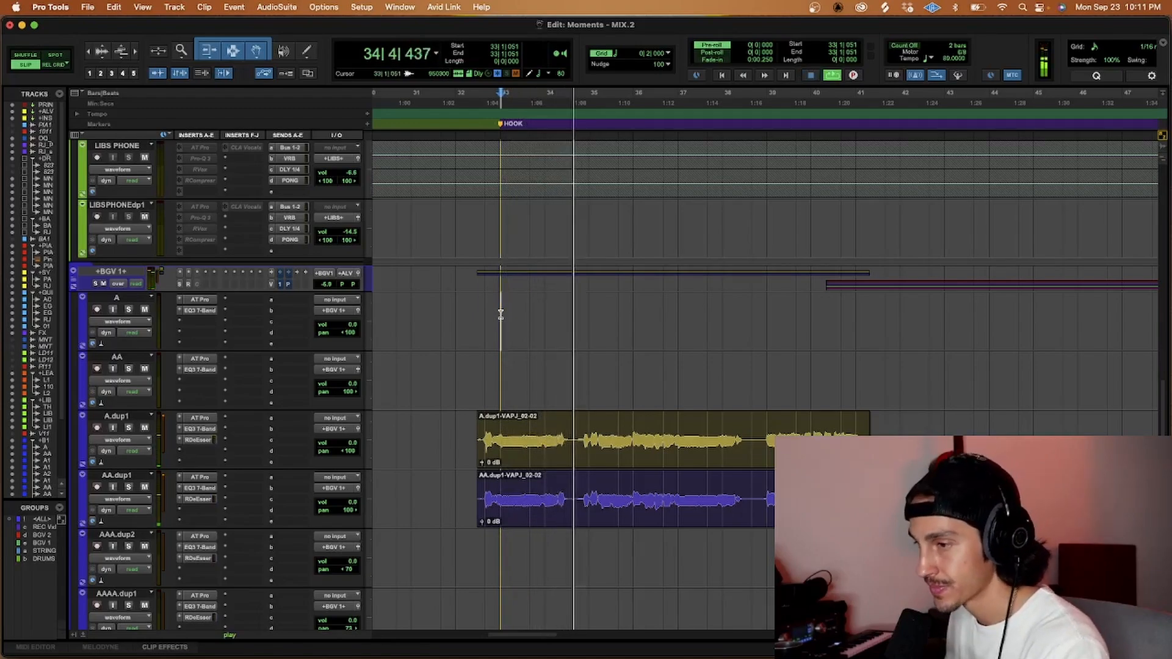
scroll(491, 305, "right", 4)
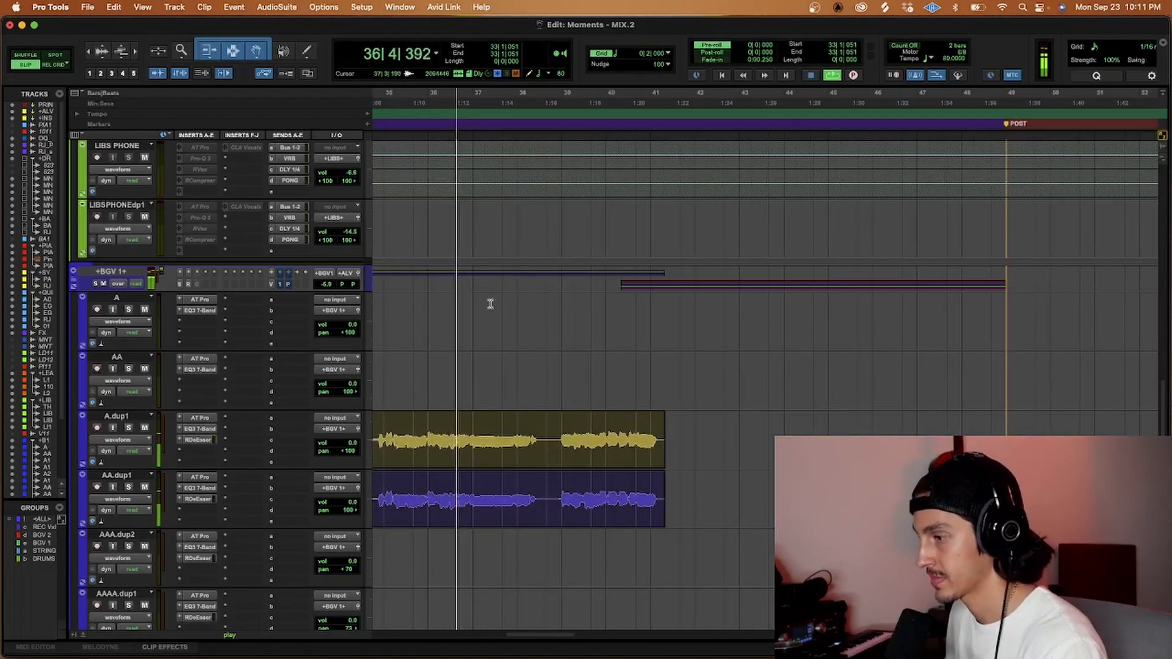
key("space")
key("super+s")
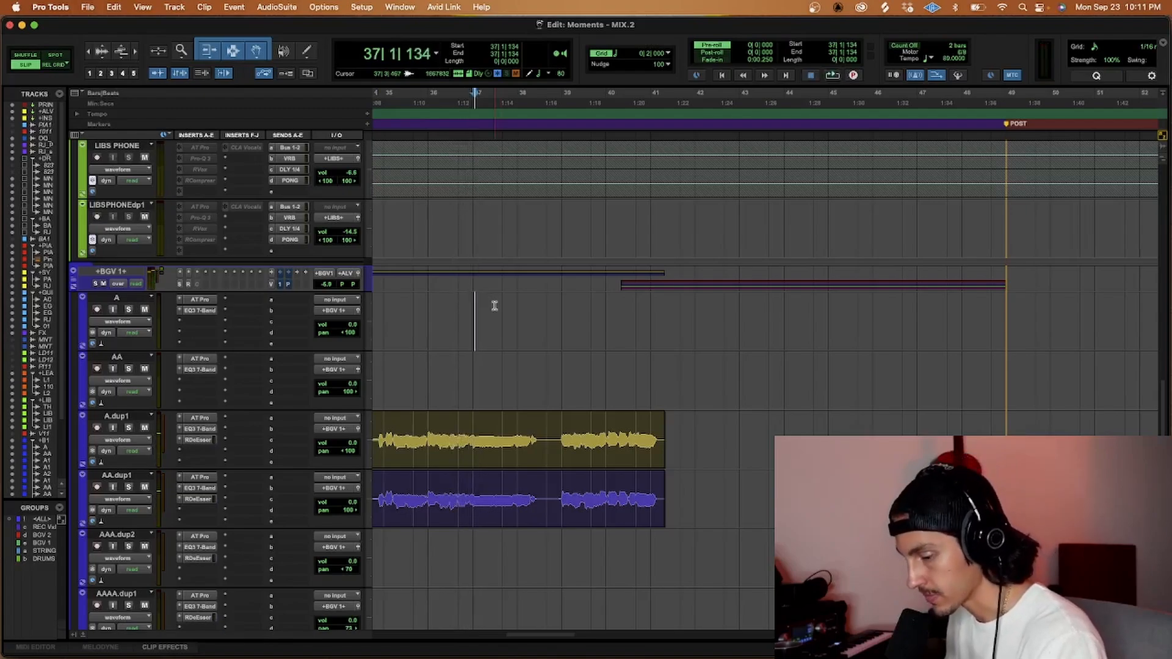
Select the hook from 33|1|090 to 35|1|027, and turn on the Tight reverb in CLA Vocals on ++ALL VOX++.
scroll(493, 306, "left", 2)
scroll(493, 306, "left", 1)
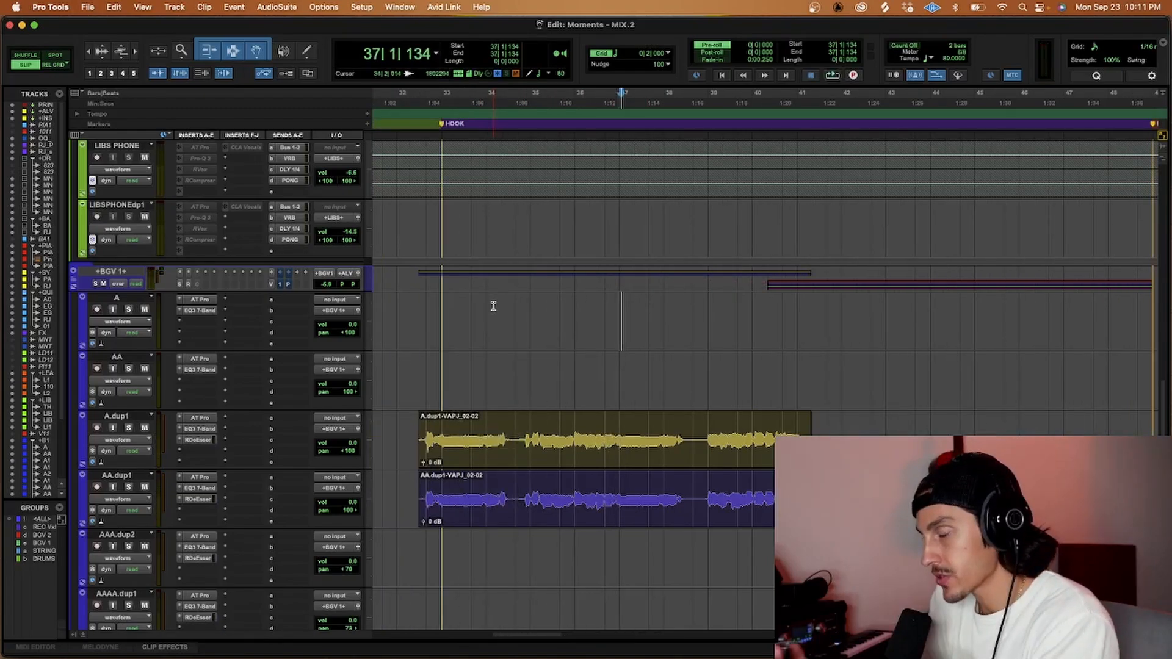
scroll(440, 311, "up", 15)
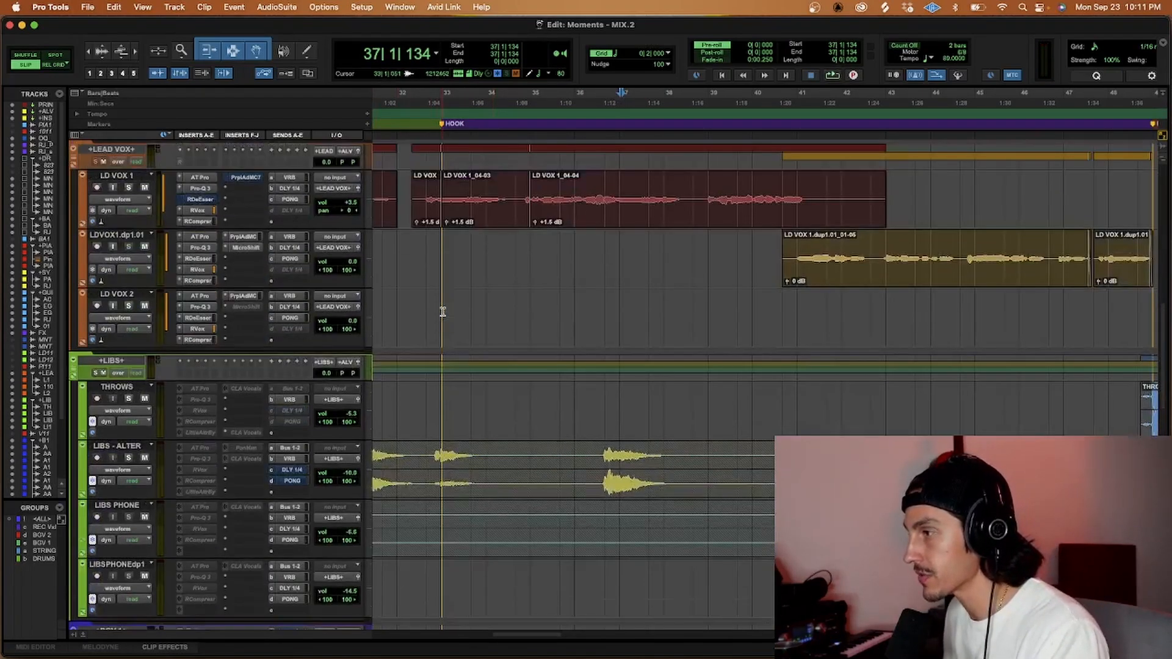
left_click_drag(443, 319, 532, 328)
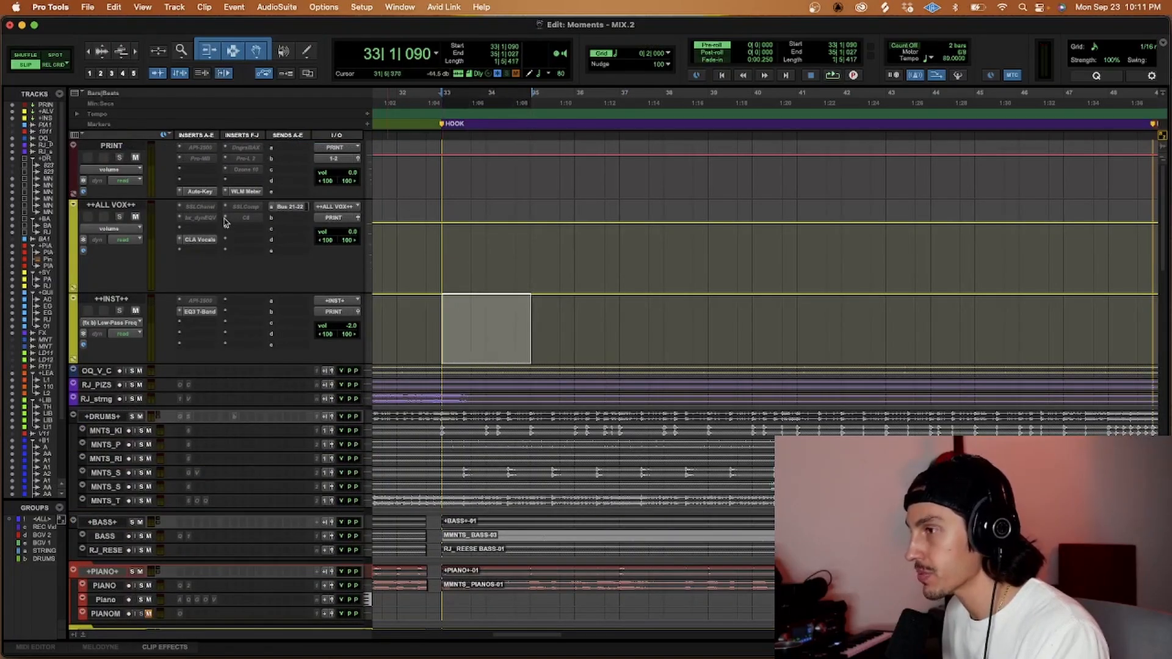
left_click(219, 240)
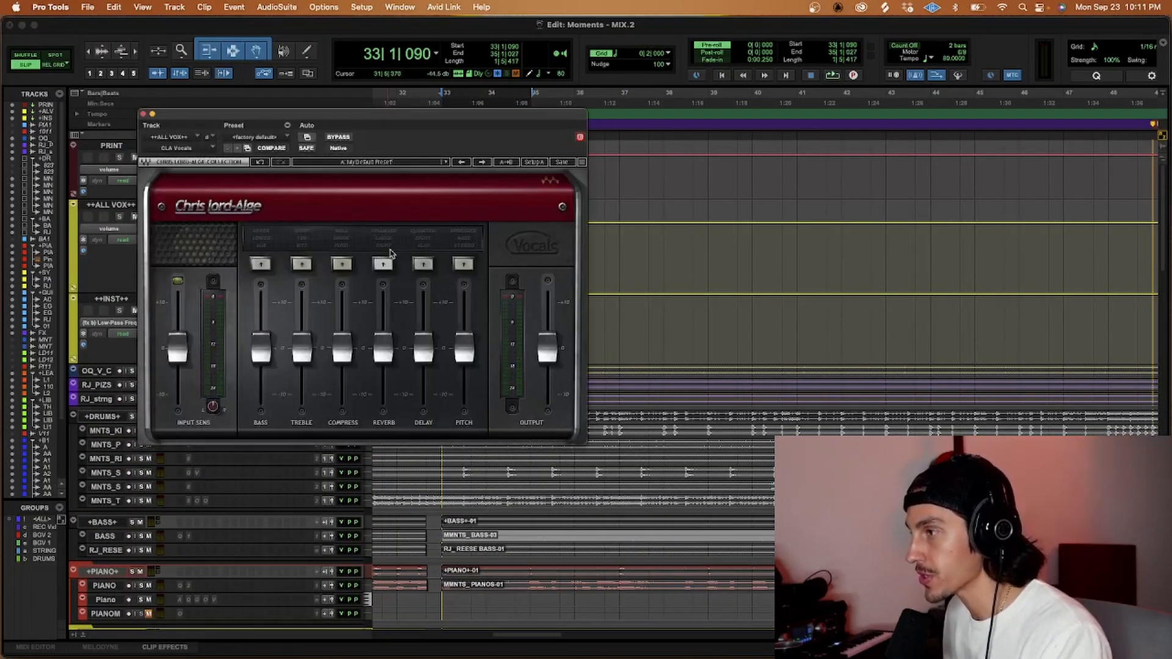
left_click_drag(382, 348, 375, 250)
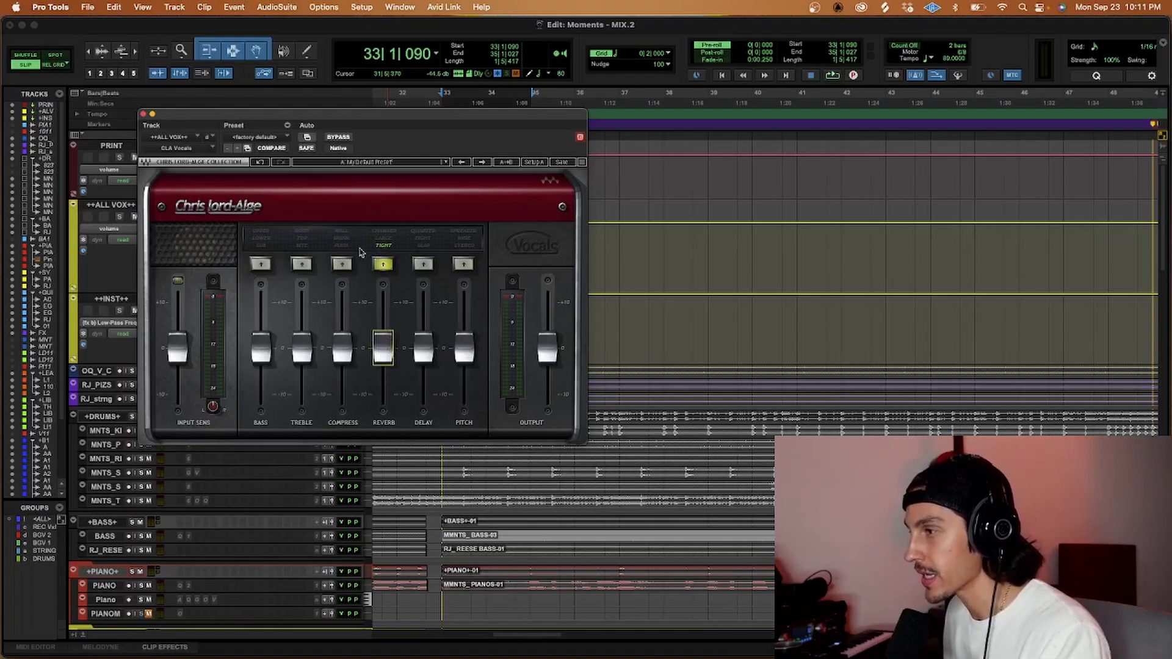
Lower the Tight reverb level in CLA Vocals to -6.0.
mouse_move(387, 335)
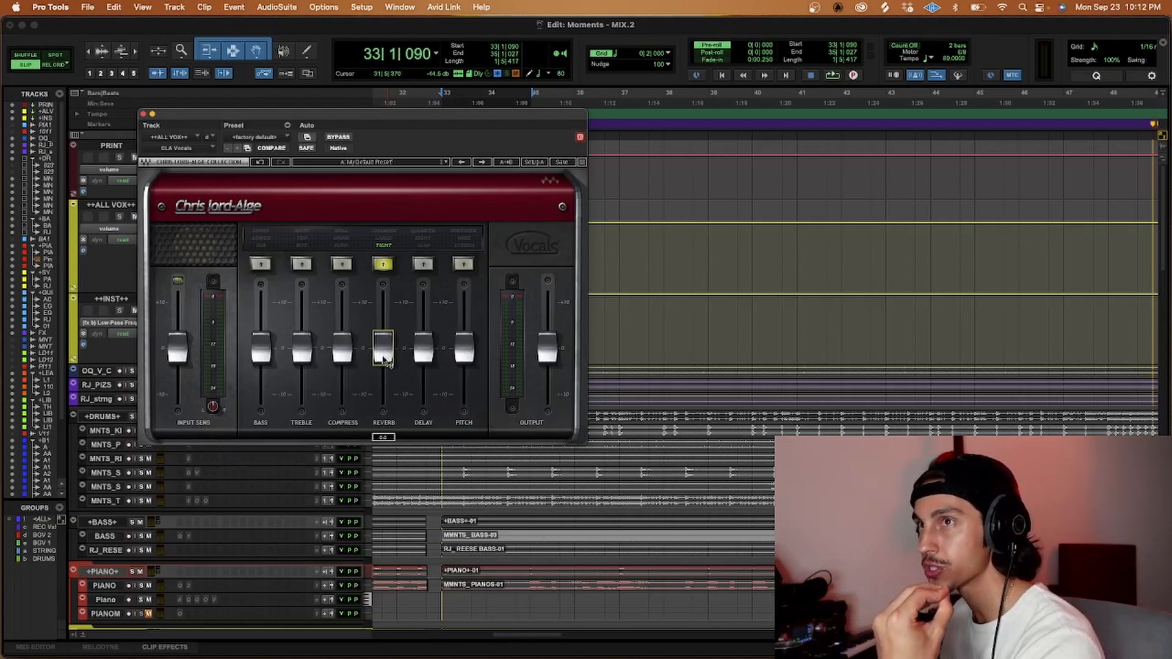
left_click_drag(384, 359, 391, 402)
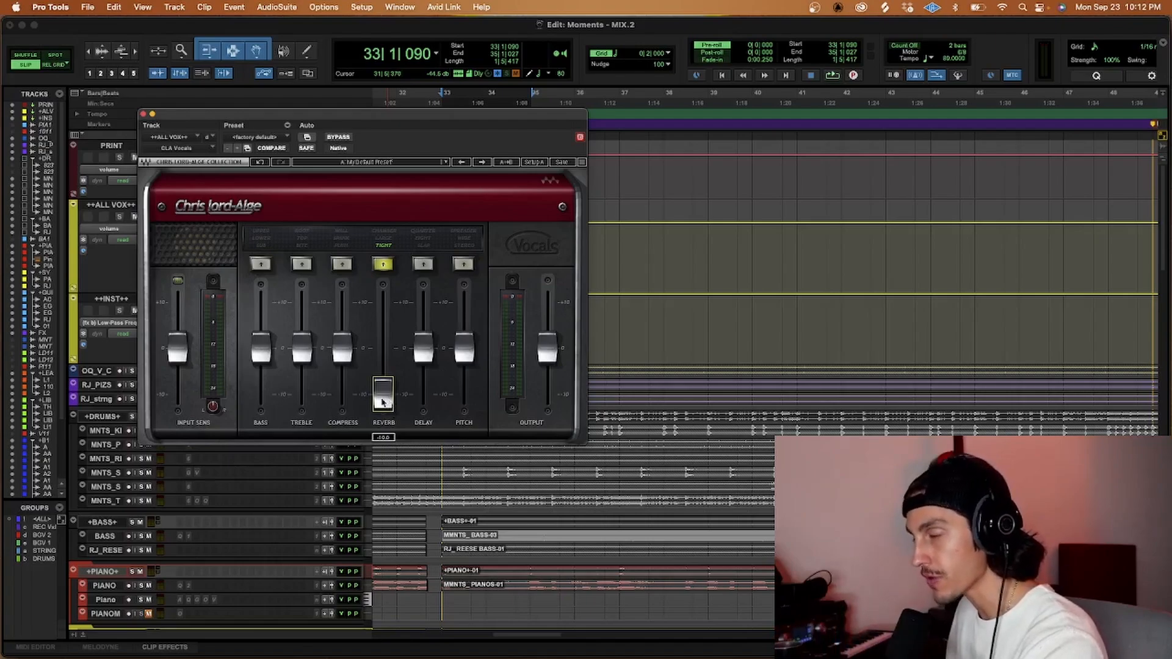
left_click_drag(383, 401, 383, 371)
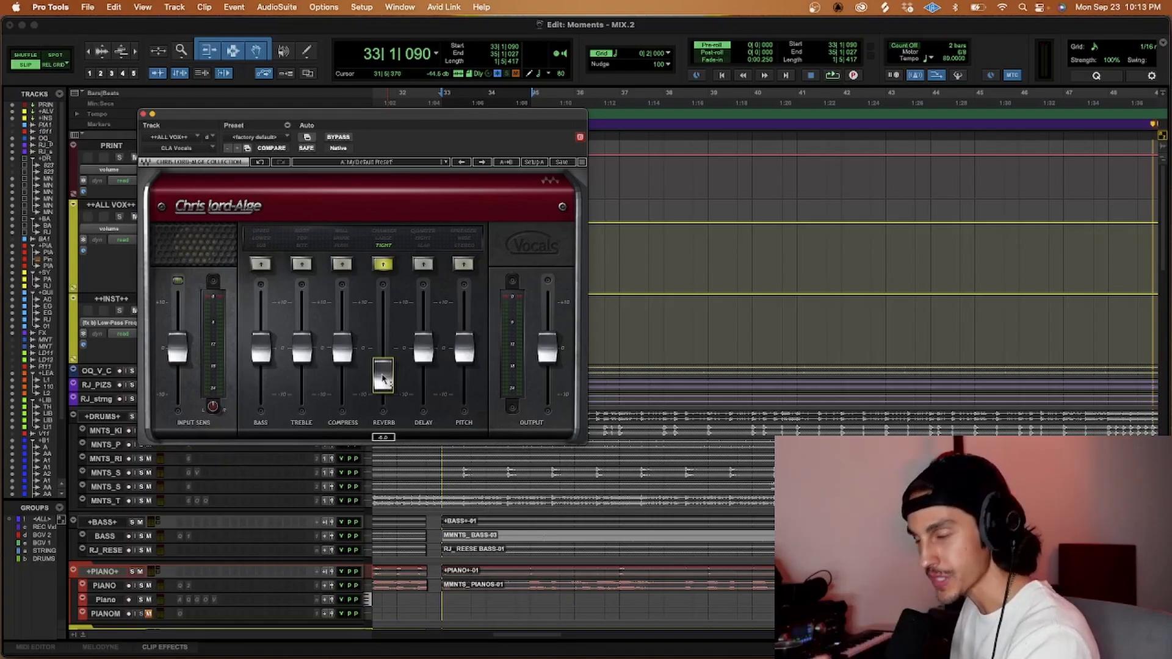
Audition the Tight reverb at 7.6 during hook playback and bring its level back down to about -6.8.
left_click_drag(383, 381, 383, 303)
key("space")
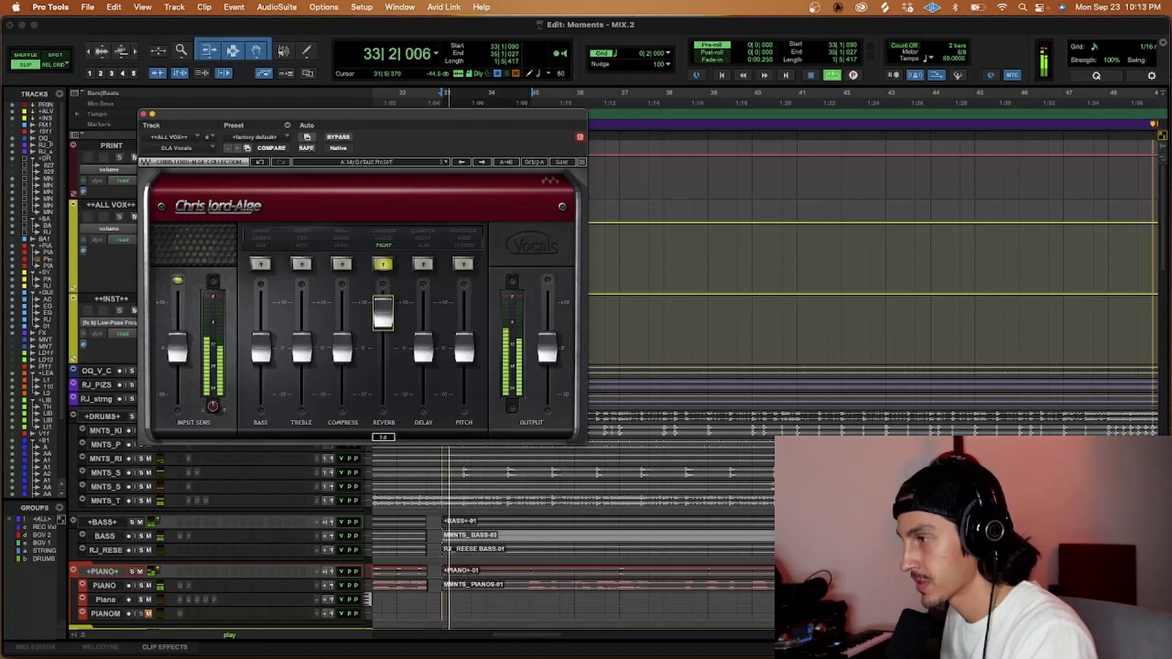
left_click_drag(383, 303, 383, 379)
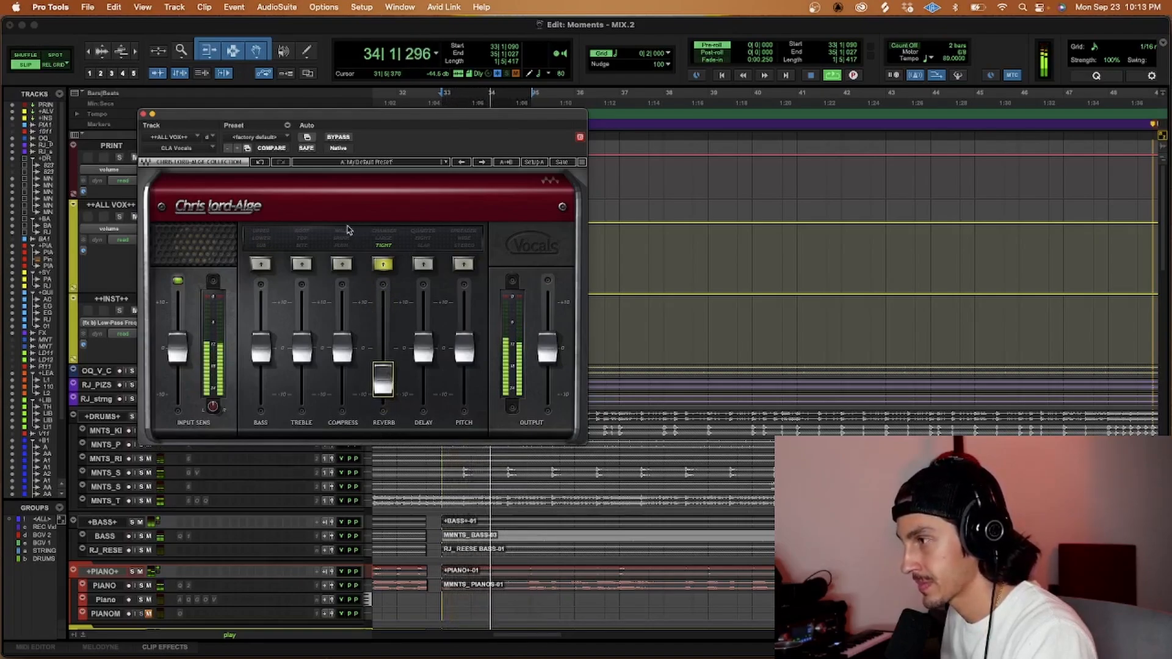
key("space")
Play the start of the hook with CLA Vocals bypassed and active to compare the effect of the reverb.
left_click(440, 494)
key("space")
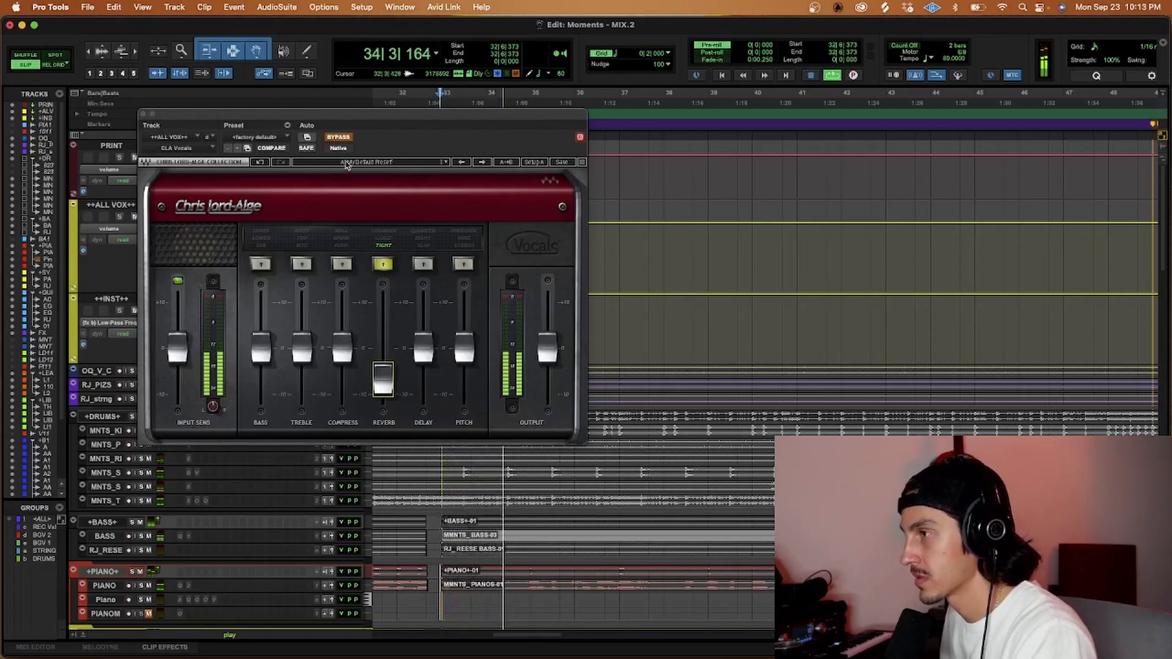
key("space")
left_click(342, 139)
key("space")
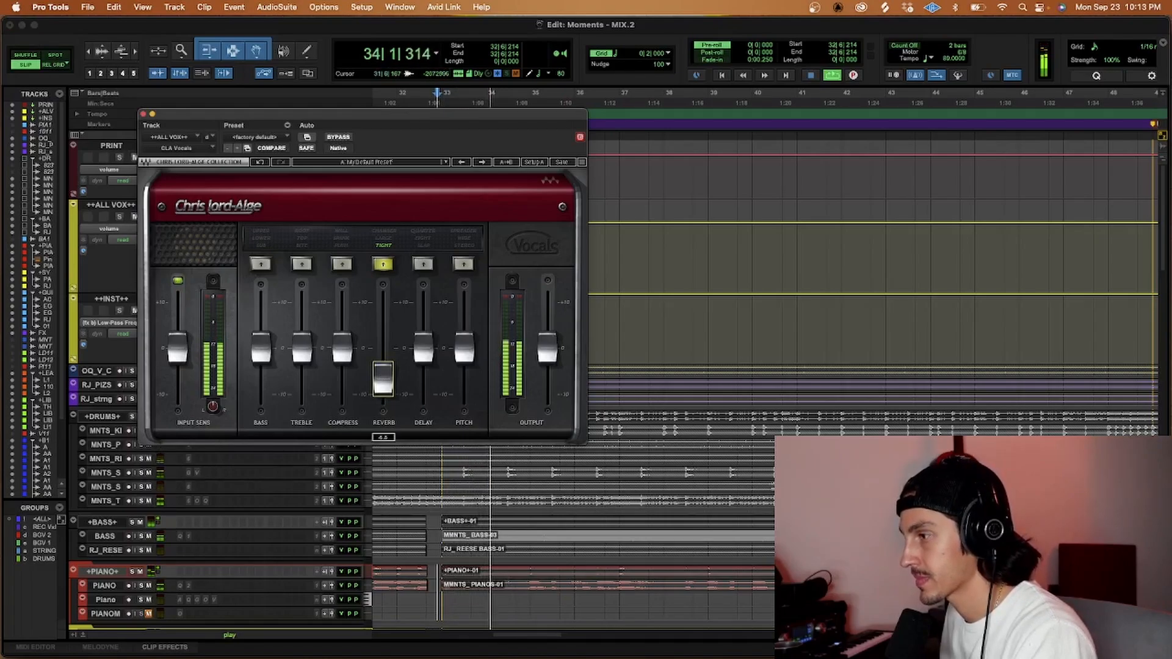
left_click(381, 378)
key("space")
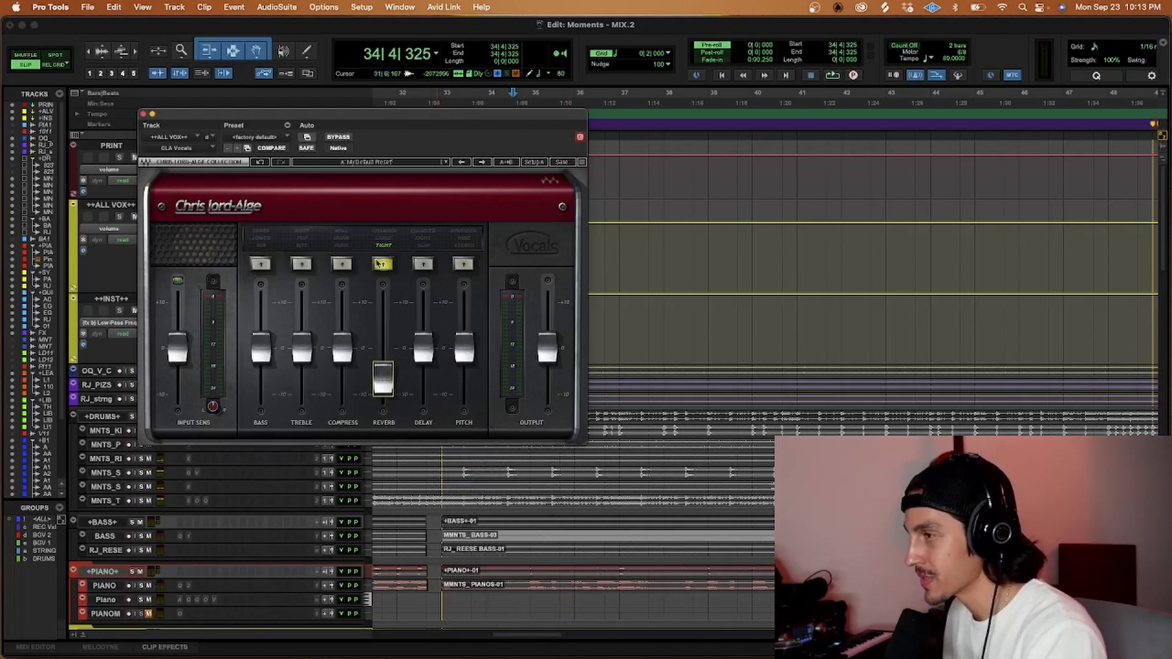
Turn on the Stereo pitch effect in CLA Vocals and set its level to -6.2 while playing from 33|1|011.
left_click(466, 247)
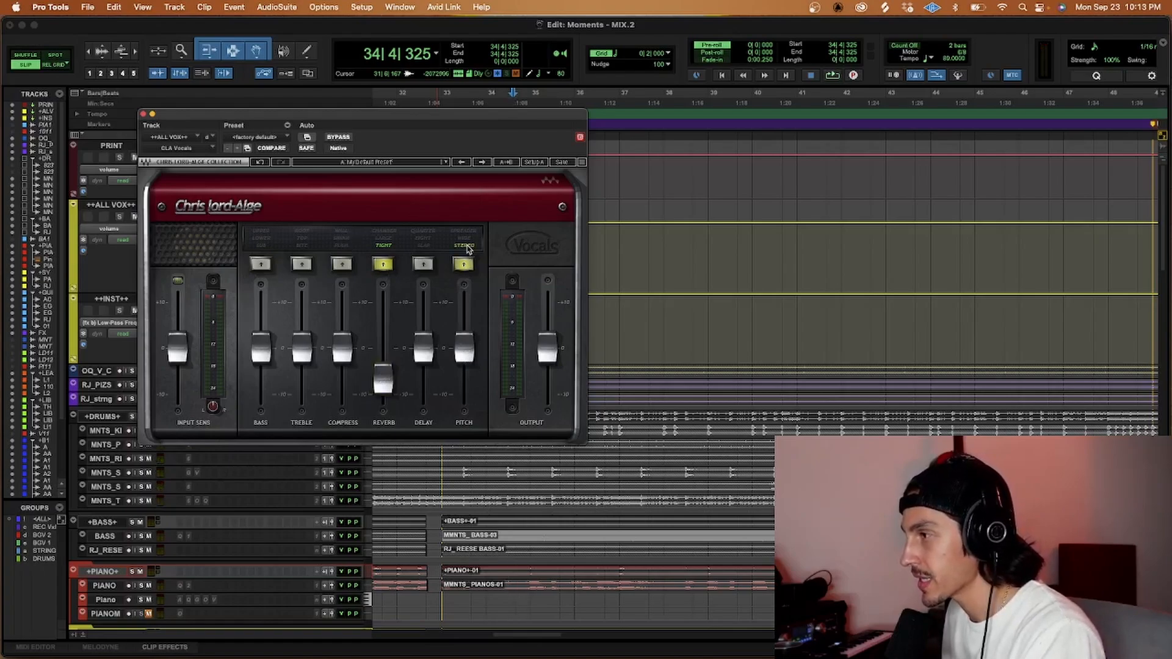
left_click_drag(468, 360, 468, 391)
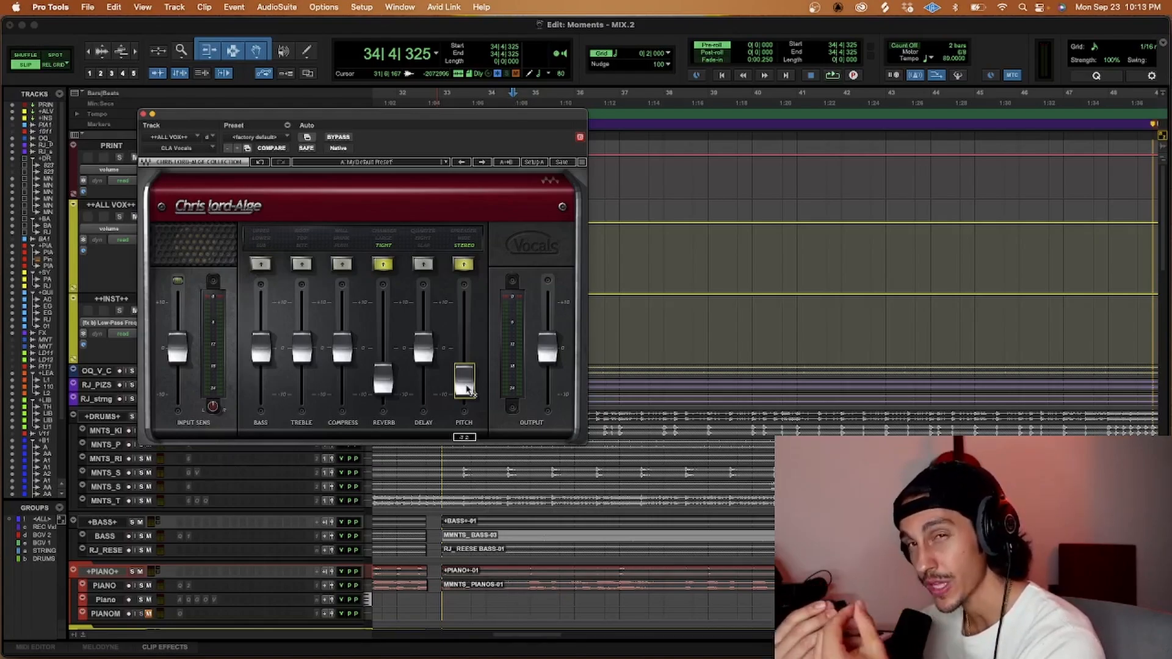
mouse_move(468, 391)
left_mouse_down()
mouse_move(468, 373)
mouse_move(468, 403)
left_mouse_up()
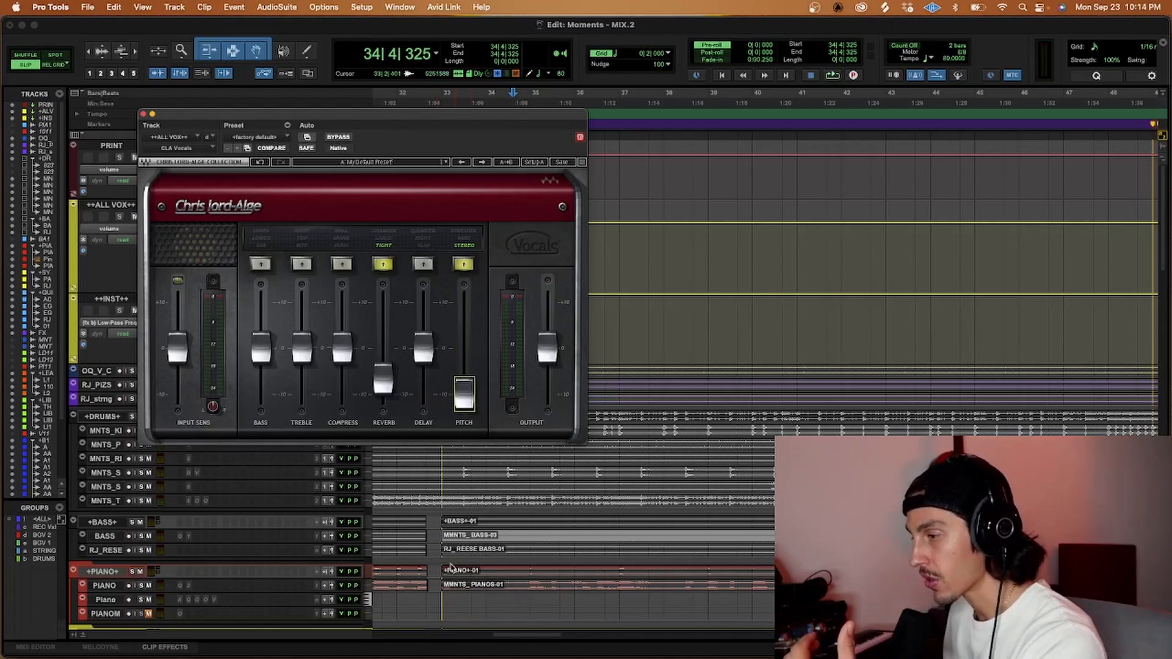
left_click(444, 598)
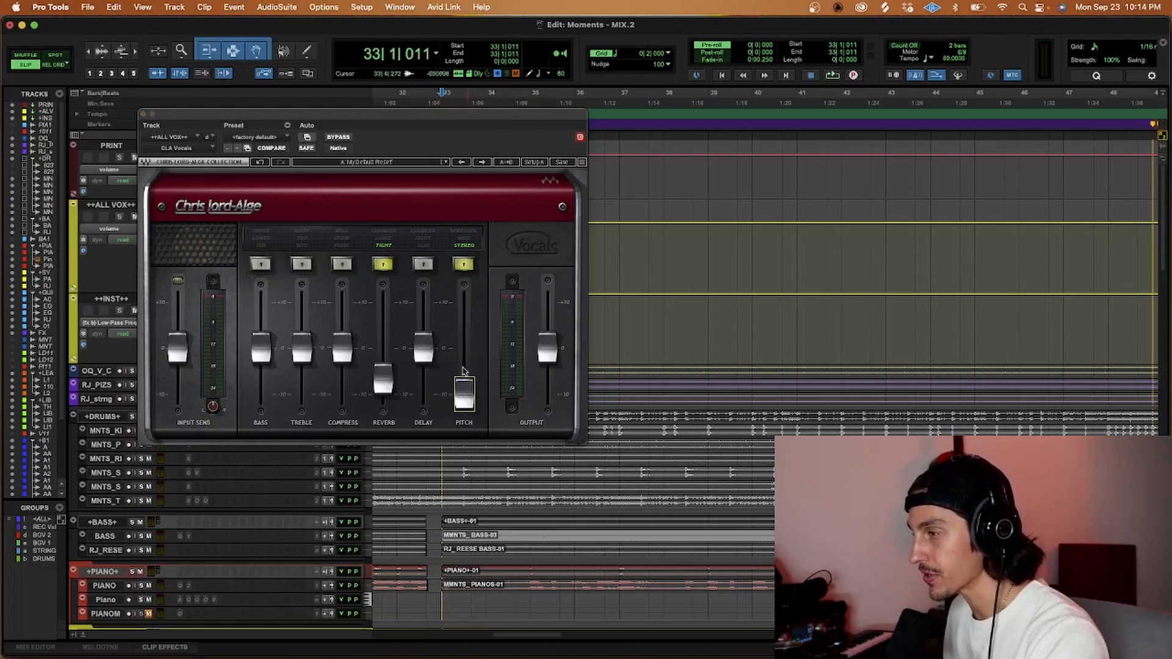
key("space")
left_click_drag(464, 402, 464, 377)
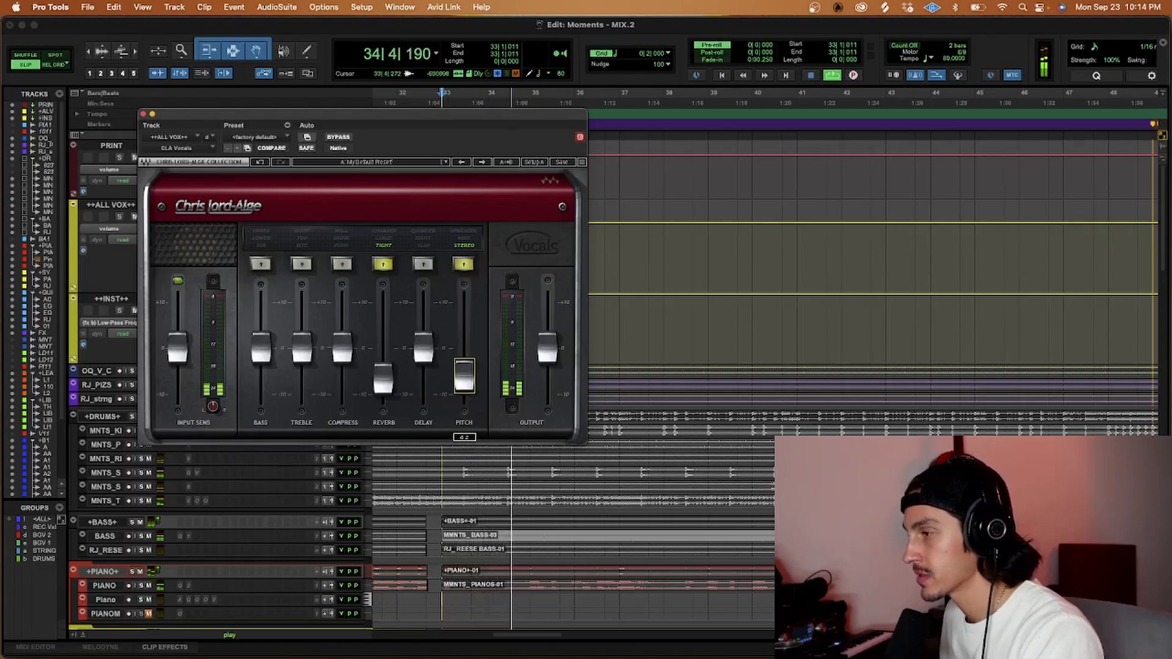
Compare CLA Vocals bypassed and active during playback, and nudge the Pitch level slightly lower.
left_click(338, 137)
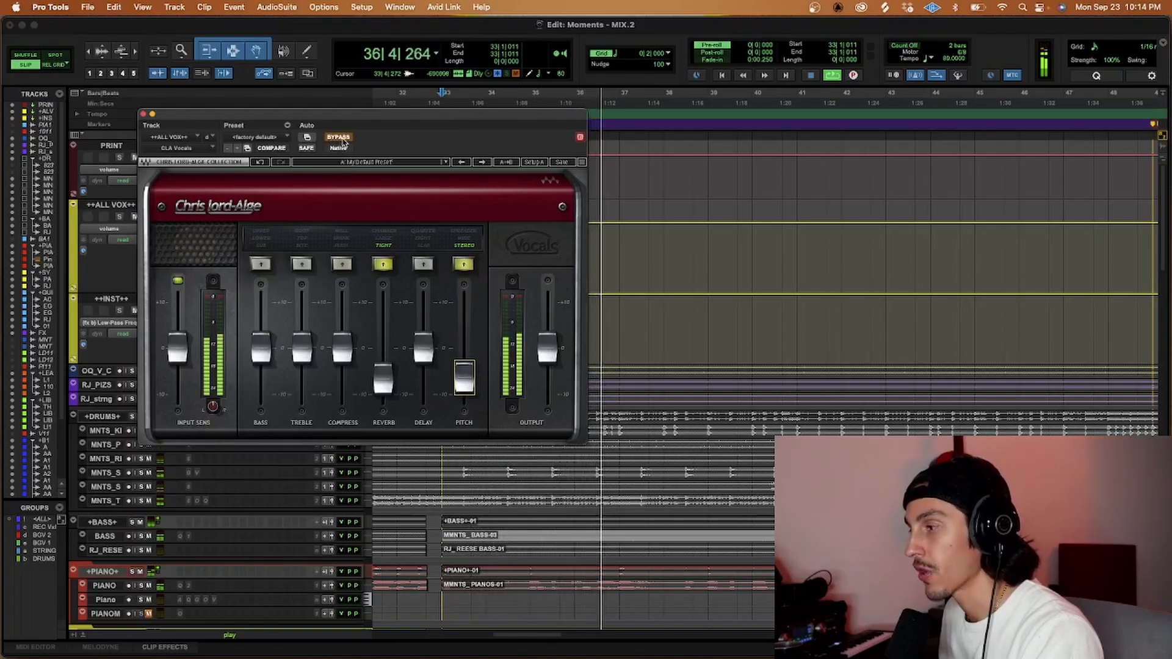
left_click(339, 138)
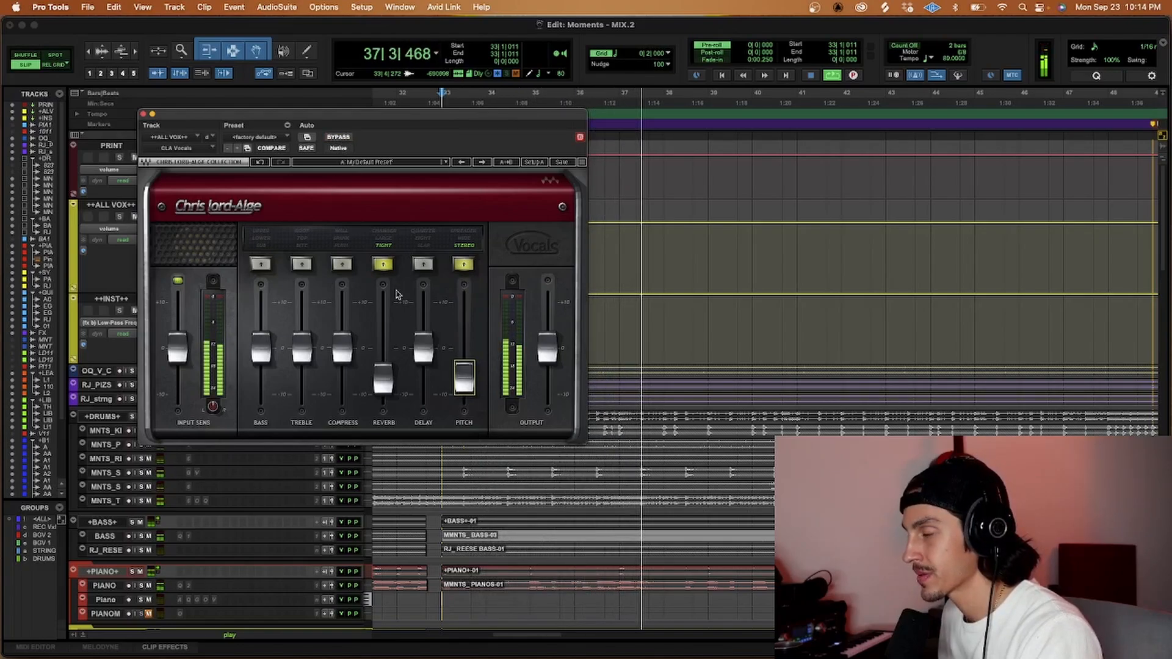
left_click_drag(462, 386, 462, 387)
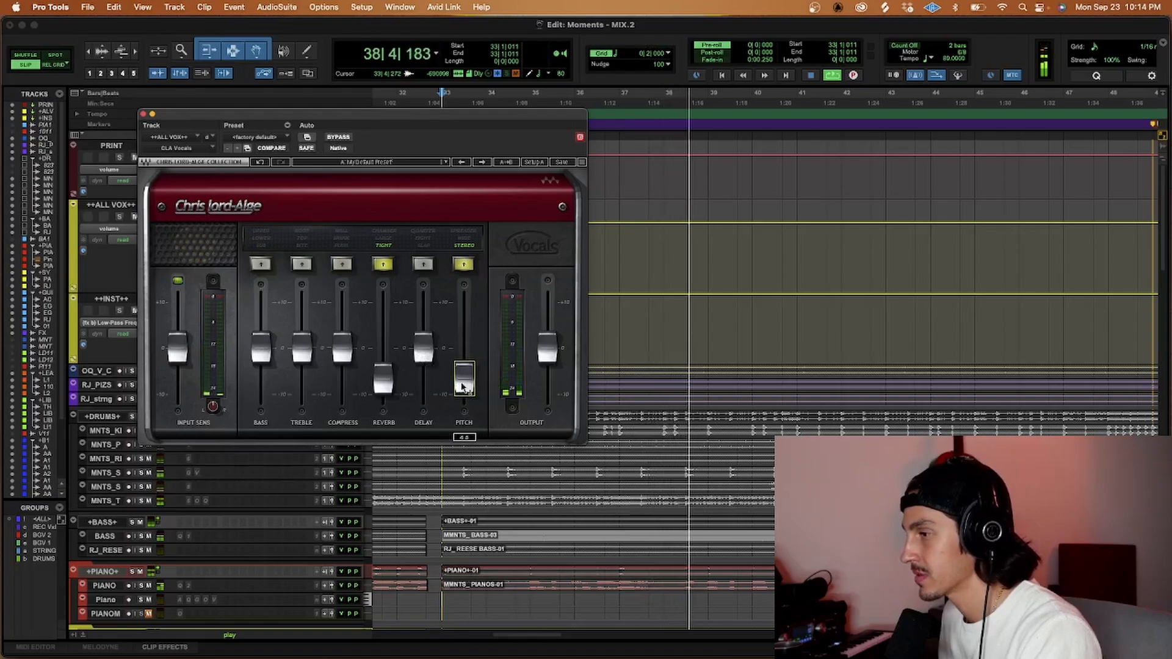
key("space")
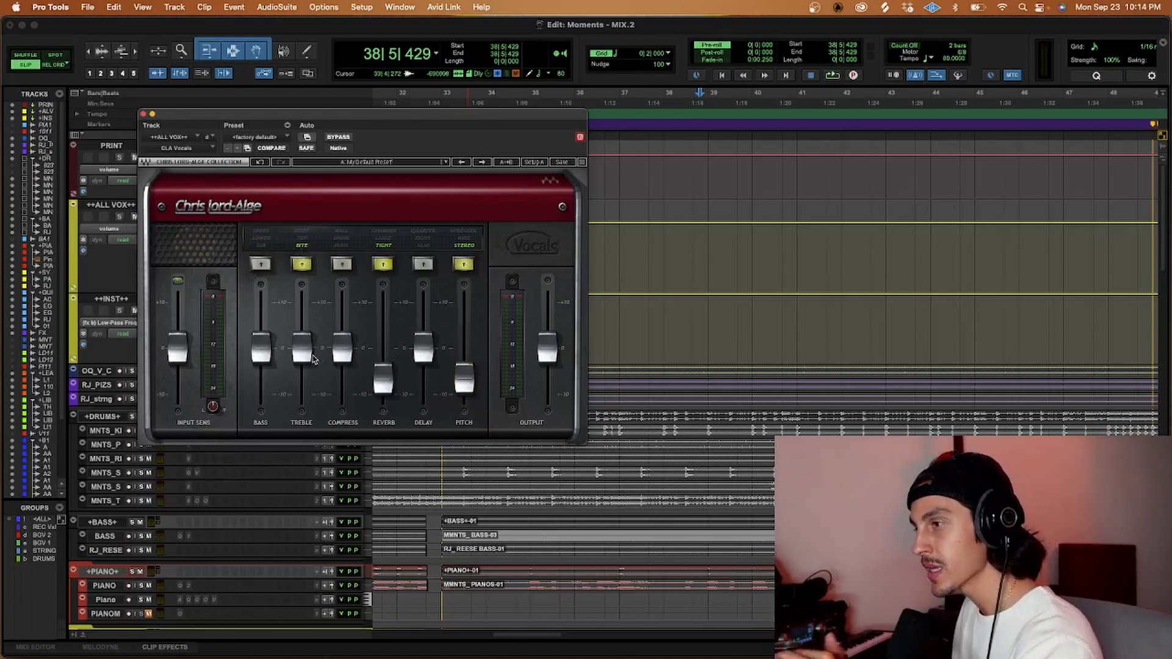
Turn on the Bite treble setting in CLA Vocals and pull its level slightly below zero while playing the hook from 32|6|412.
left_click_drag(307, 355, 307, 358)
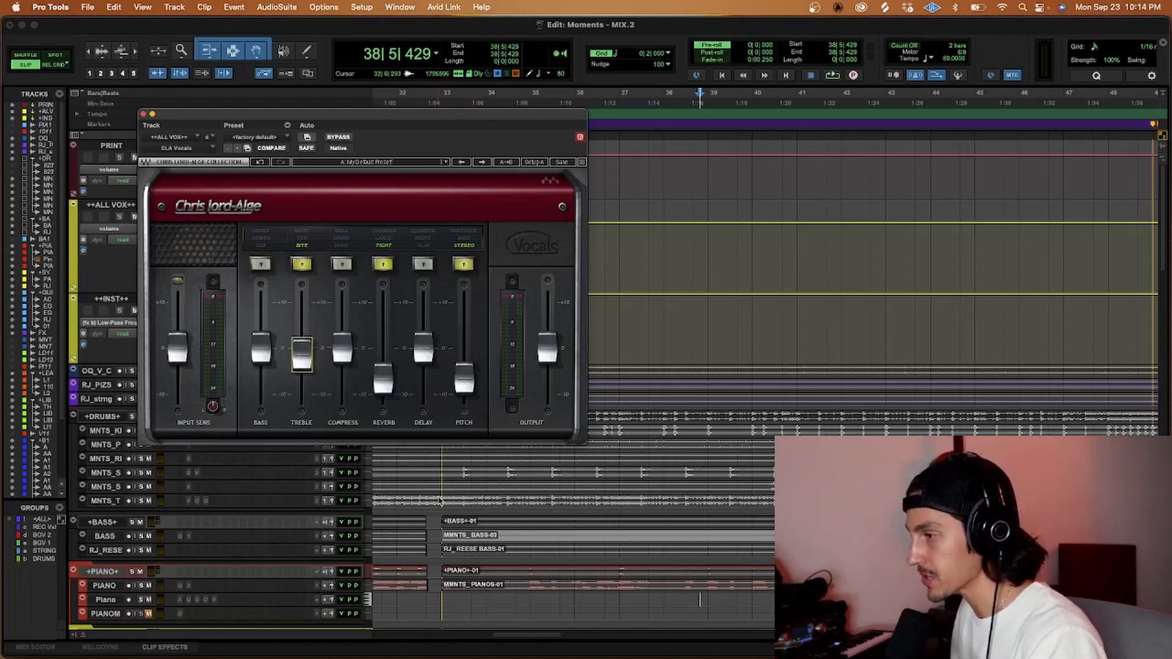
left_click(440, 501)
key("space")
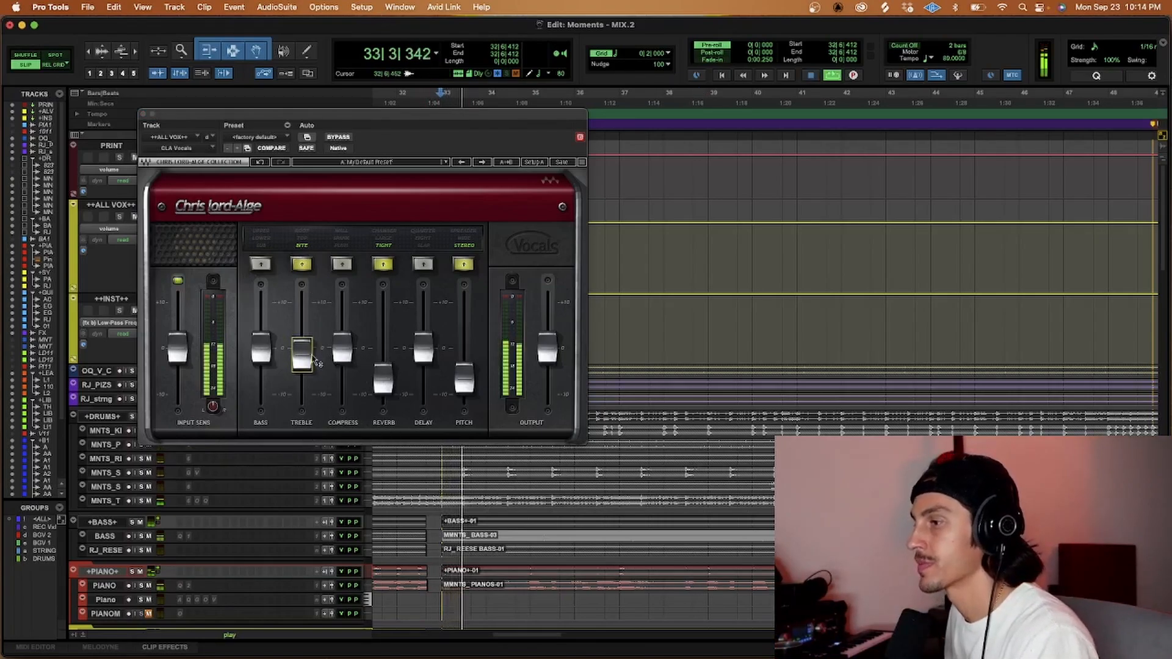
left_click_drag(315, 362, 310, 365)
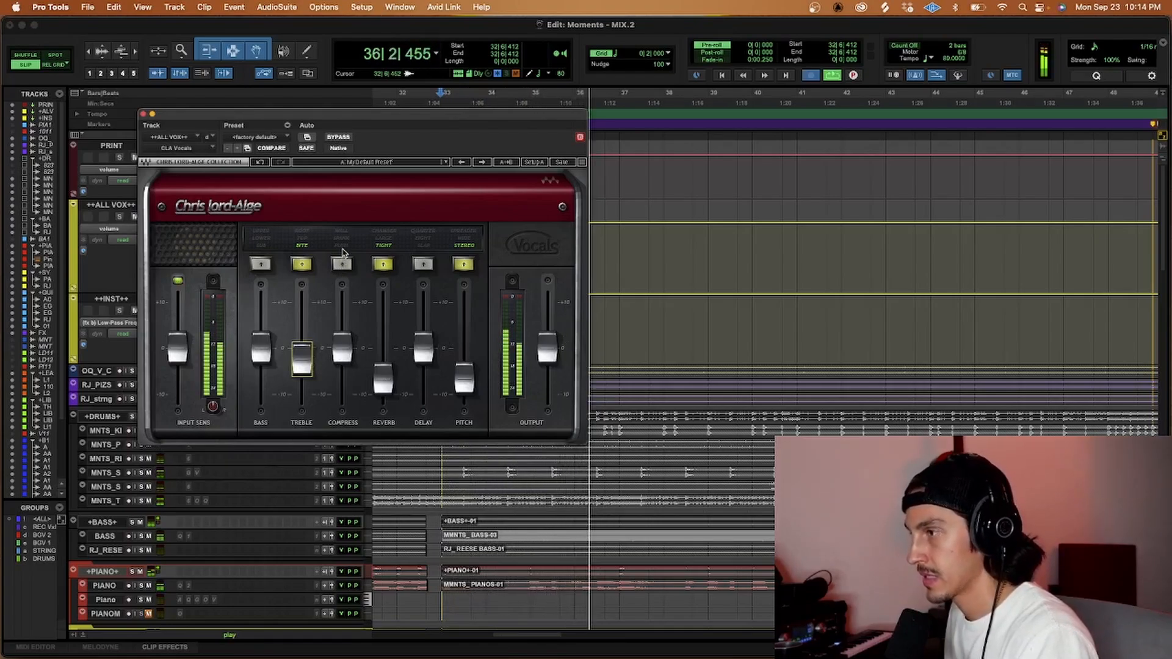
key("space")
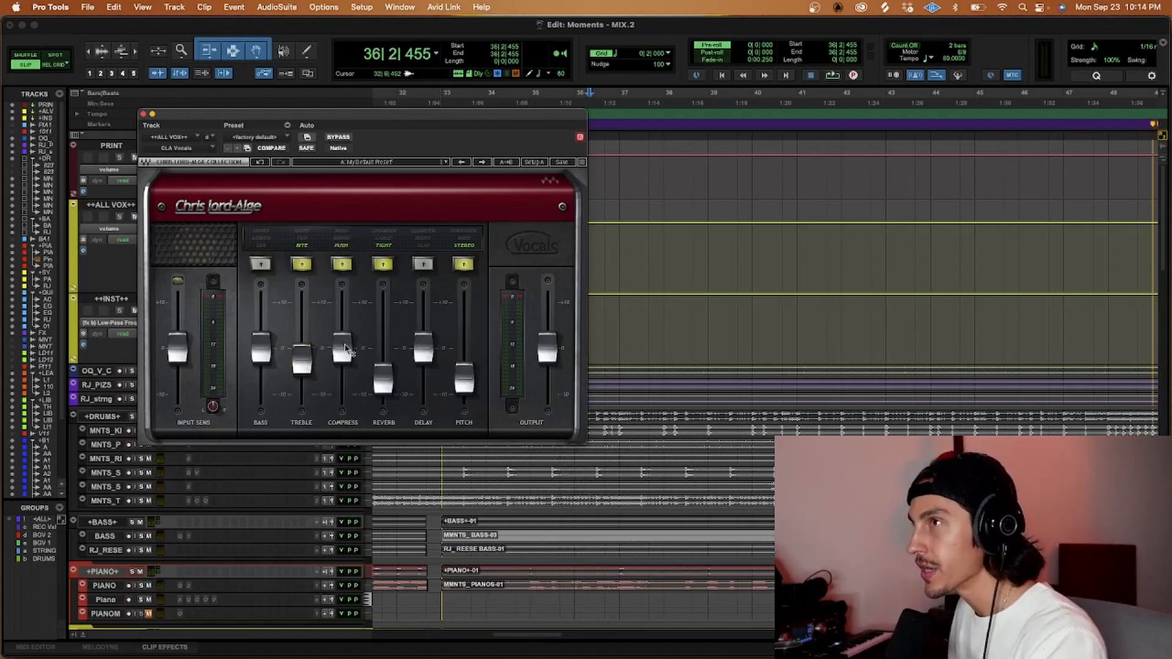
Turn on Push compression in CLA Vocals, raise it slightly above zero, and lower the Output level while playing from 33|1|090.
mouse_move(345, 347)
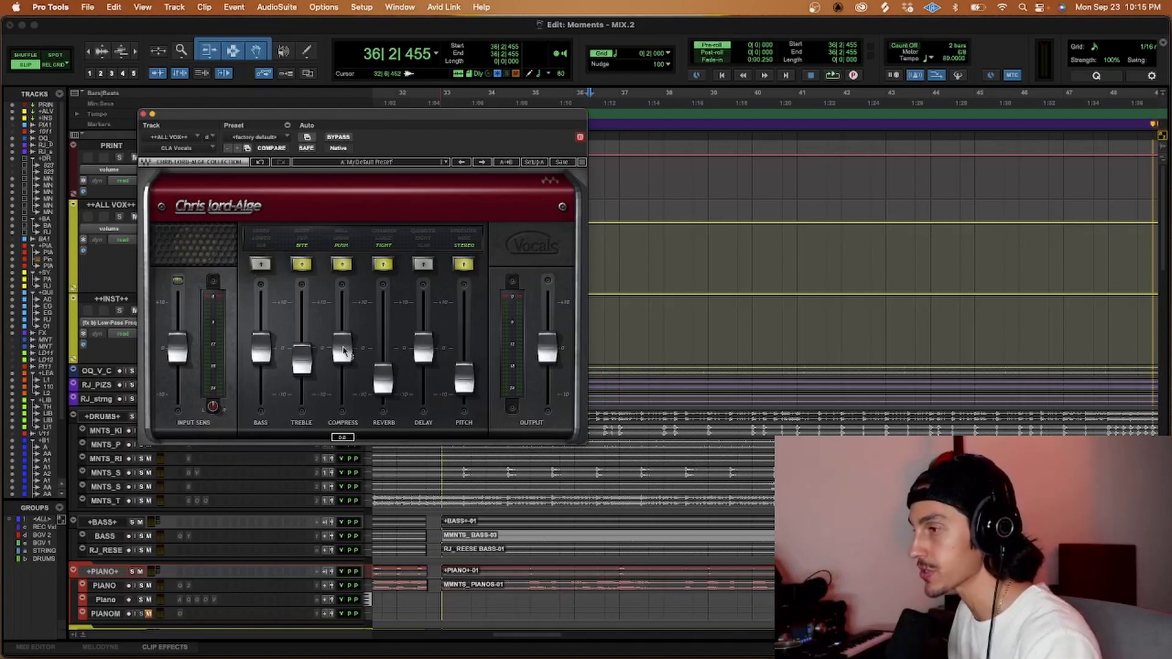
left_click_drag(343, 352, 343, 336)
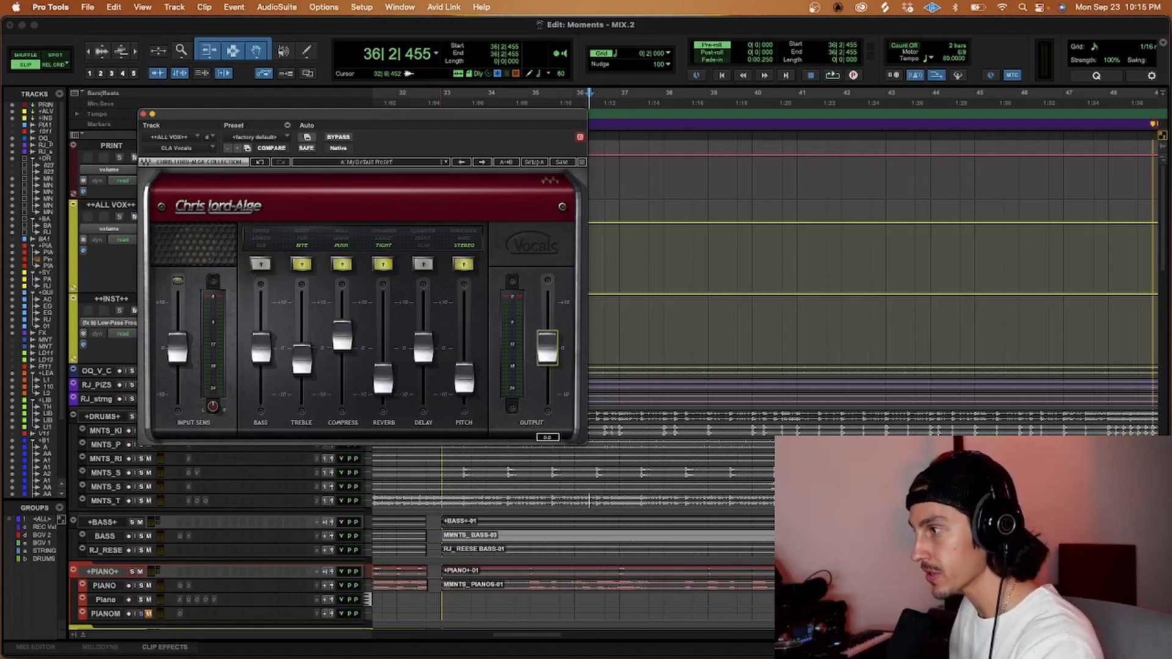
left_click_drag(548, 352, 548, 358)
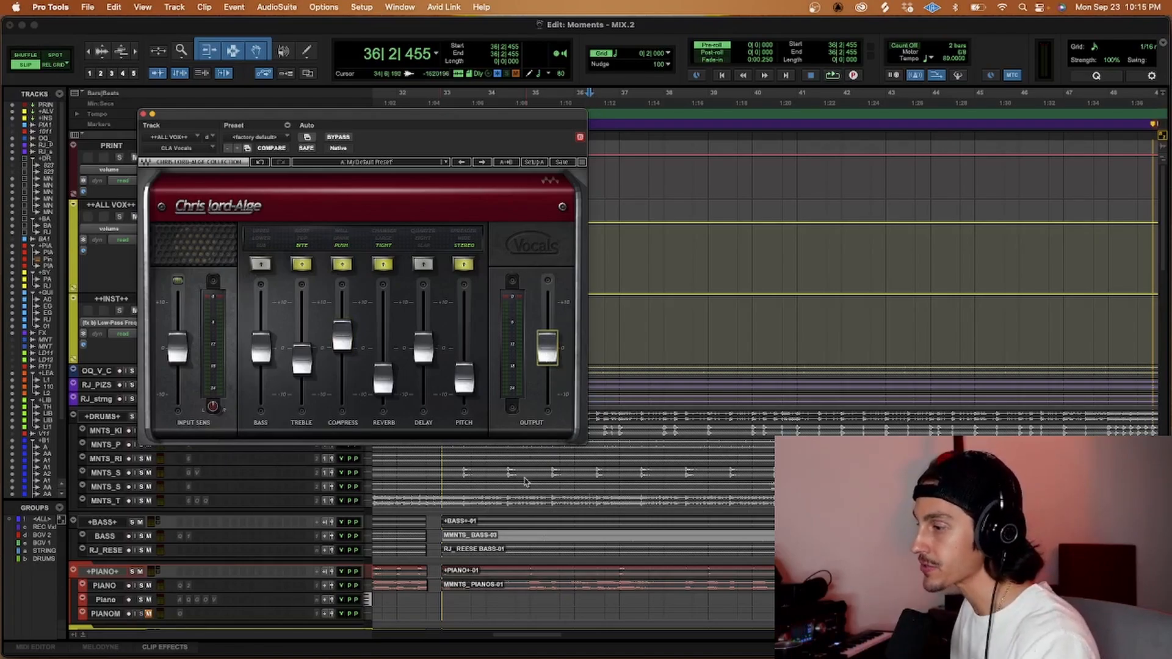
left_click(442, 498)
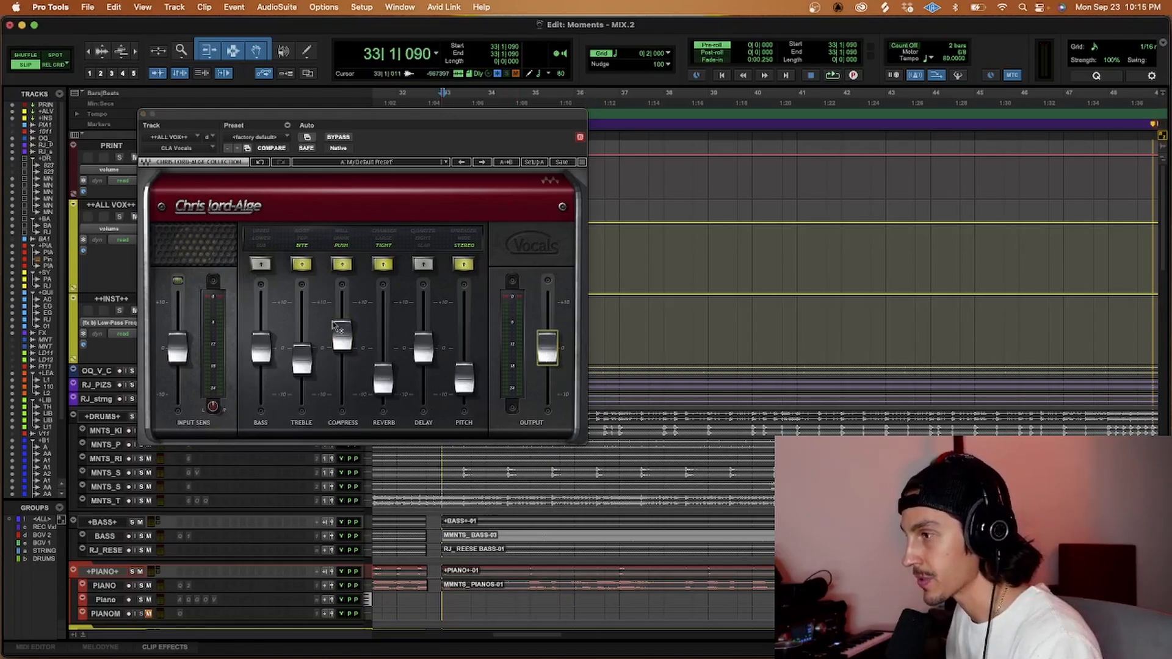
mouse_move(346, 342)
left_mouse_down()
mouse_move(346, 352)
mouse_move(342, 334)
left_mouse_up()
key("space")
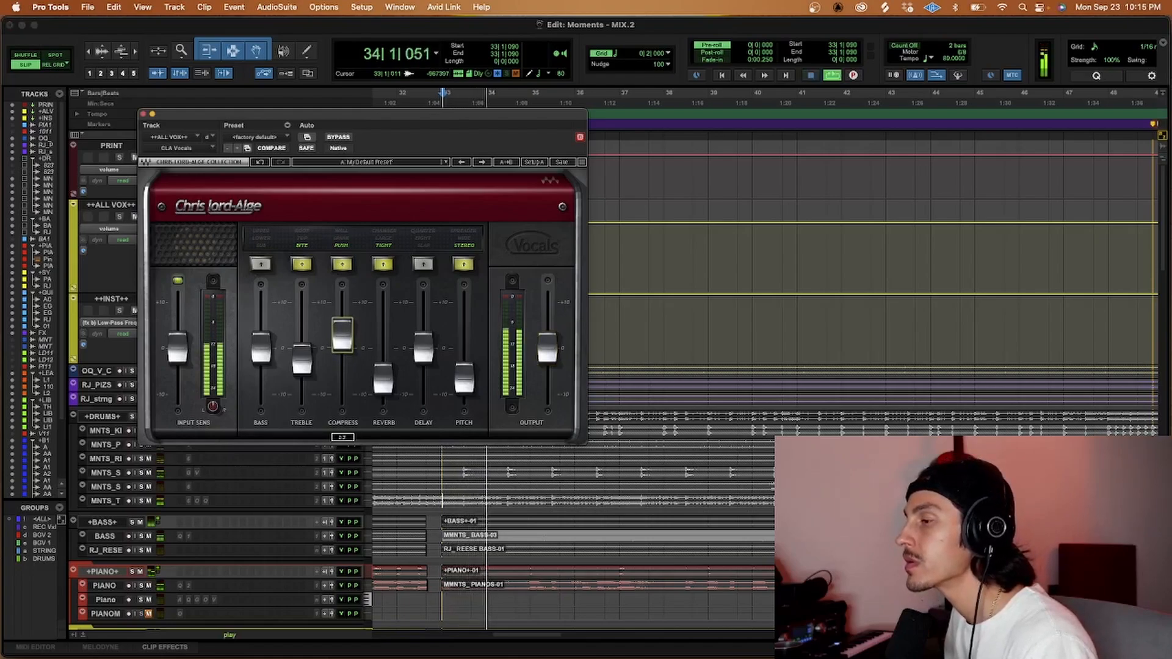
left_click_drag(547, 350, 547, 368)
key("space")
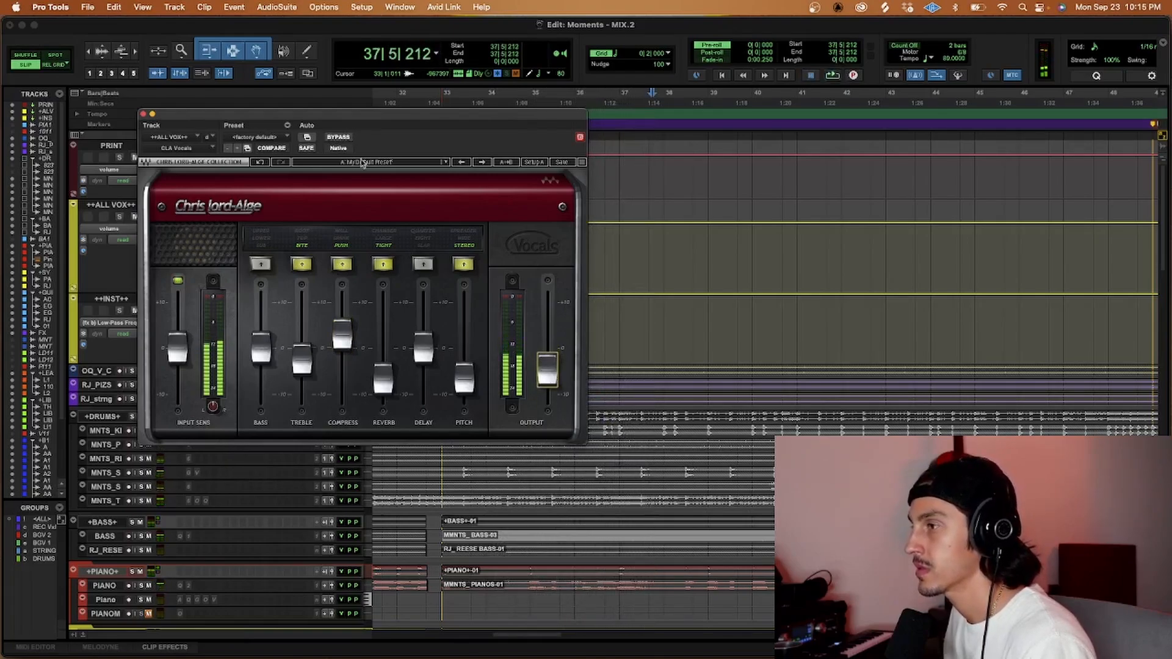
Compare the hook with CLA Vocals bypassed and active, saving the session and fine-tuning the Output level.
left_click(344, 136)
left_click(443, 501)
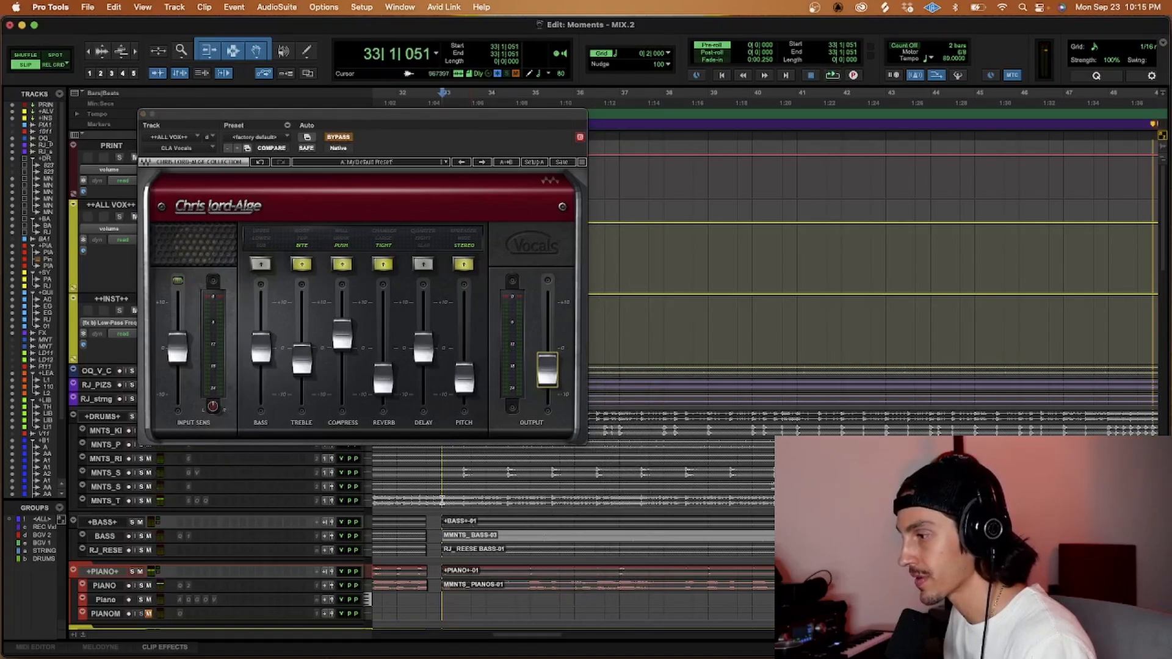
key("space")
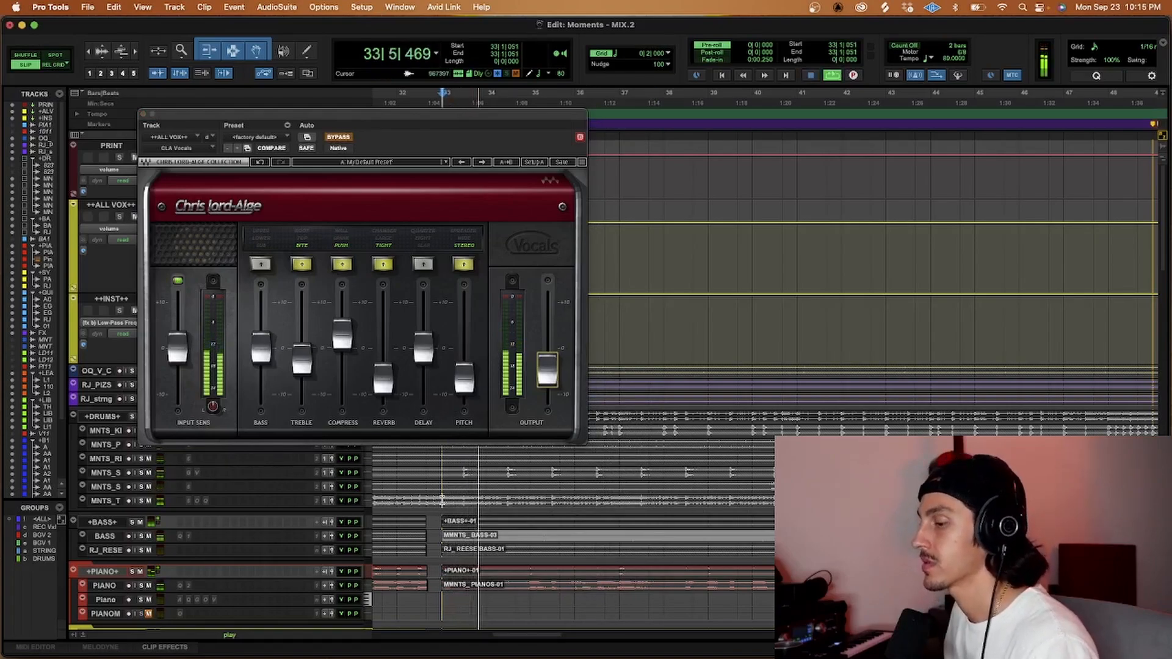
key("super+s")
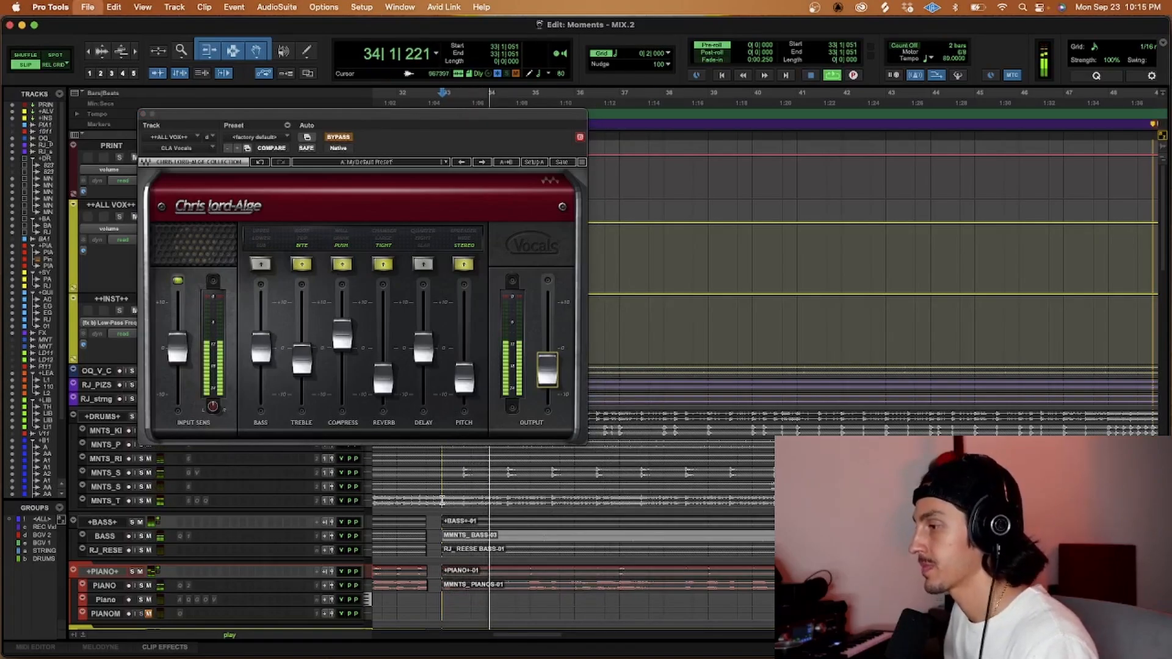
key("space")
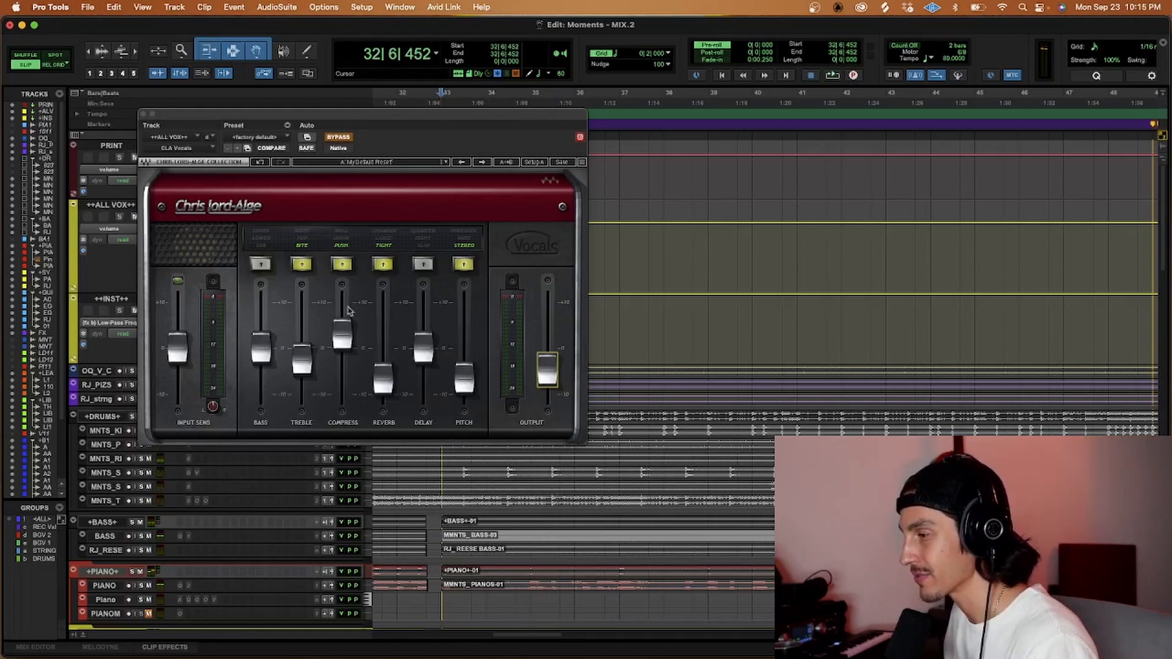
key("space")
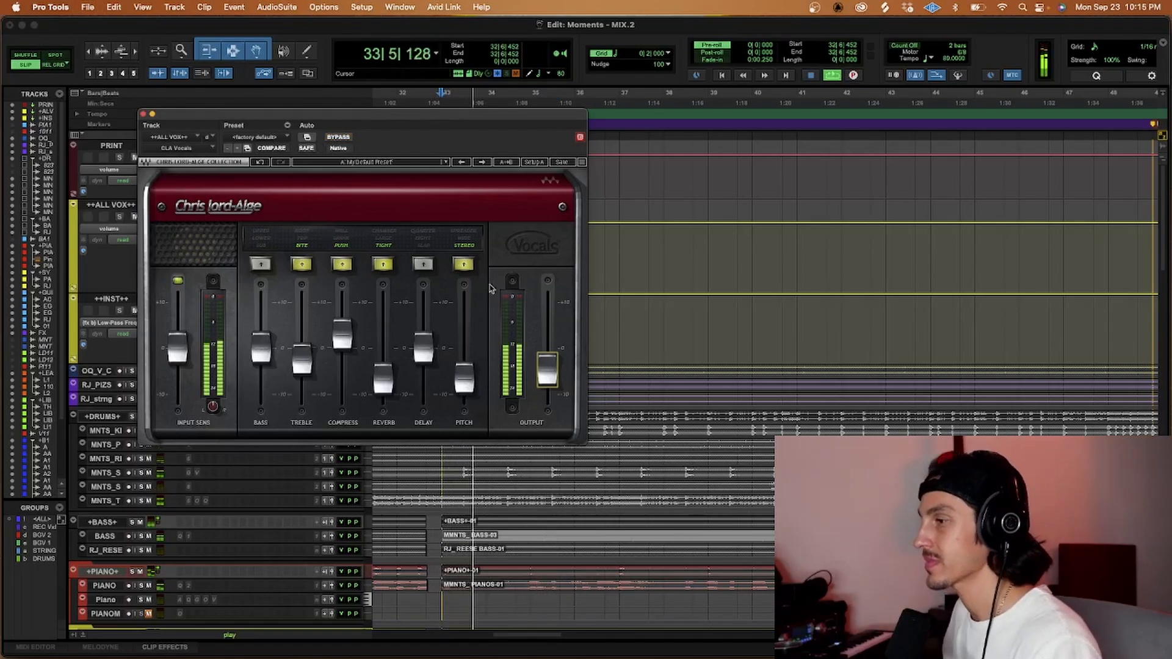
left_click_drag(553, 385, 553, 383)
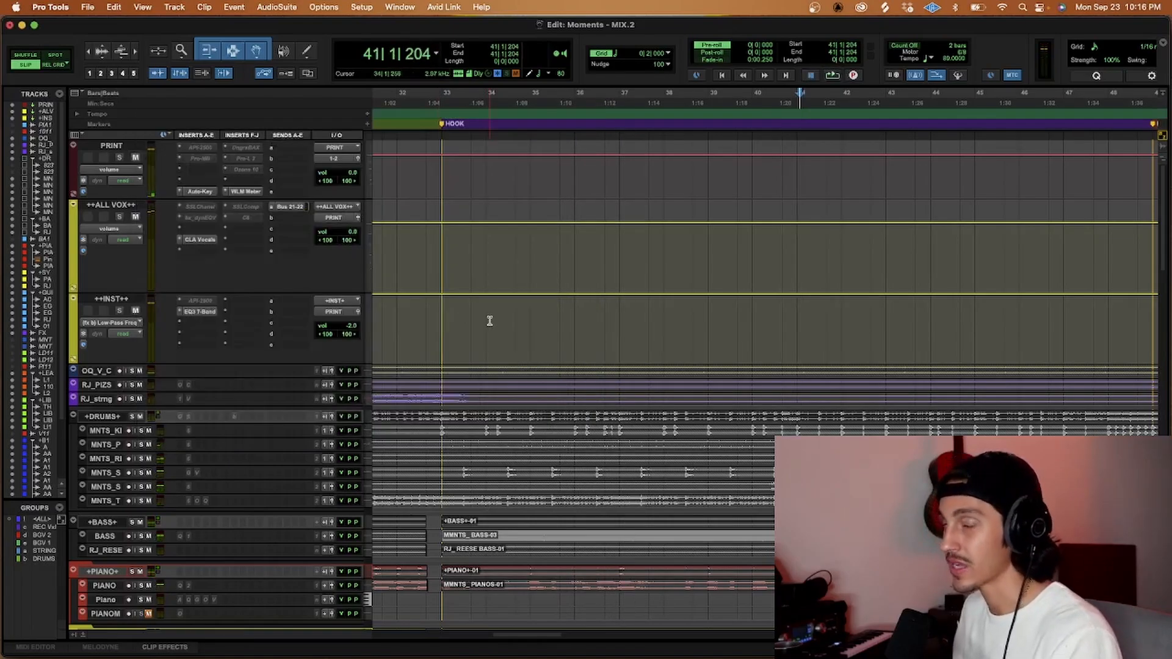
Open Trackspacer on the ++INST++ track and add a send from +LEAD VOX+ to Bus 11-12.
scroll(460, 413, "down", 10)
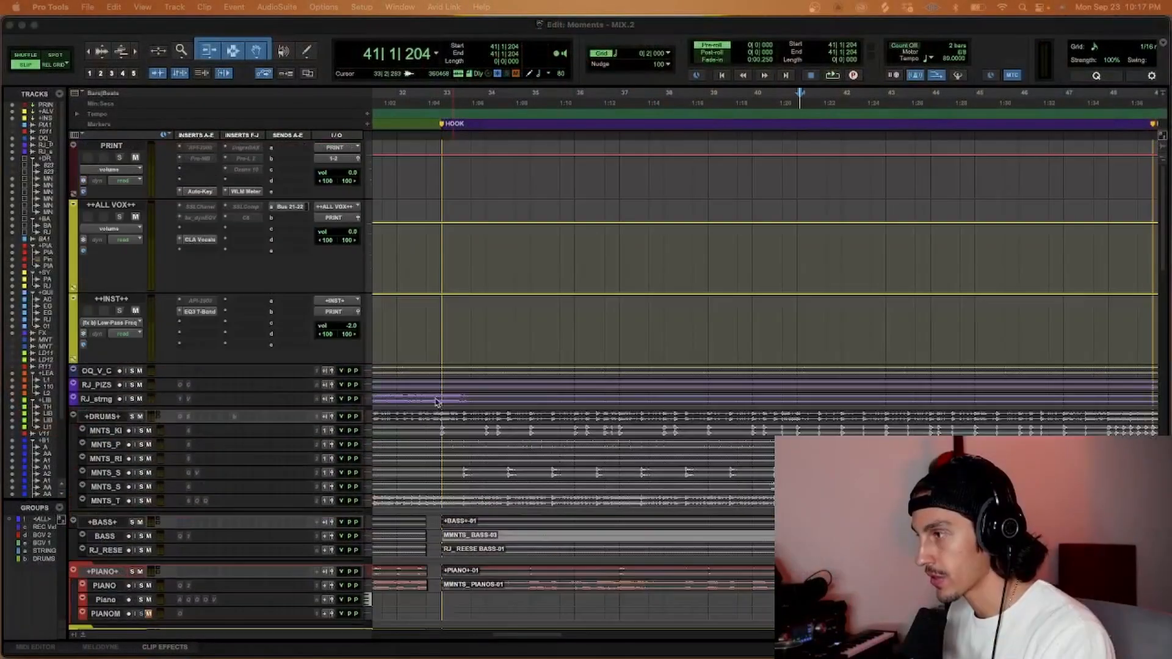
left_click(255, 307)
key("Escape")
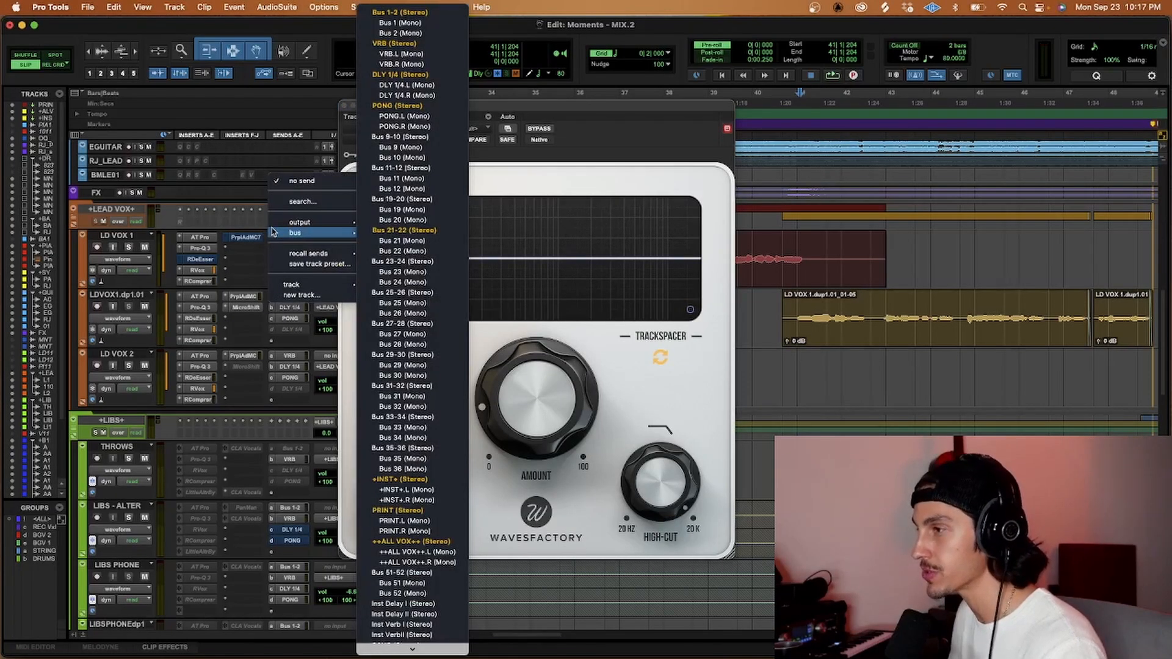
left_click(386, 317)
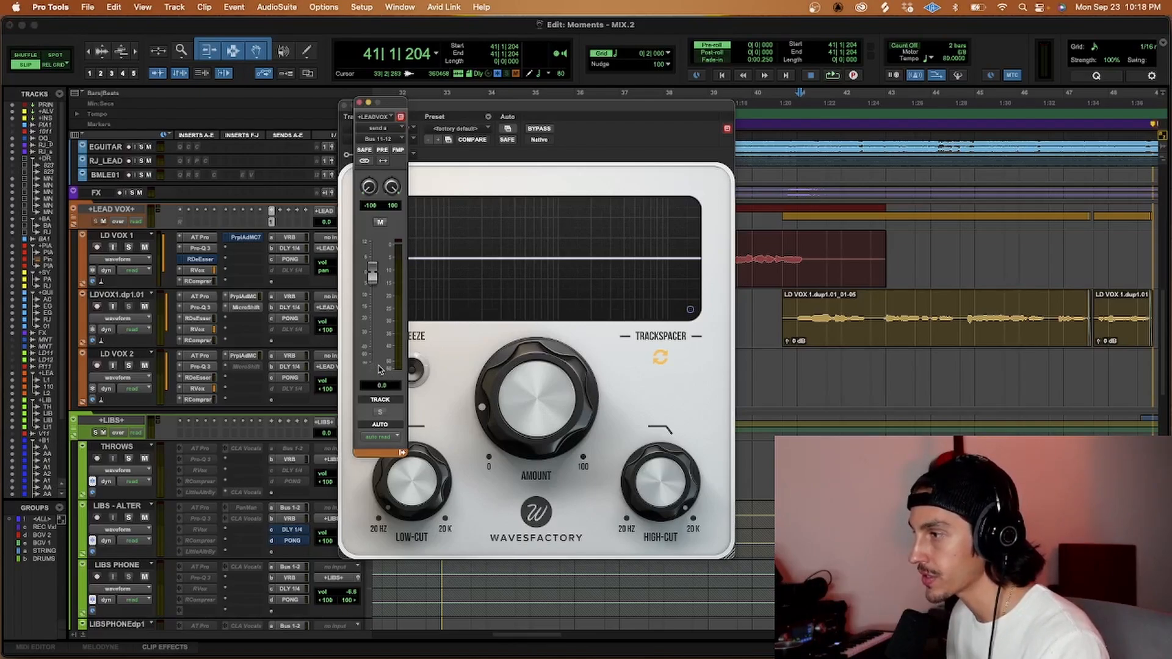
Rename the bus used by the new +LEAD VOX+ send to SIDE CH.
right_click(271, 222)
left_click(293, 267)
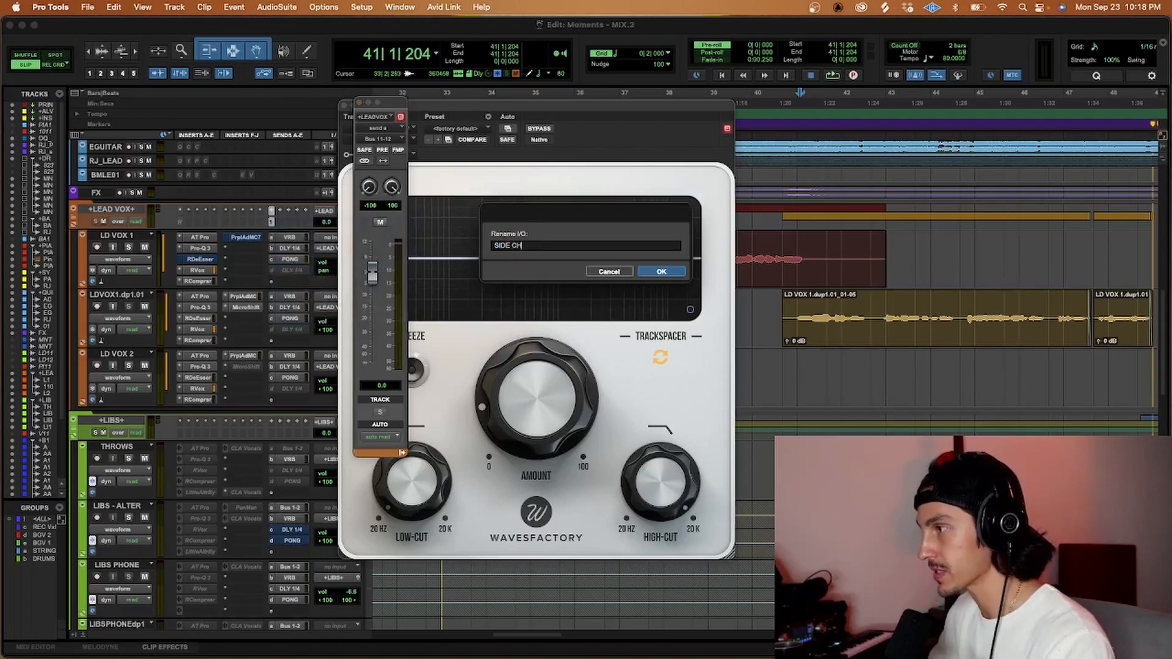
key("Return")
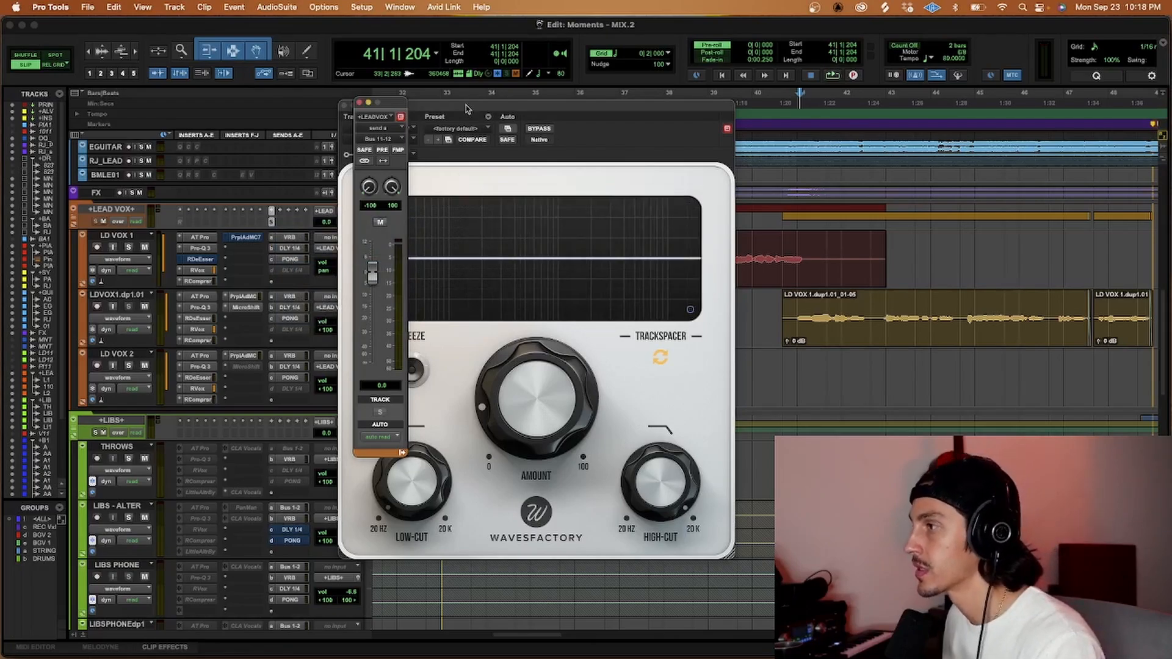
Set Trackspacer's key input to the SIDE CHAIN.L bus and close the lead vocal send window.
left_click_drag(468, 109, 615, 103)
left_click(516, 148)
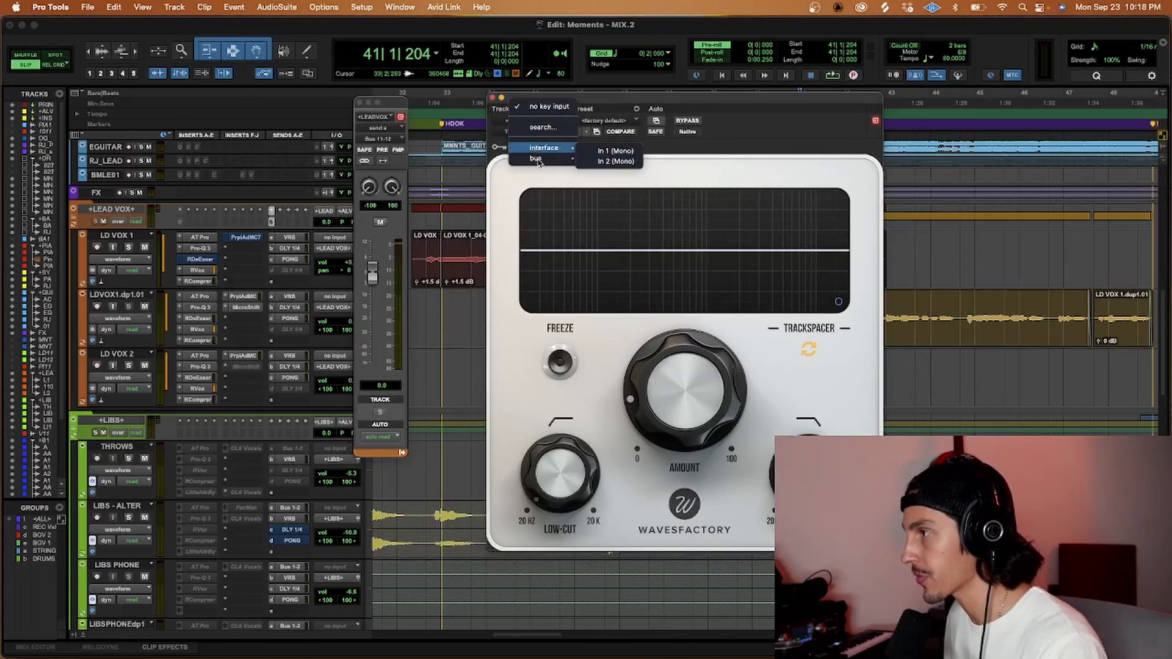
mouse_move(539, 160)
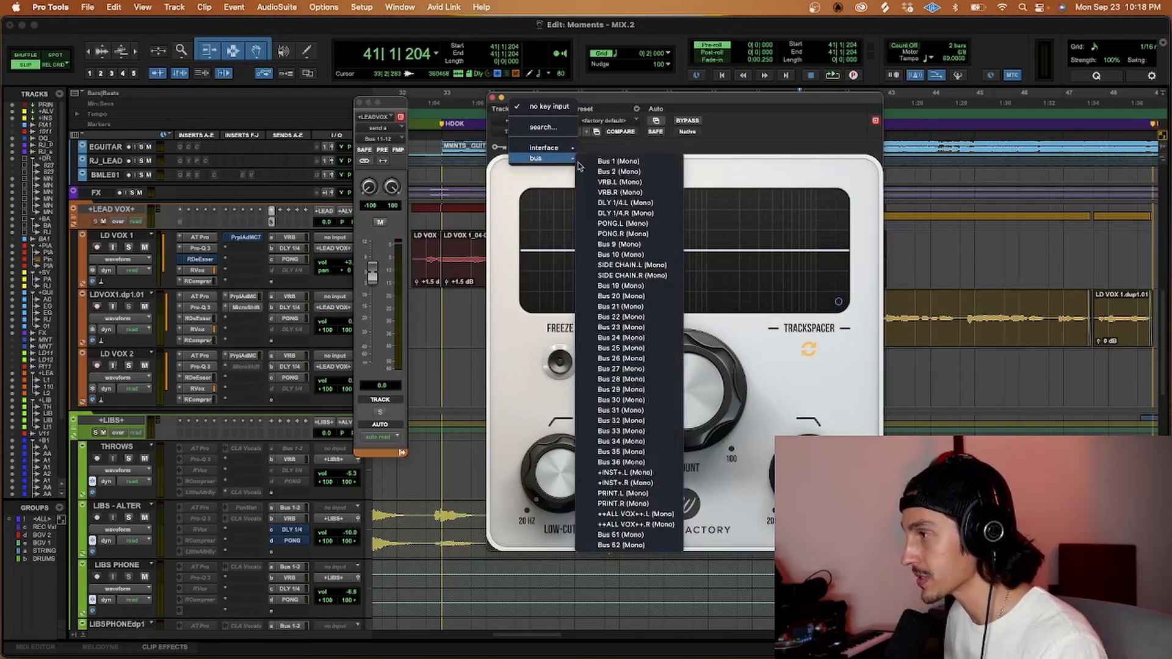
left_click(660, 275)
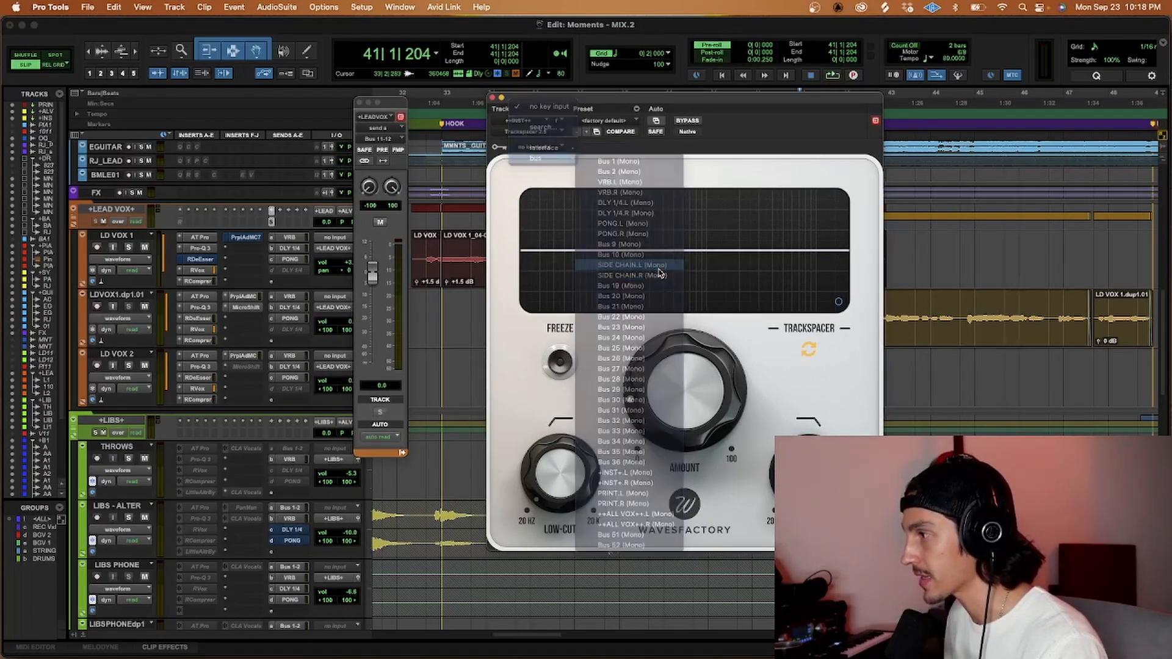
left_click(359, 103)
left_click_drag(535, 106, 462, 105)
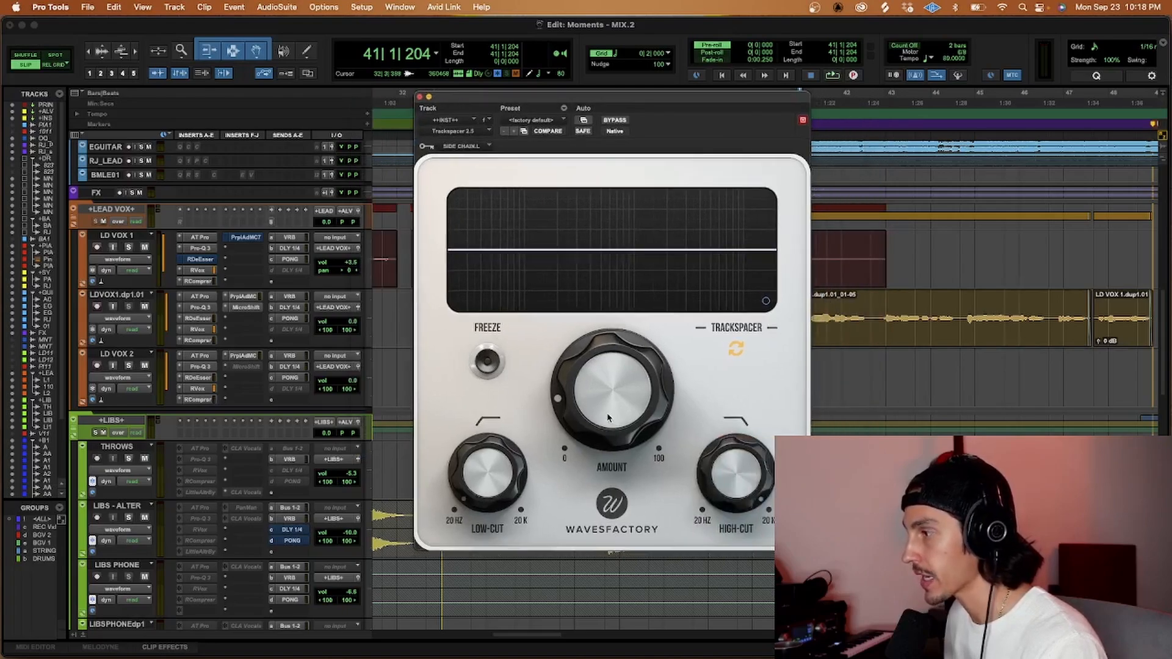
Raise Trackspacer's Amount to its maximum and audition the hook from 33|1|051.
left_click_drag(608, 417, 726, 74)
left_click_drag(630, 97, 761, 96)
scroll(676, 296, "up", 5)
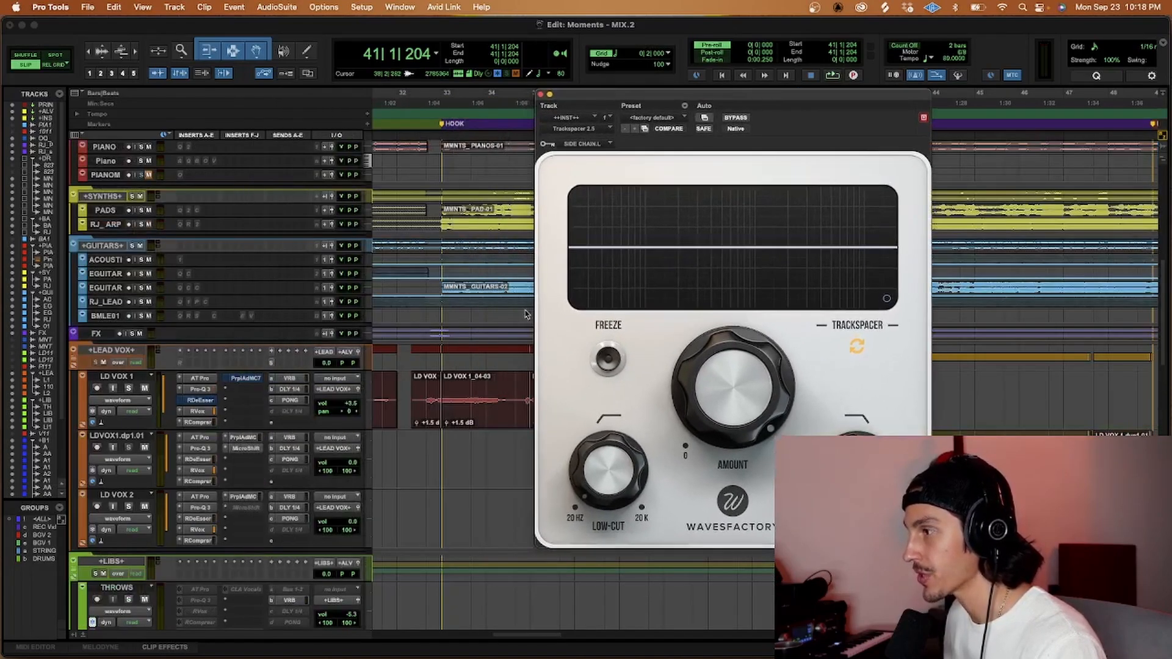
left_click(442, 452)
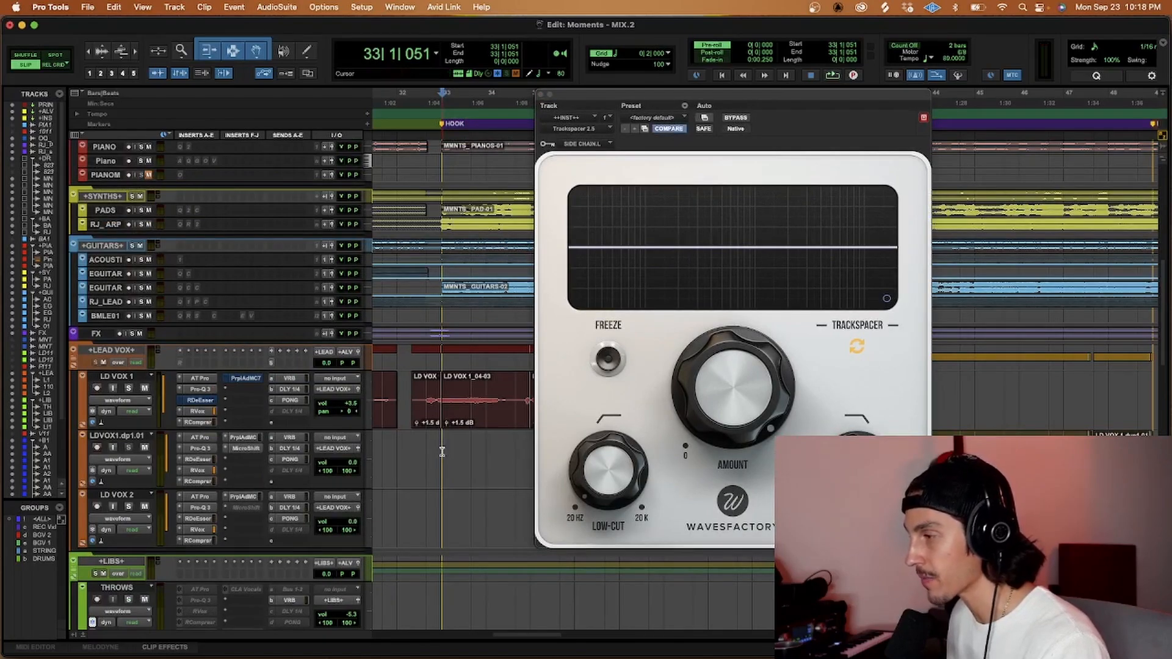
key("space")
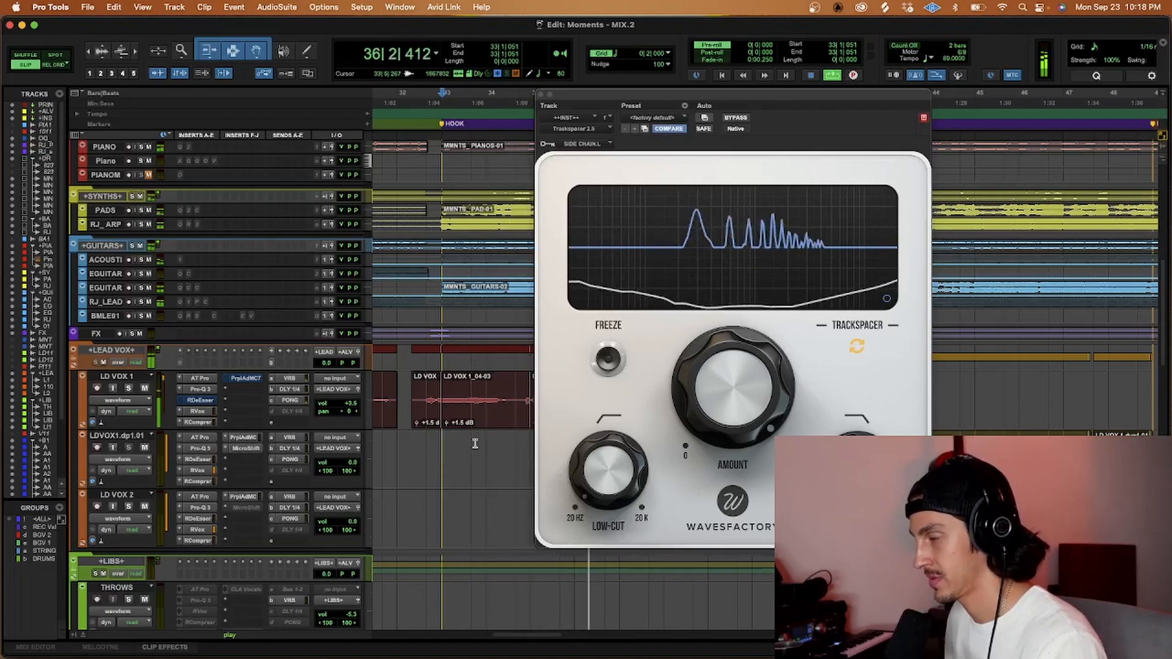
key("space")
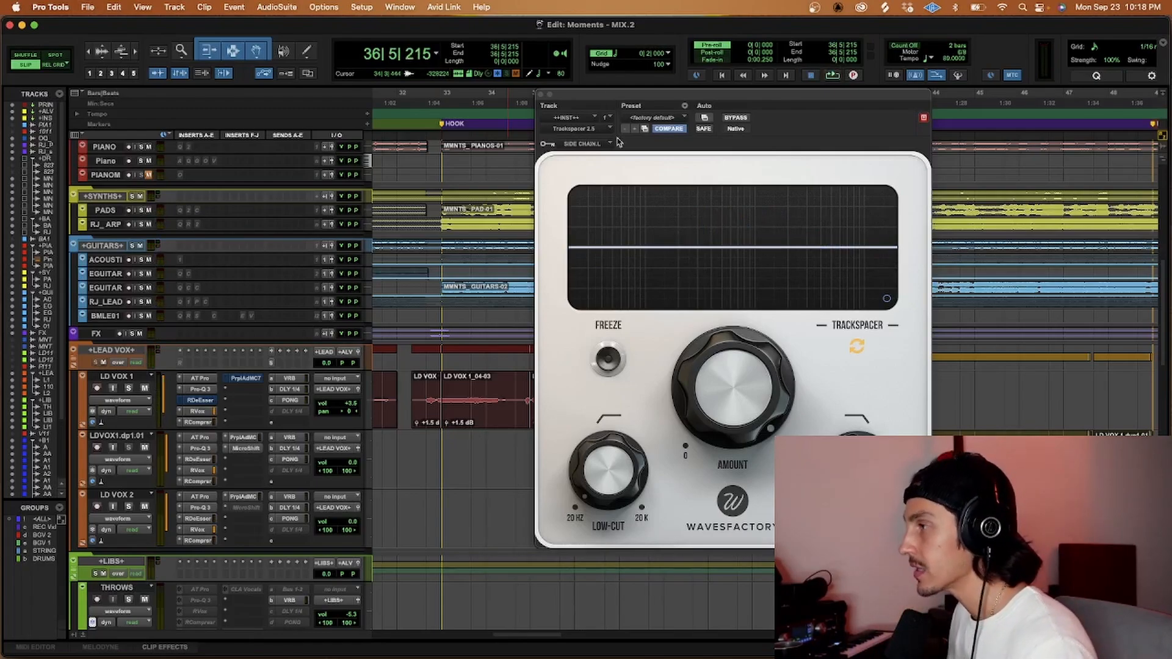
In Trackspacer's Advanced Panel, shift the M/S Pan from Side towards Mid during hook playback, and return to the spectrum view.
left_click(887, 299)
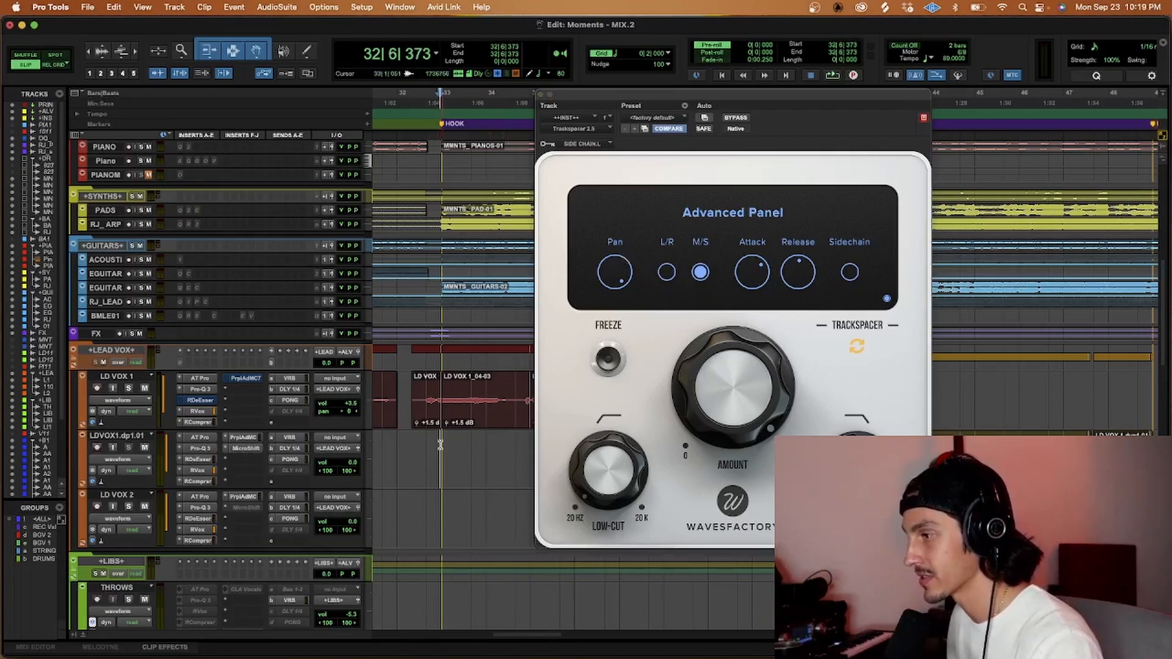
key("space")
mouse_move(629, 274)
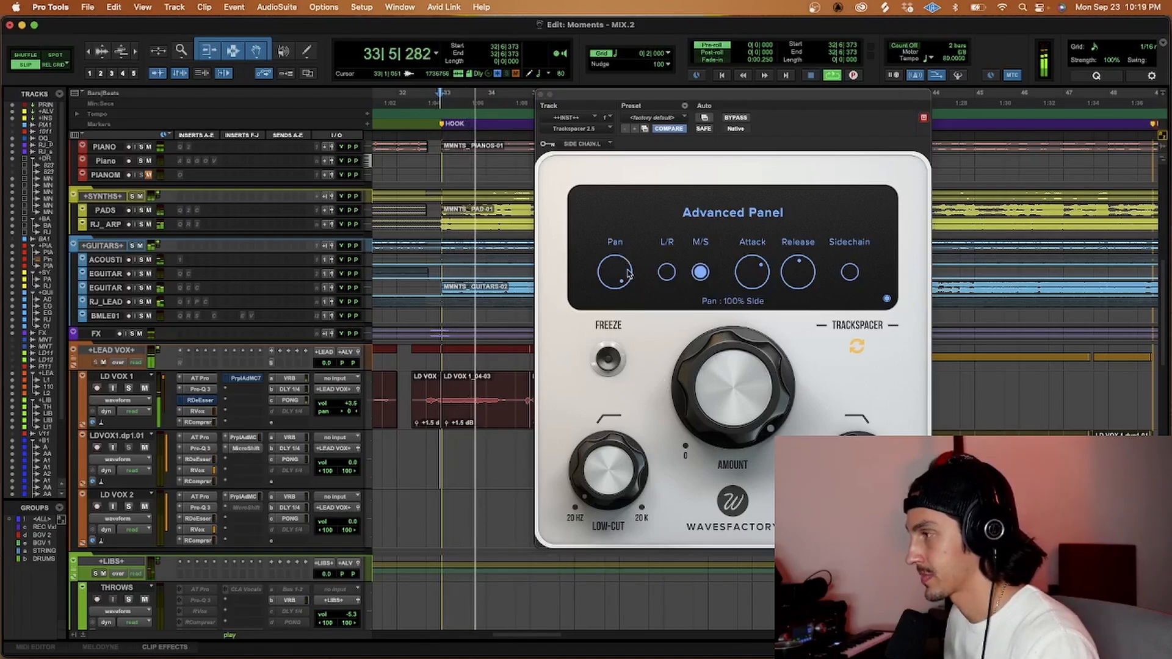
left_click_drag(623, 275, 616, 585)
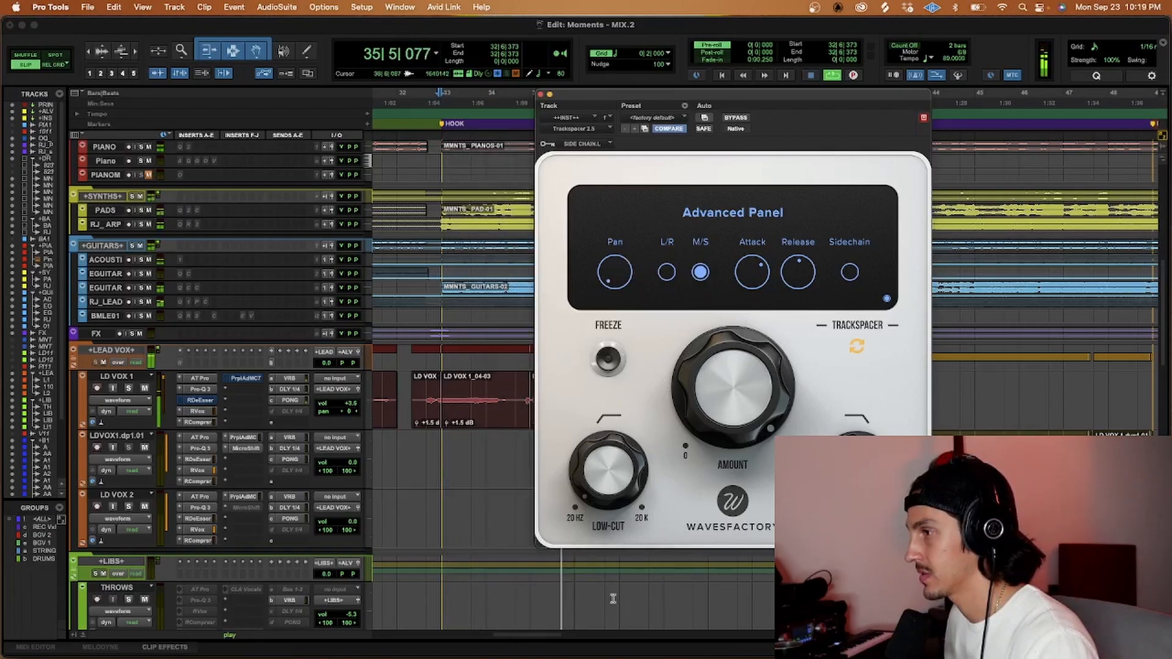
mouse_move(612, 288)
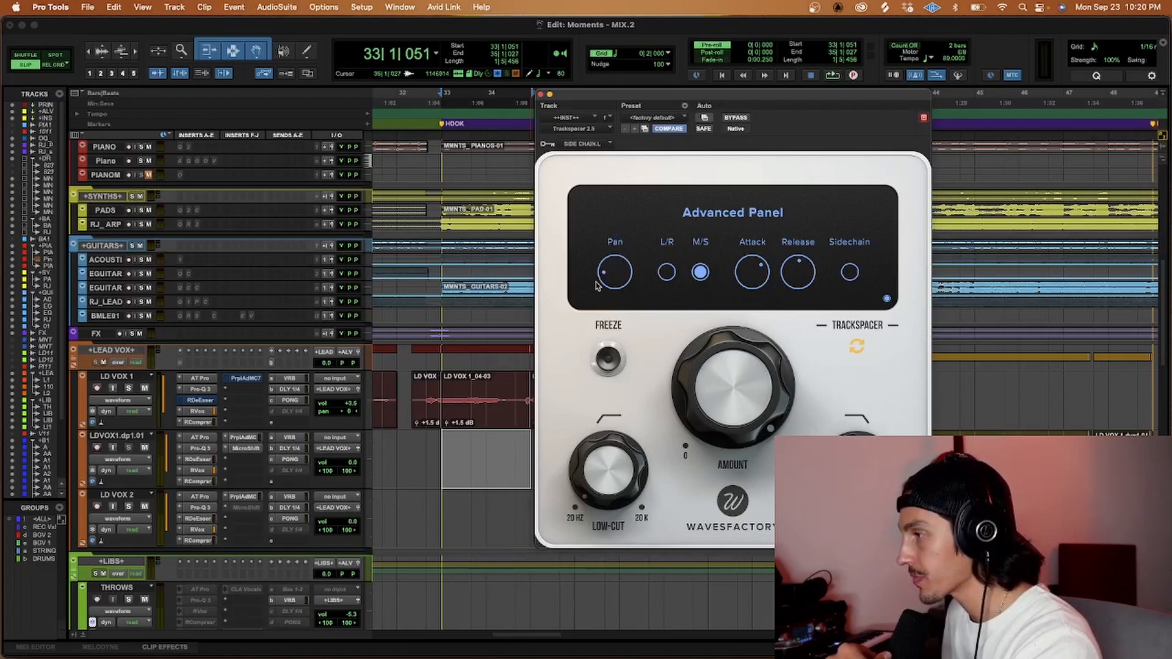
left_click(886, 299)
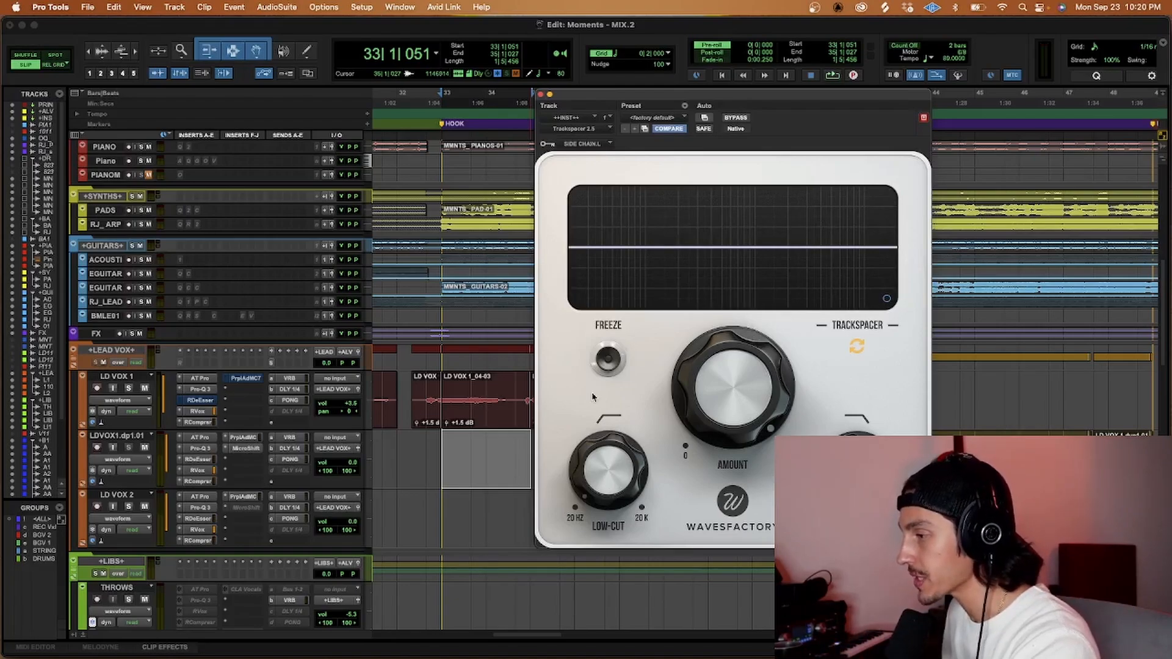
Set Trackspacer's High-Cut to 2.49 kHz and its Low-Cut to about 220 Hz, checking the range while playing the hook.
left_click_drag(604, 468, 605, 389)
left_click_drag(857, 470, 856, 539)
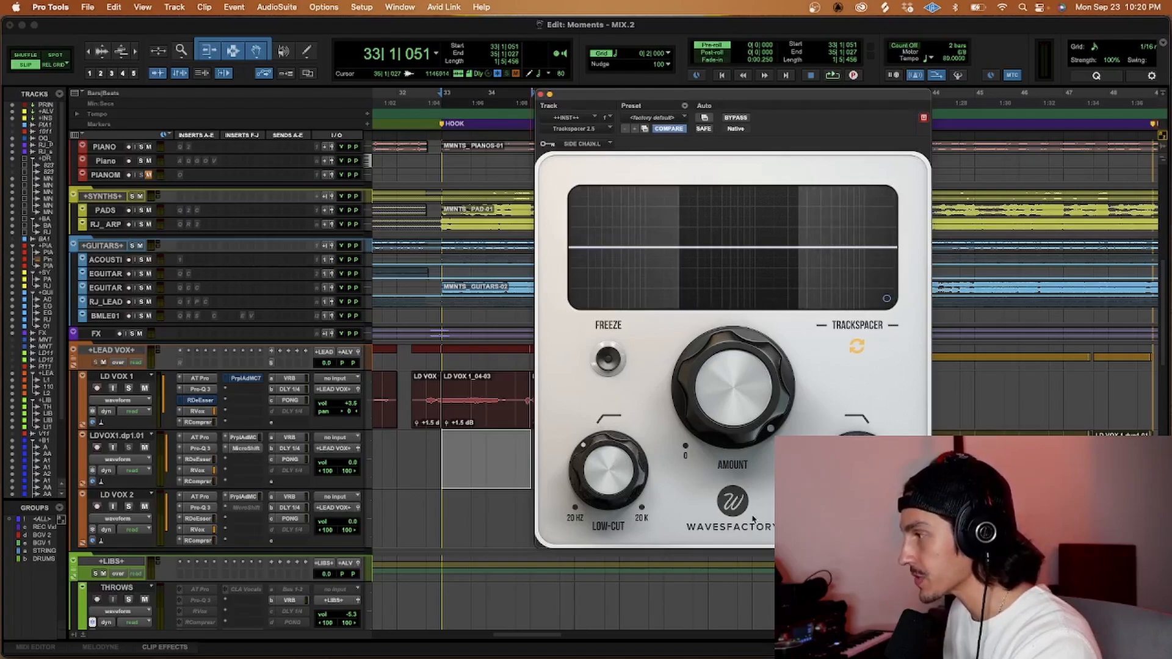
left_click_drag(631, 481, 629, 568)
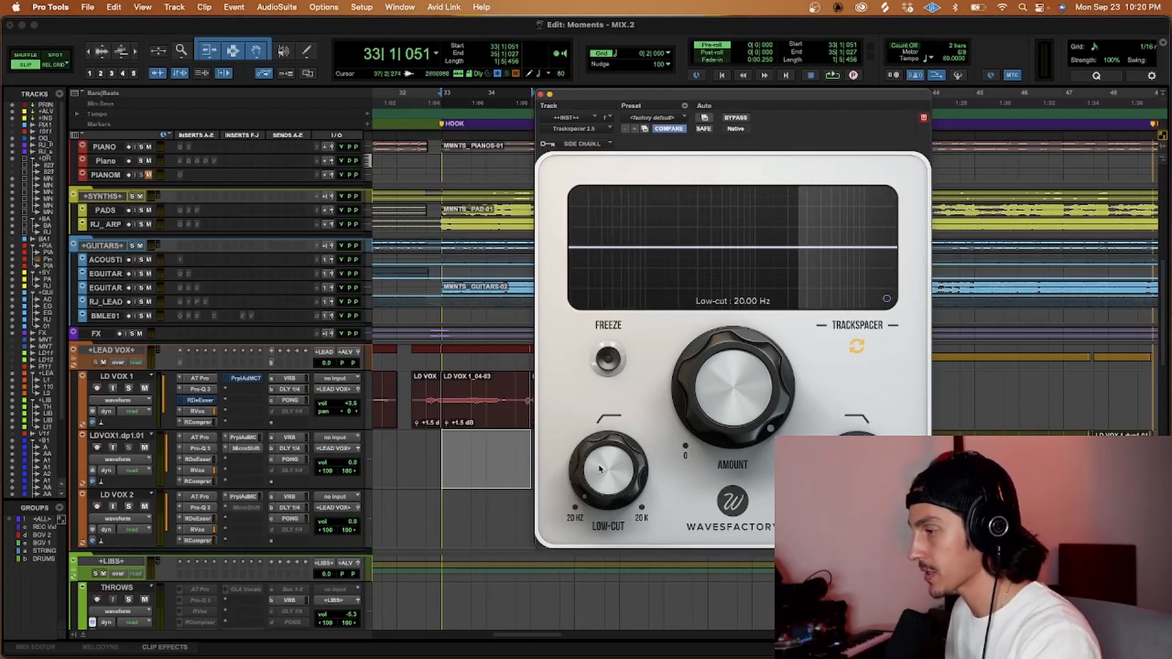
key("space")
mouse_move(600, 469)
left_mouse_down()
mouse_move(587, 444)
mouse_move(599, 399)
left_mouse_up()
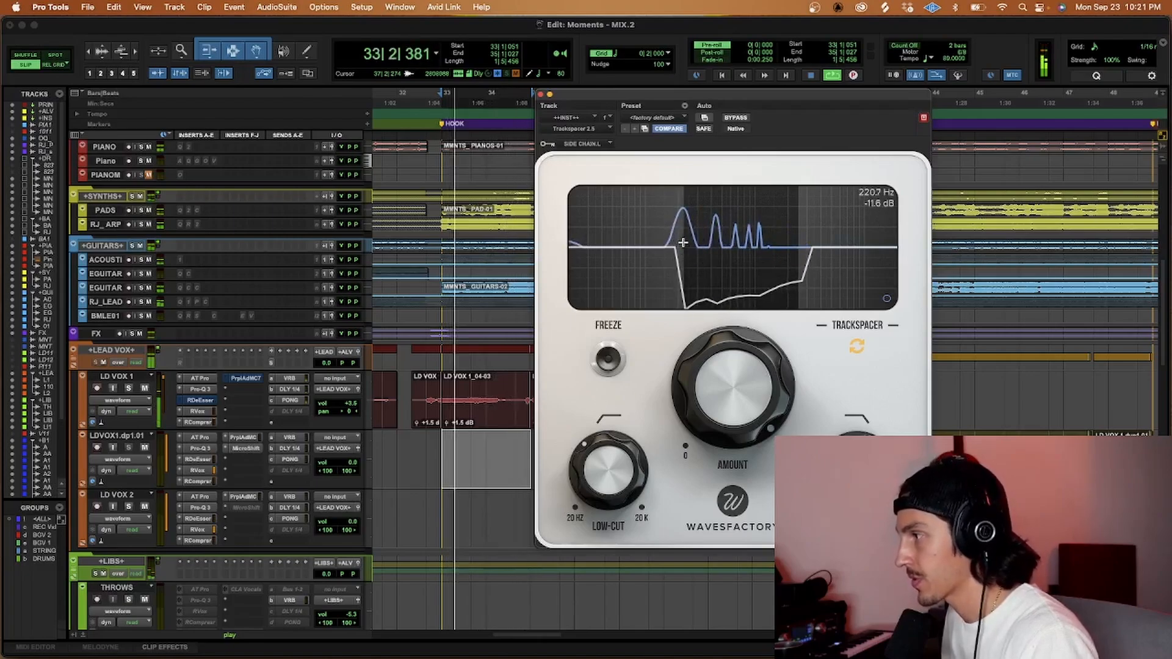
key("space")
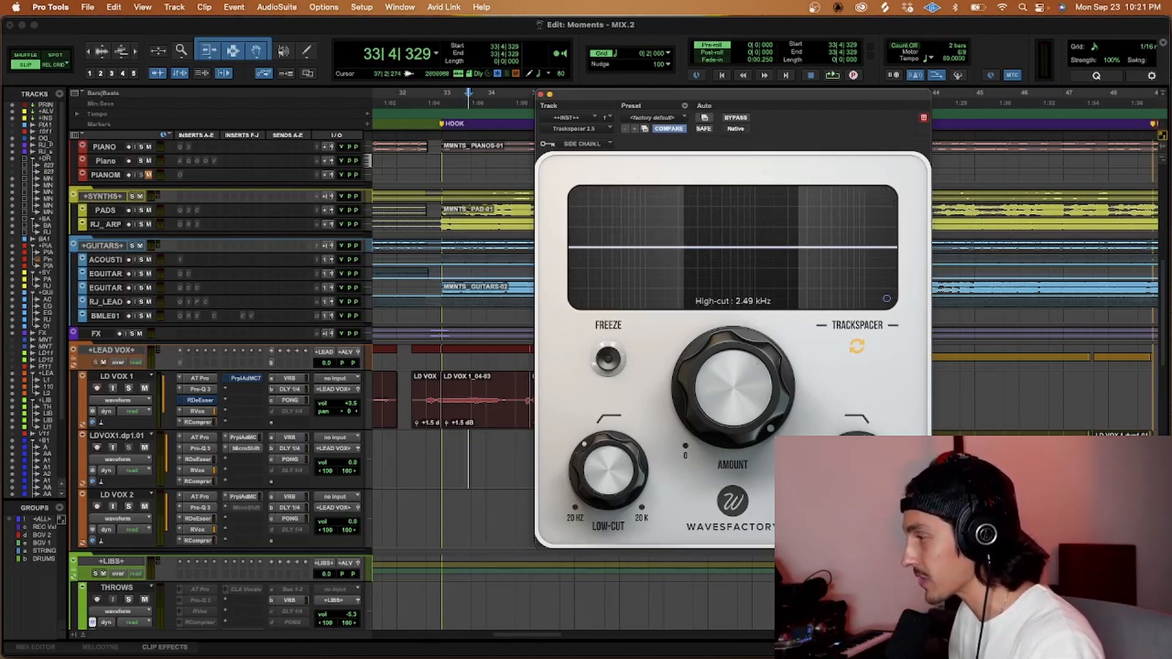
Fine-tune Trackspacer's High-Cut to 1.89 kHz while listening to the hook.
key("space")
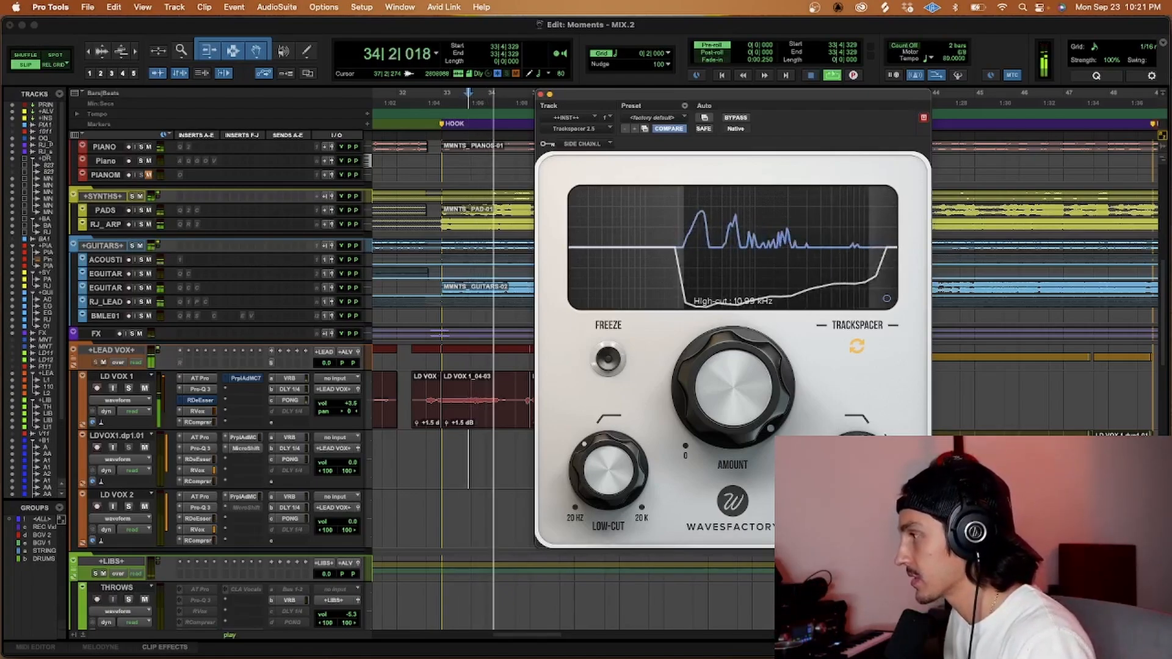
left_click_drag(857, 476, 857, 498)
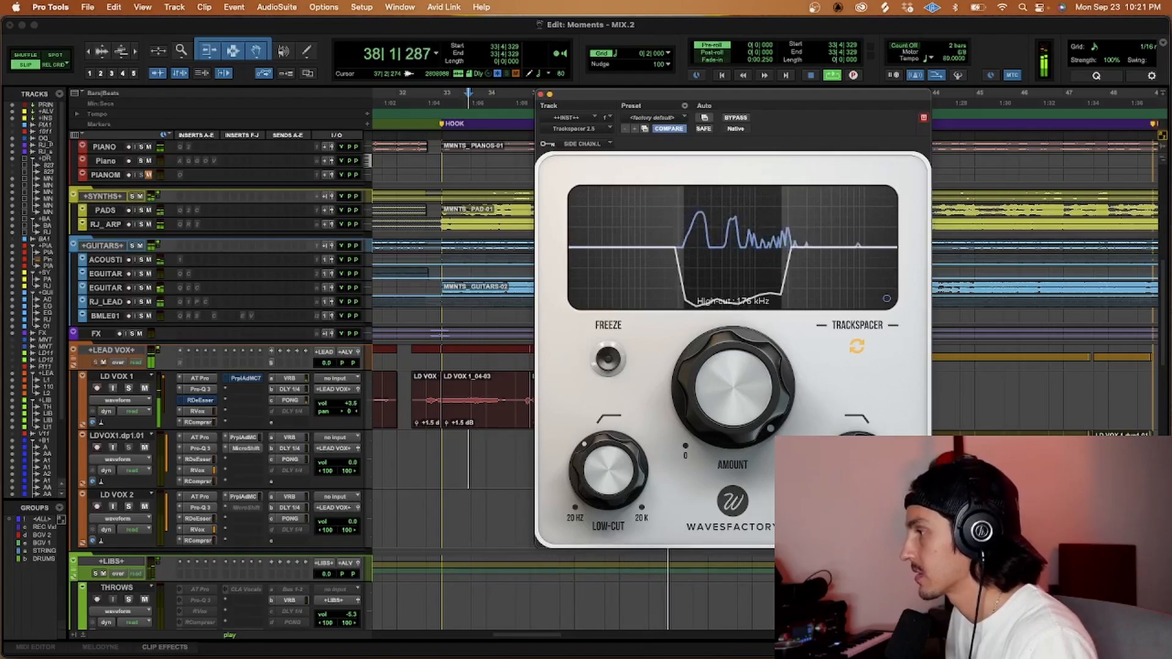
key("space")
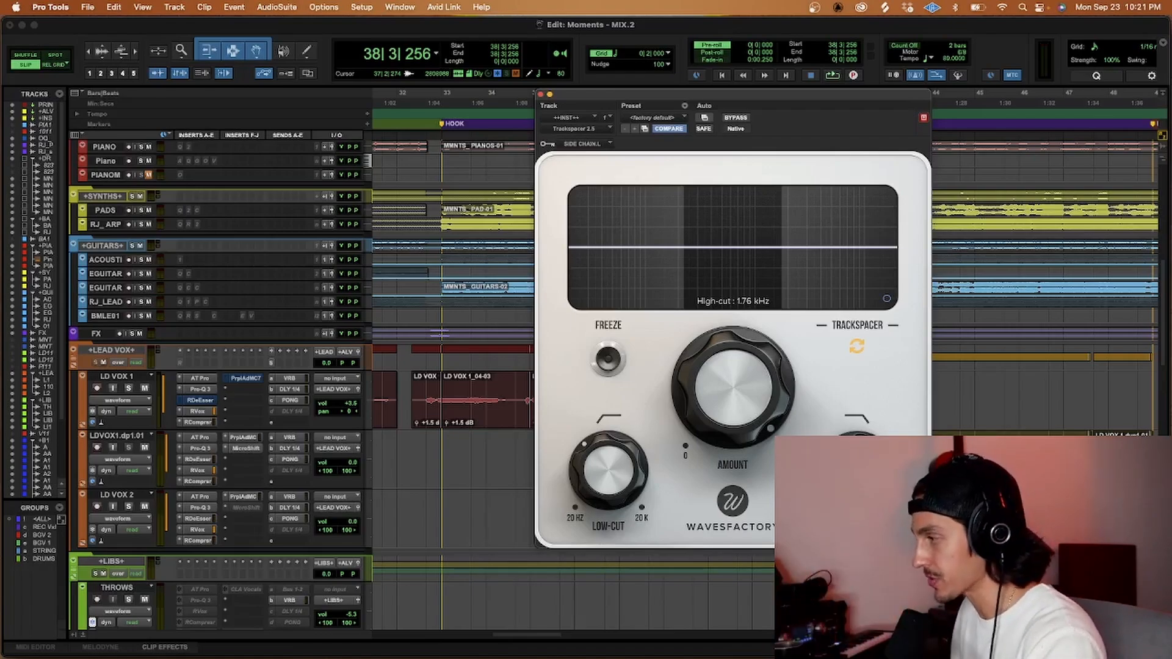
key("space")
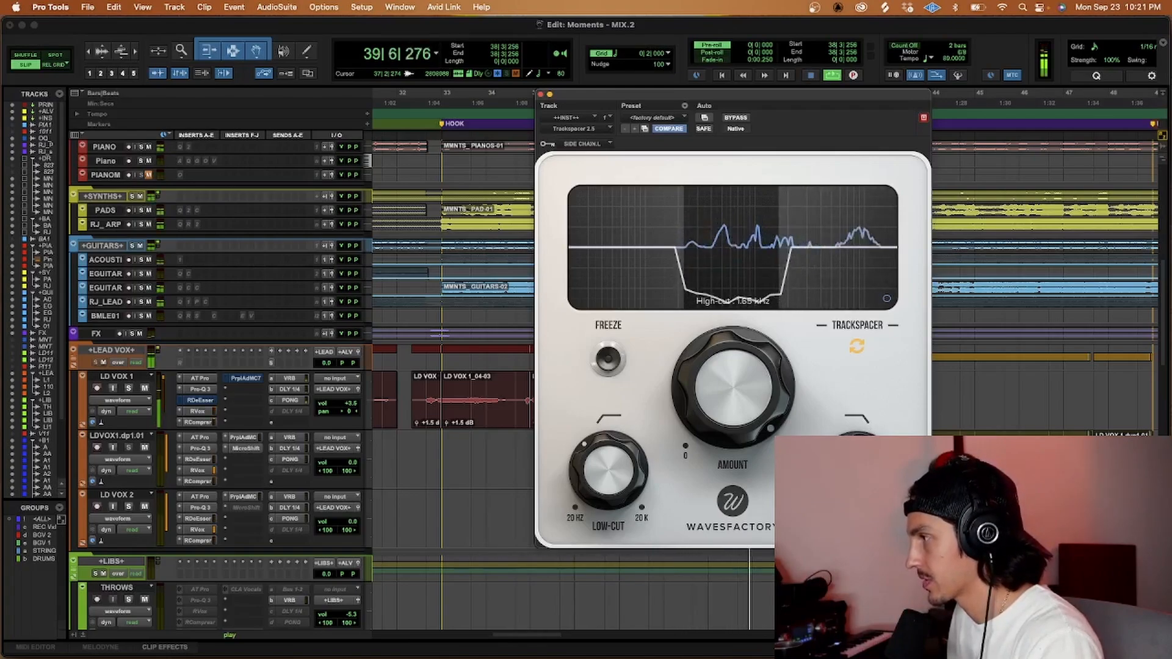
key("space")
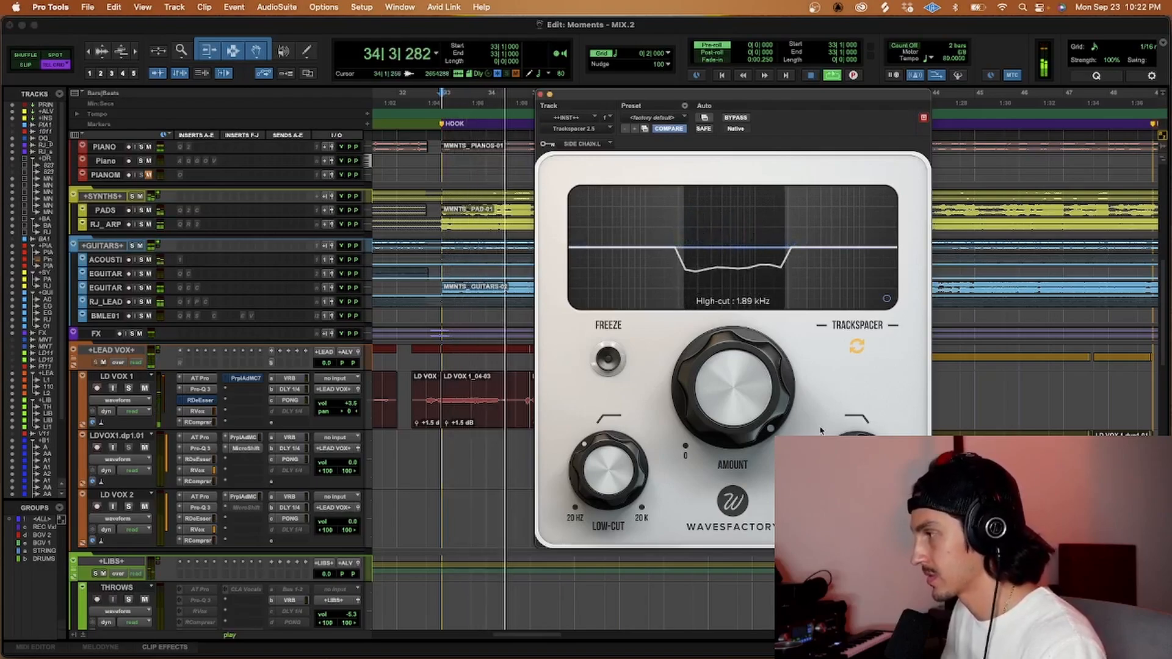
Stop playback and bring Trackspacer's Amount down to 0%.
mouse_move(746, 374)
key("space")
left_click_drag(746, 375, 692, 658)
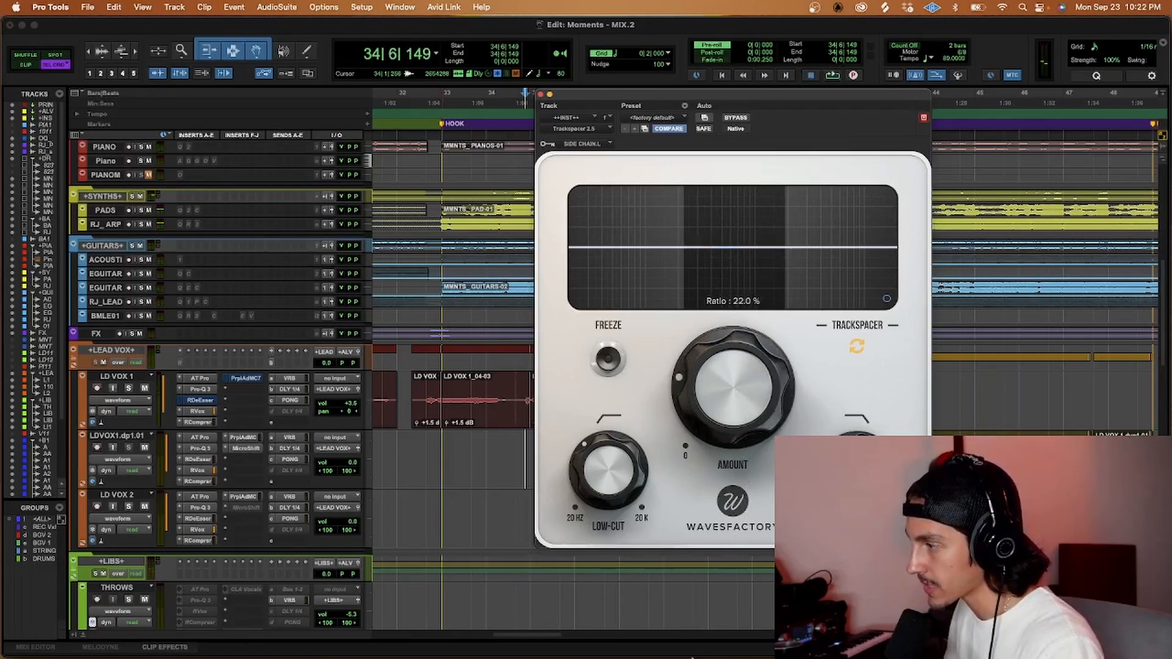
left_click_drag(753, 365, 745, 396)
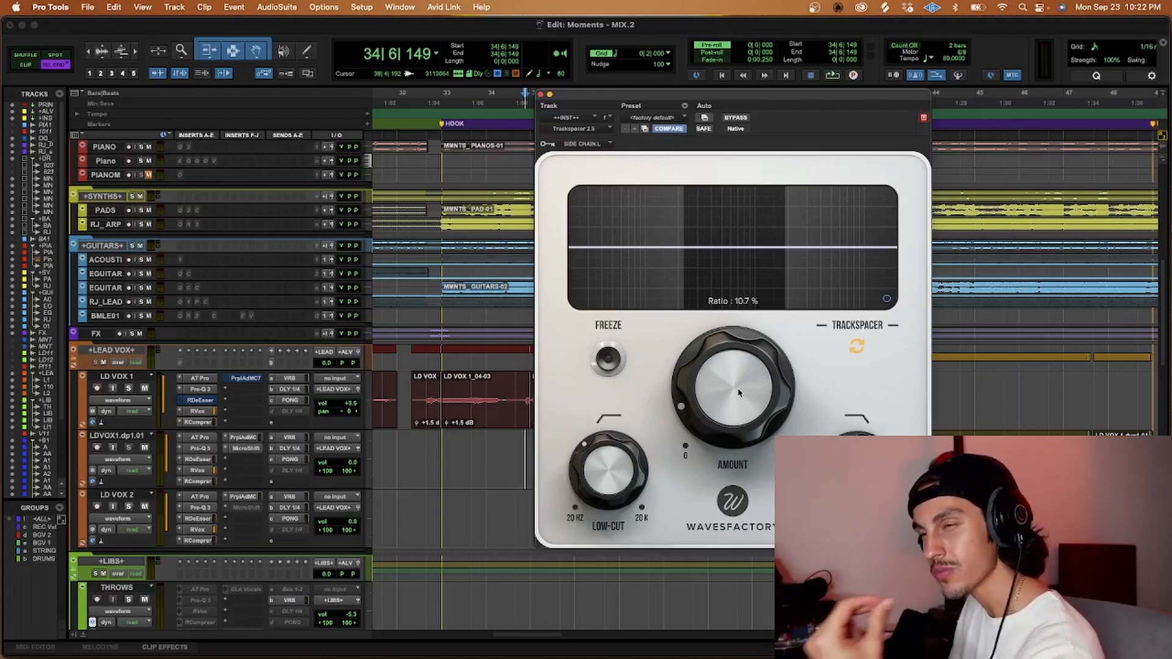
left_click_drag(735, 394, 737, 457)
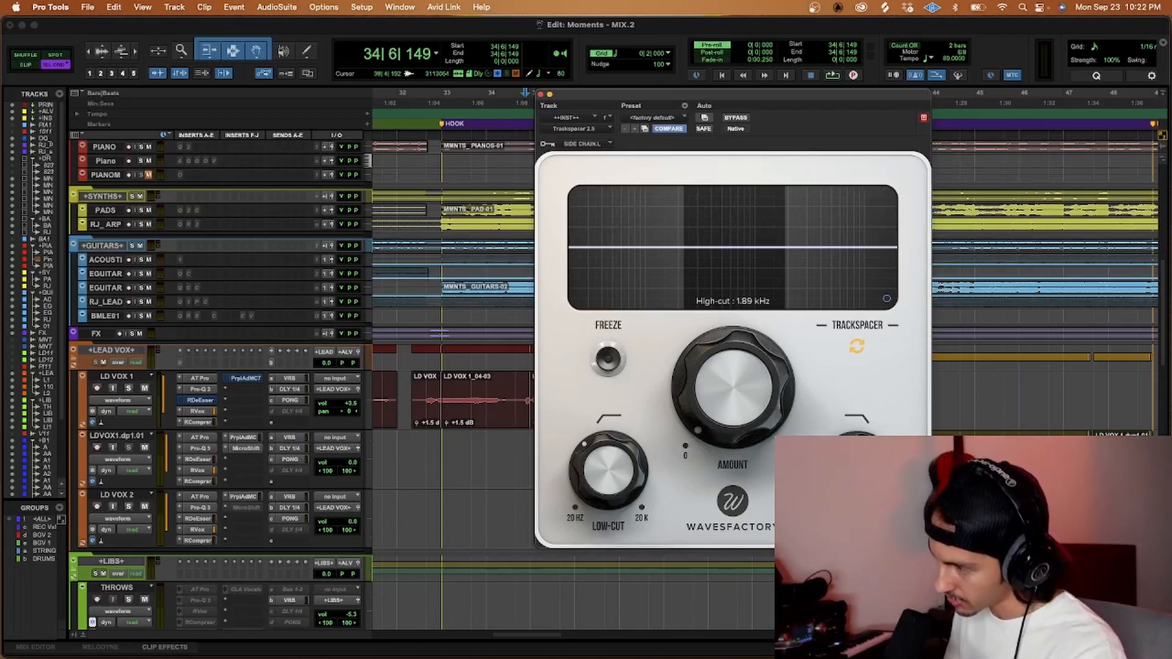
mouse_move(772, 431)
left_mouse_down()
mouse_move(761, 385)
mouse_move(762, 437)
left_mouse_up()
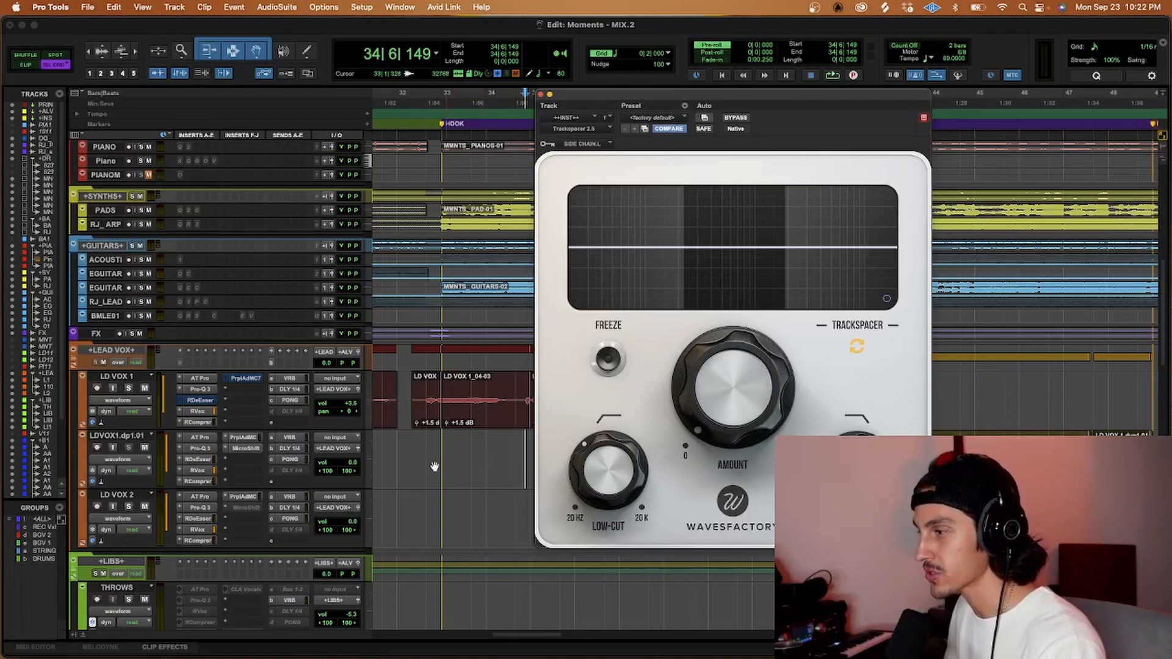
Play from 32|5|000 and raise Trackspacer's Amount to 17.8%.
left_click(440, 445)
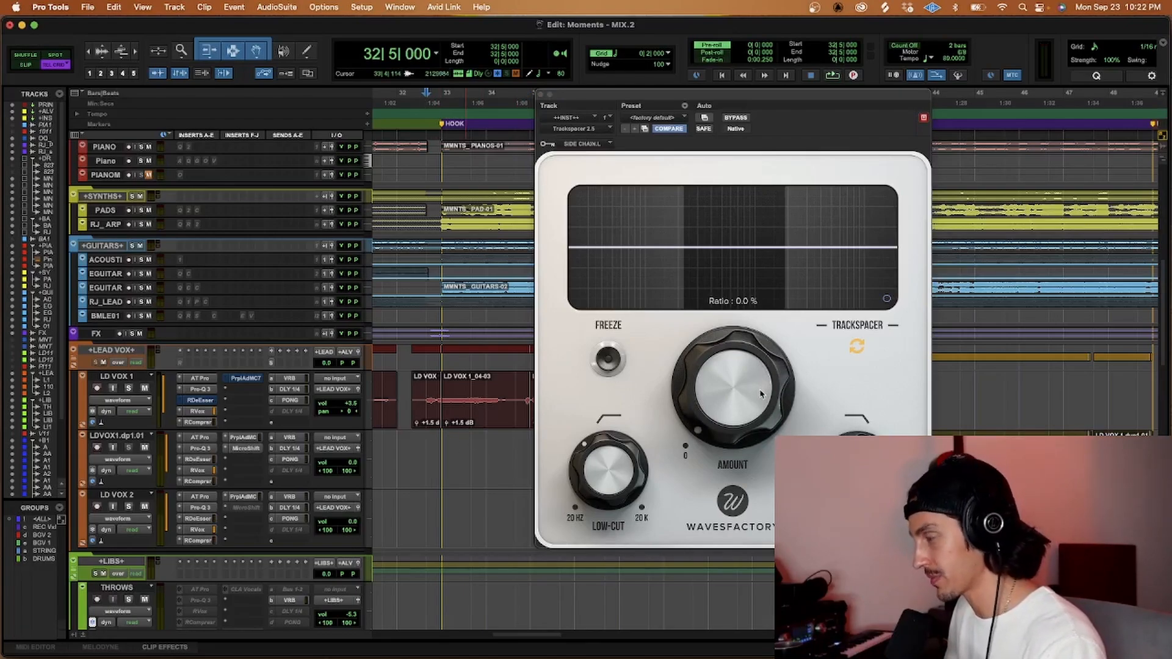
key("space")
left_click_drag(732, 377, 745, 341)
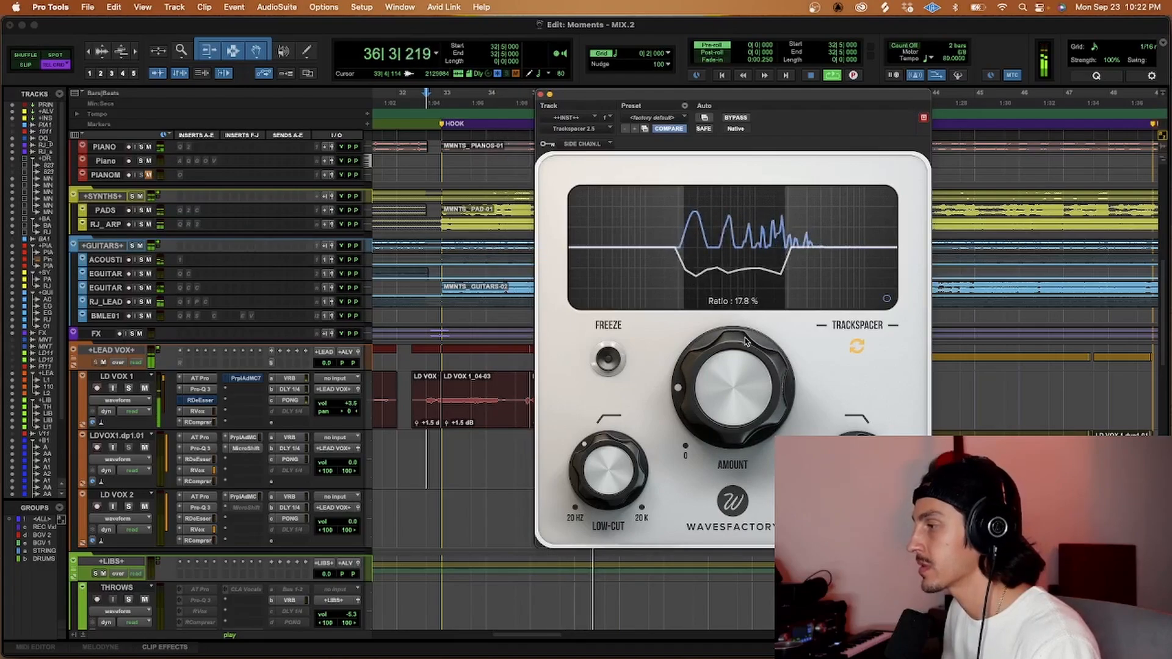
Compare the hook with Trackspacer bypassed and active, replaying from 32|5|000.
left_click(732, 121)
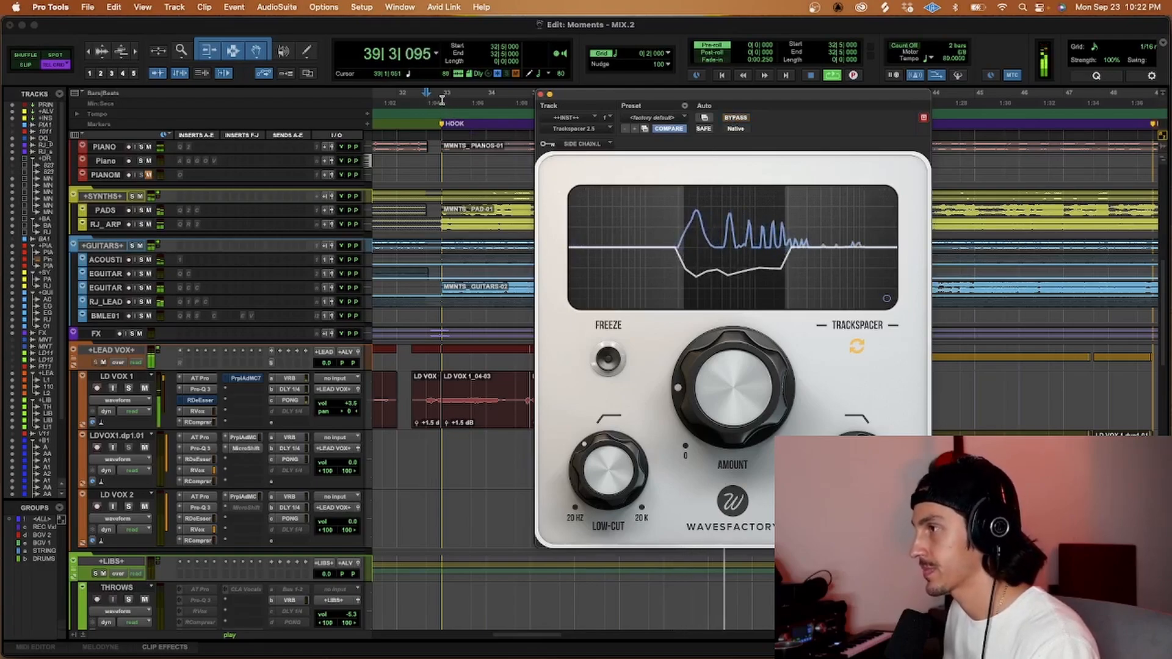
key("space")
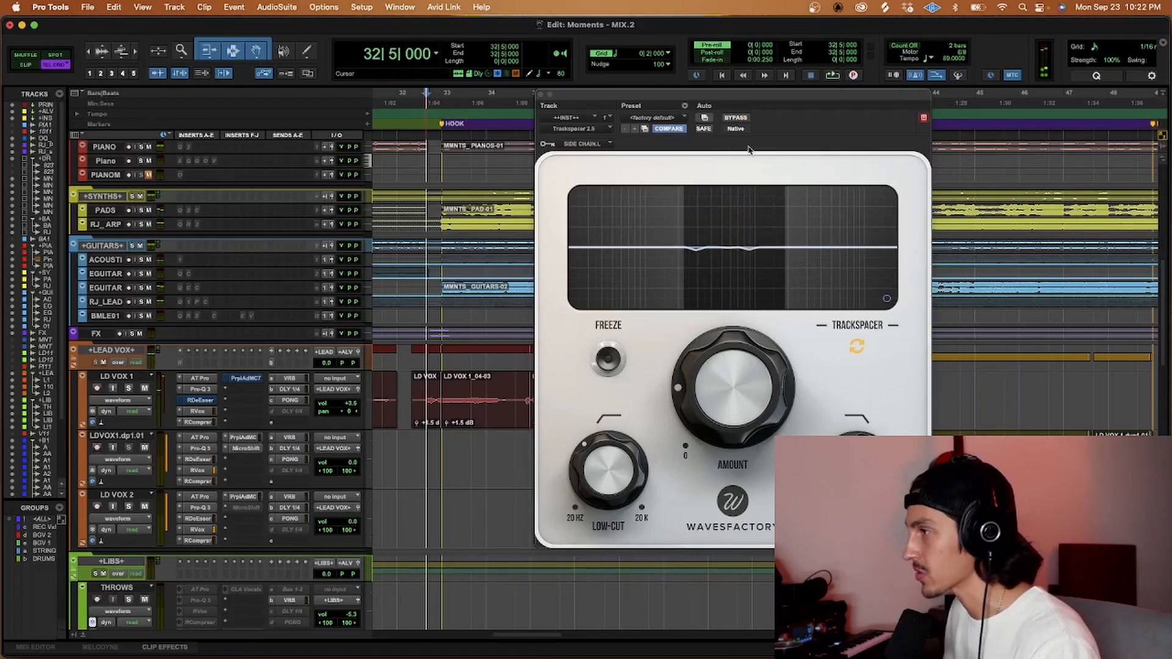
left_click(728, 120)
key("space")
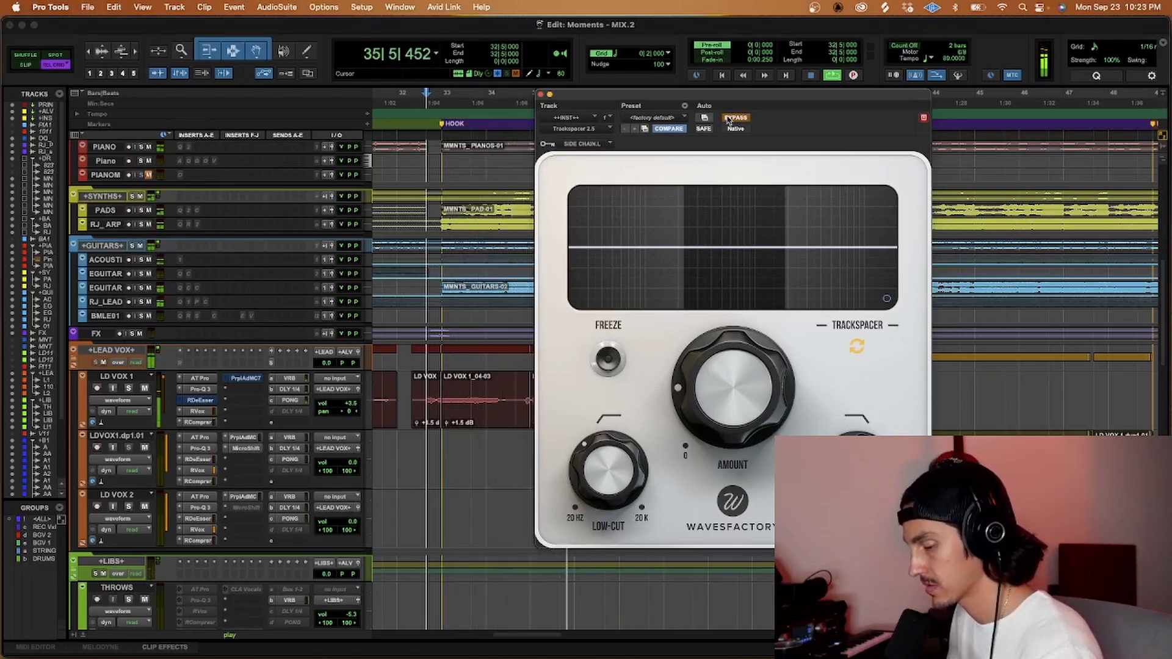
key("space")
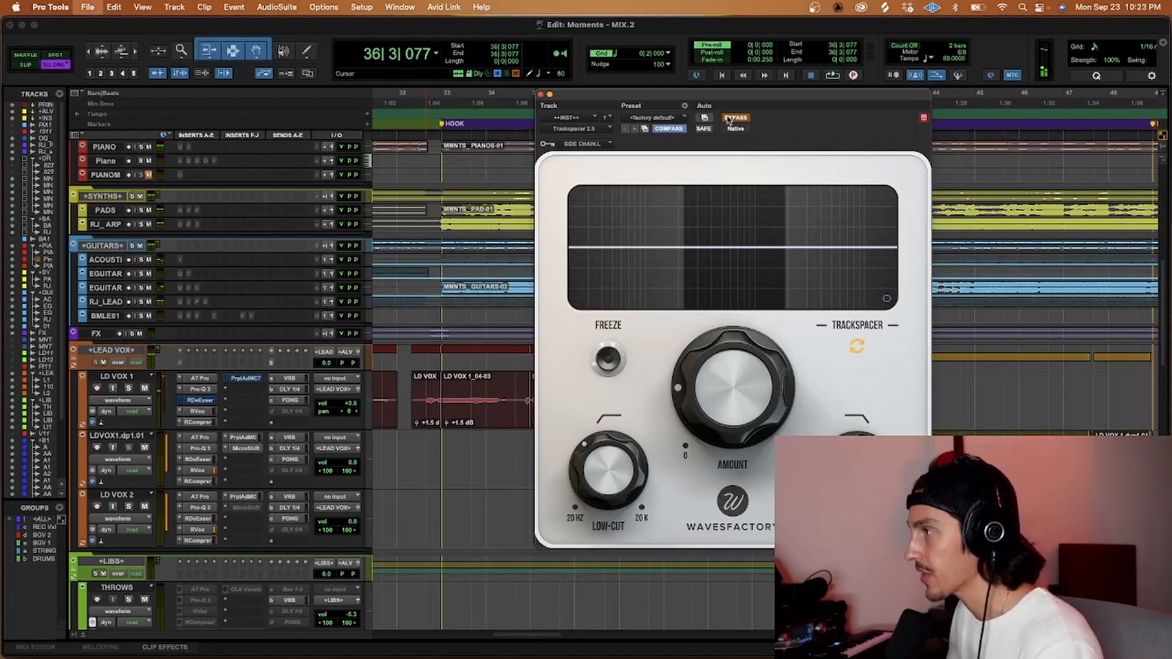
Reduce Trackspacer's Amount to 15.2% while playing the hook from 32|5|000.
key("space")
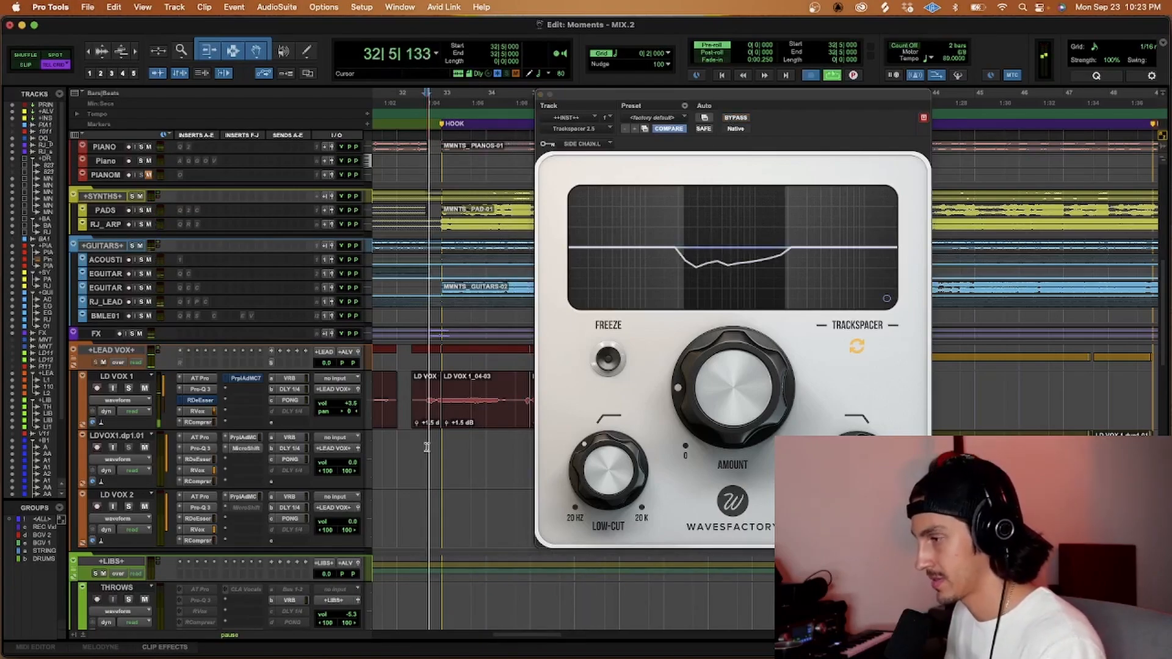
mouse_move(735, 383)
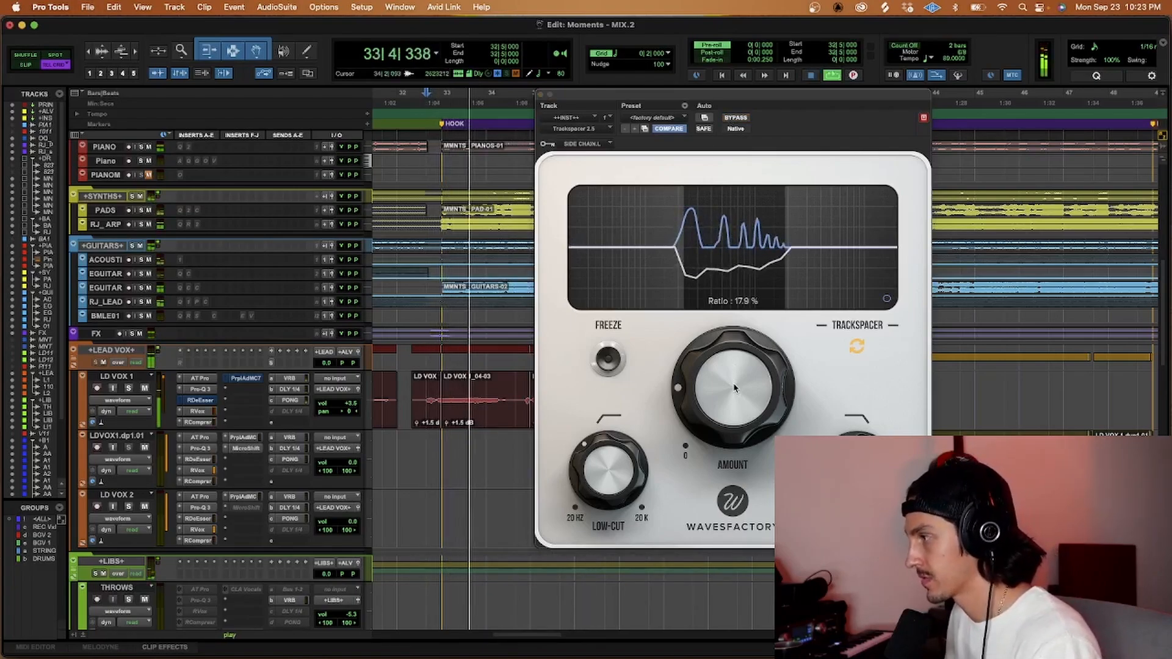
left_click_drag(735, 383, 734, 400)
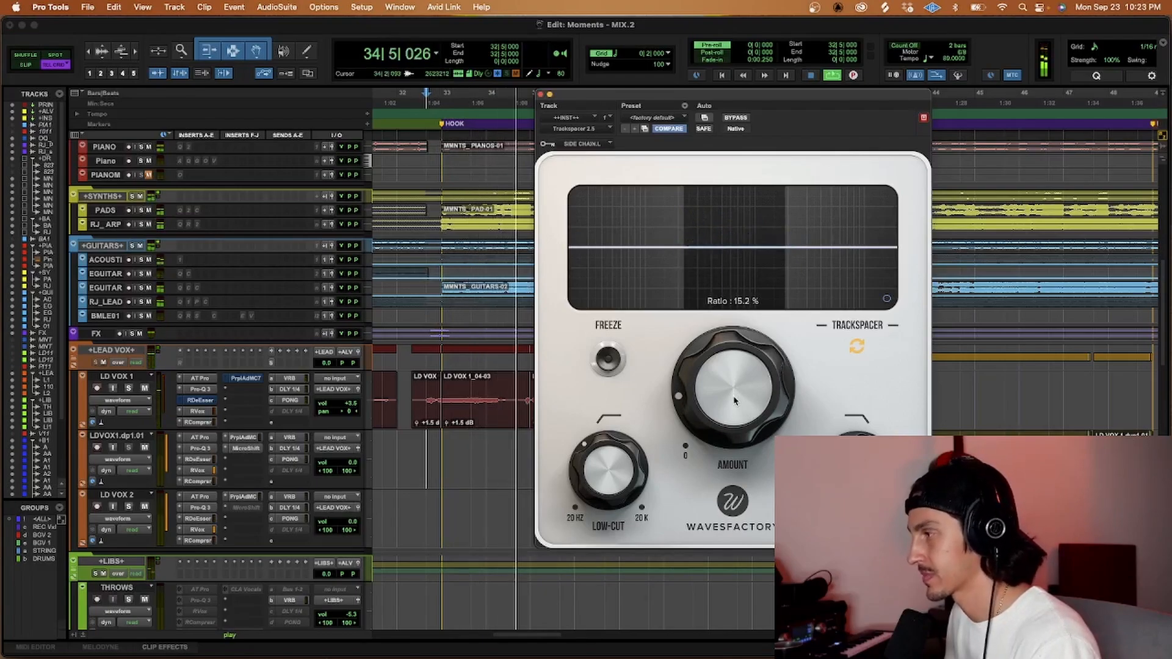